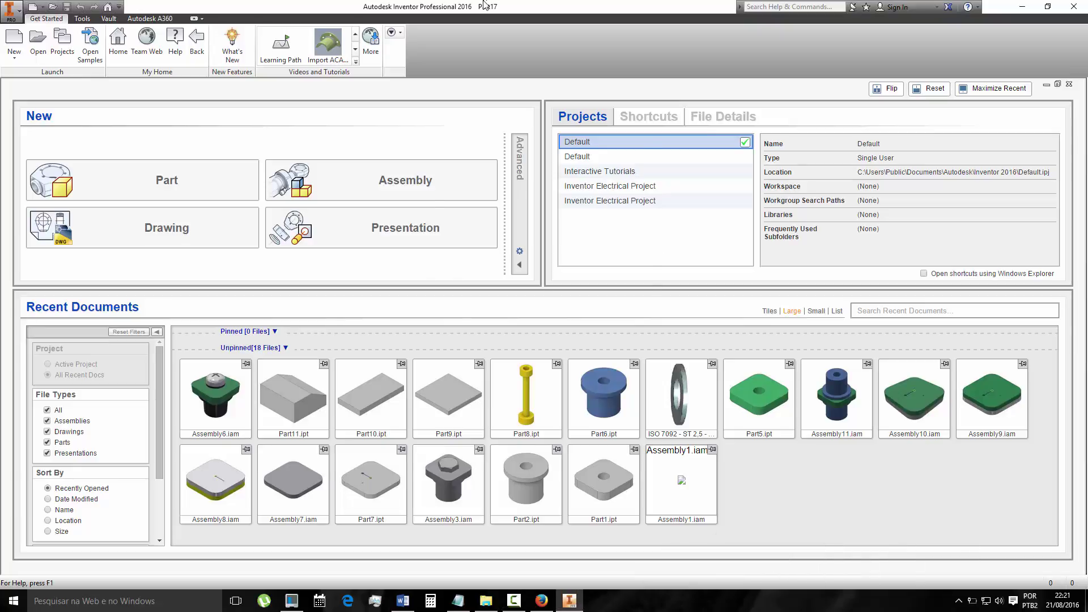
# - Create a new standard part, Part19, and change its document length unit from inch
pyautogui.hotkey('ctrl', 'n')
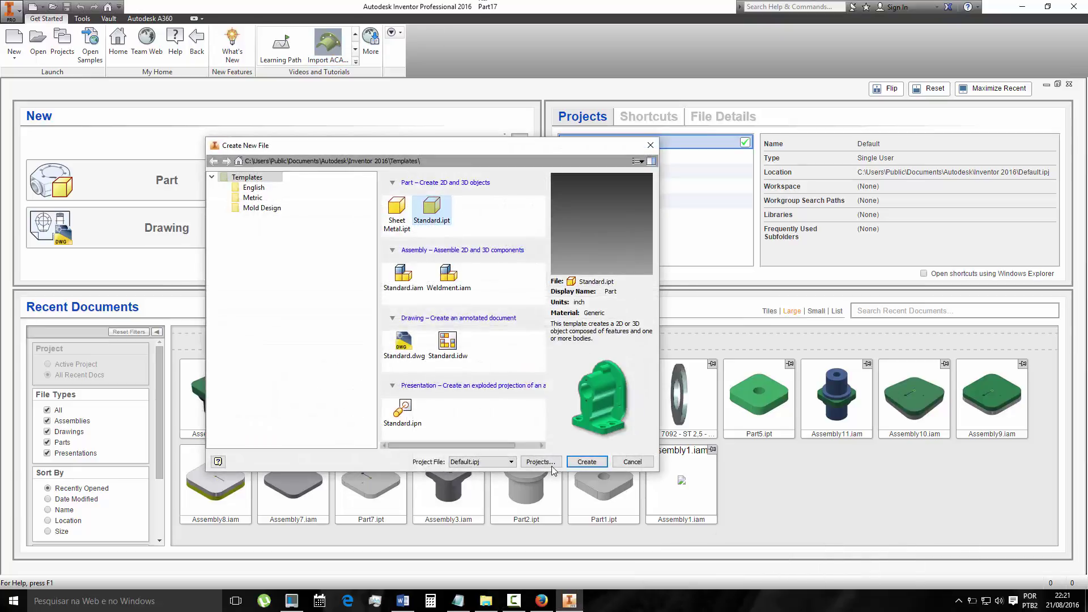
pyautogui.click(590, 465)
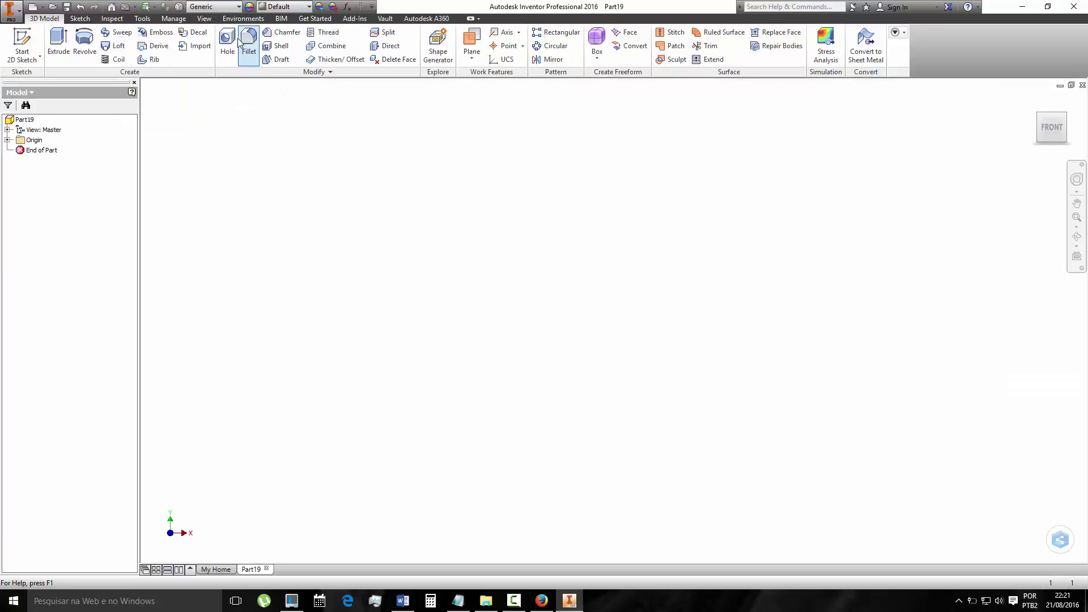
pyautogui.click(142, 18)
pyautogui.click(236, 45)
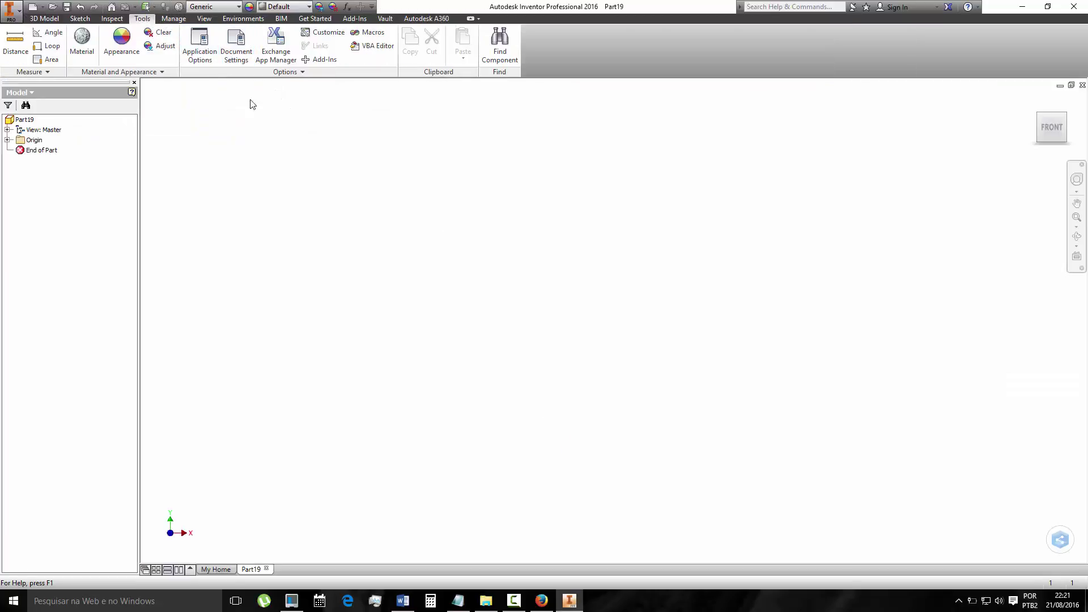
pyautogui.click(443, 150)
pyautogui.click(433, 191)
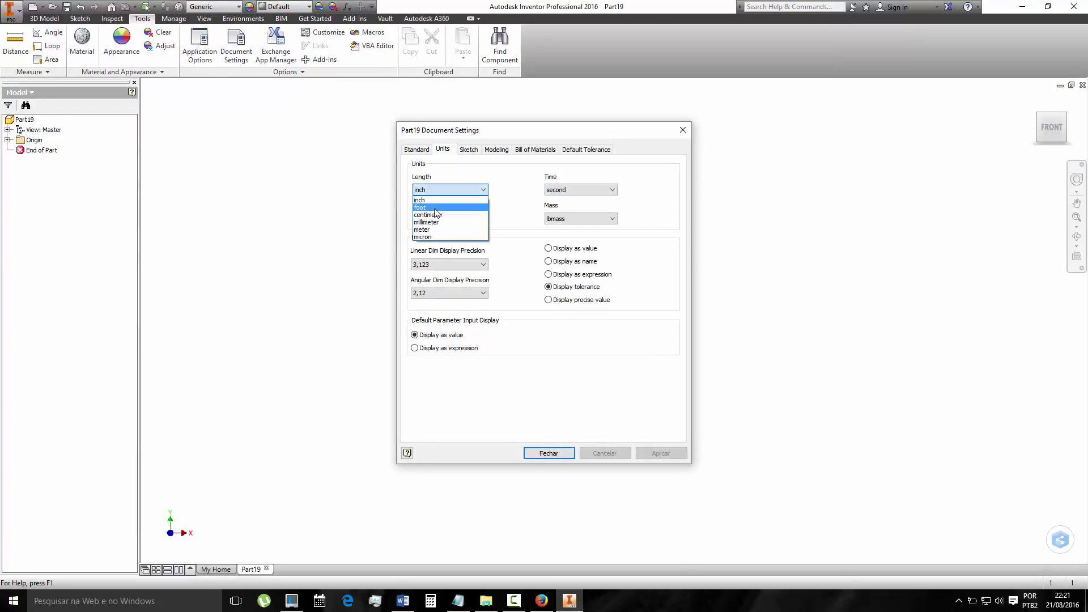
pyautogui.click(440, 224)
pyautogui.click(539, 453)
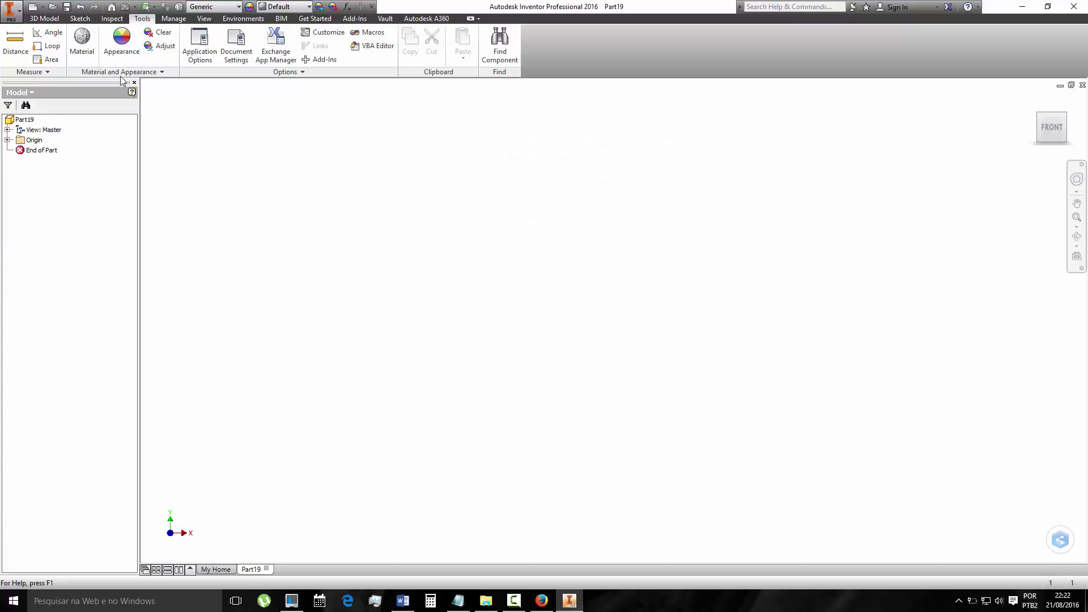
pyautogui.click(80, 18)
# - Sketch on the origin plane and draw a 0,5 × 0,5 centre-point square at the origin
pyautogui.click(22, 46)
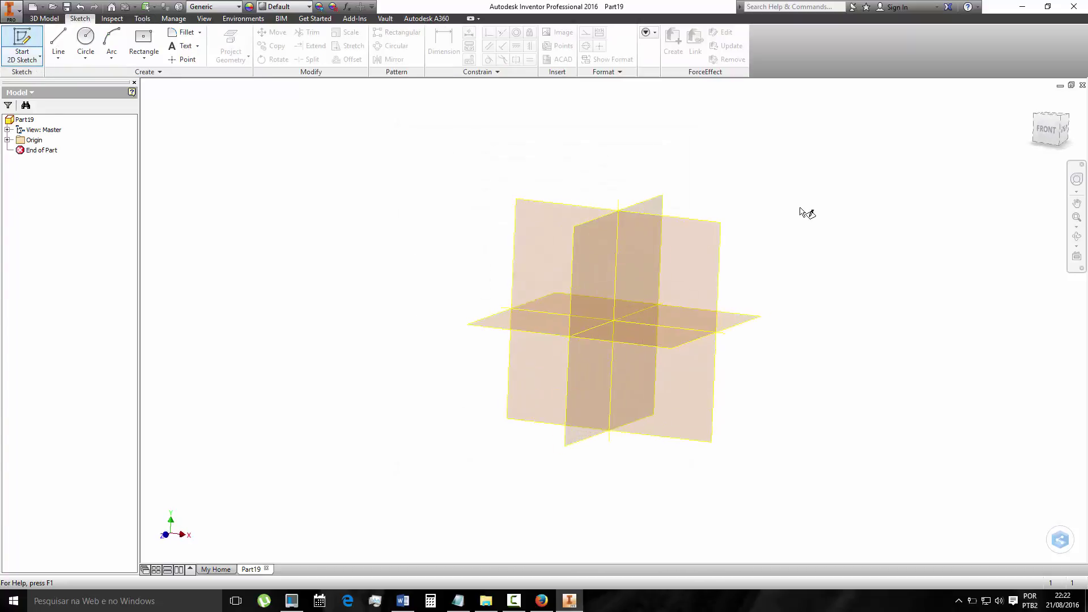
pyautogui.click(1030, 108)
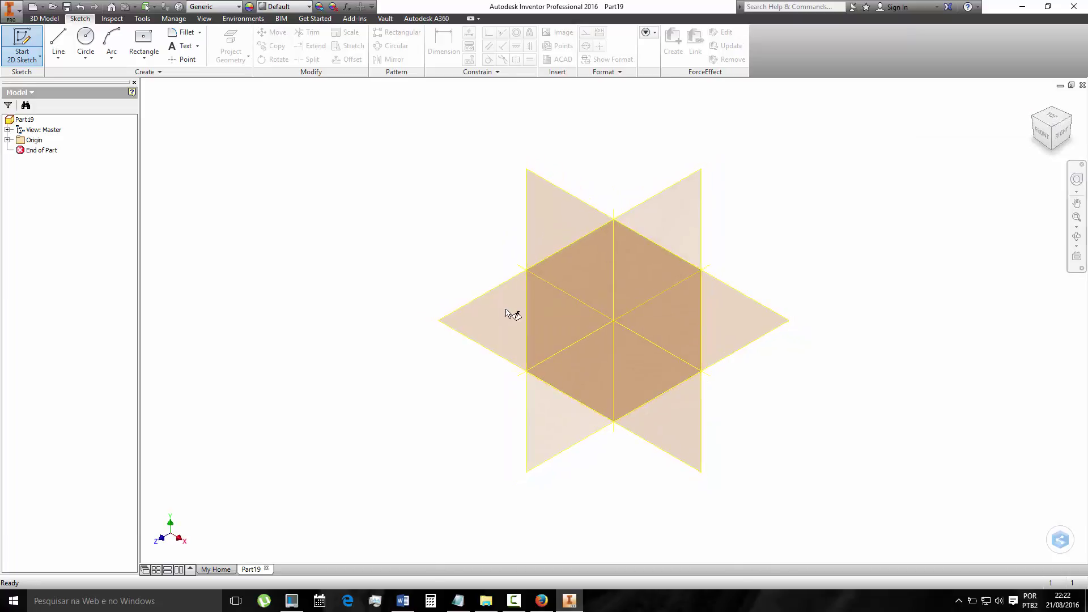
pyautogui.click(479, 336)
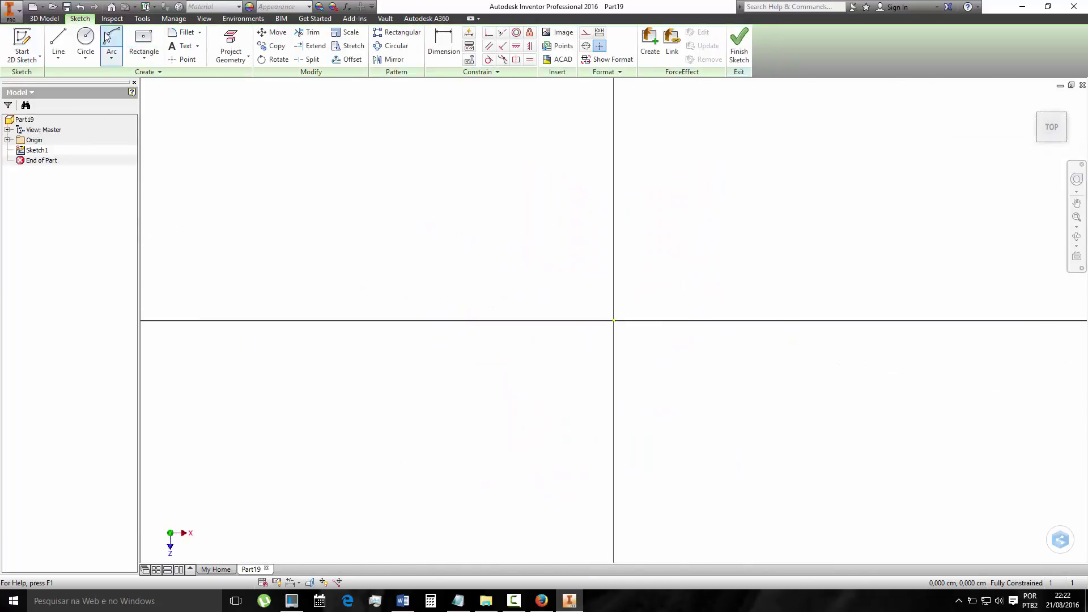
pyautogui.click(85, 38)
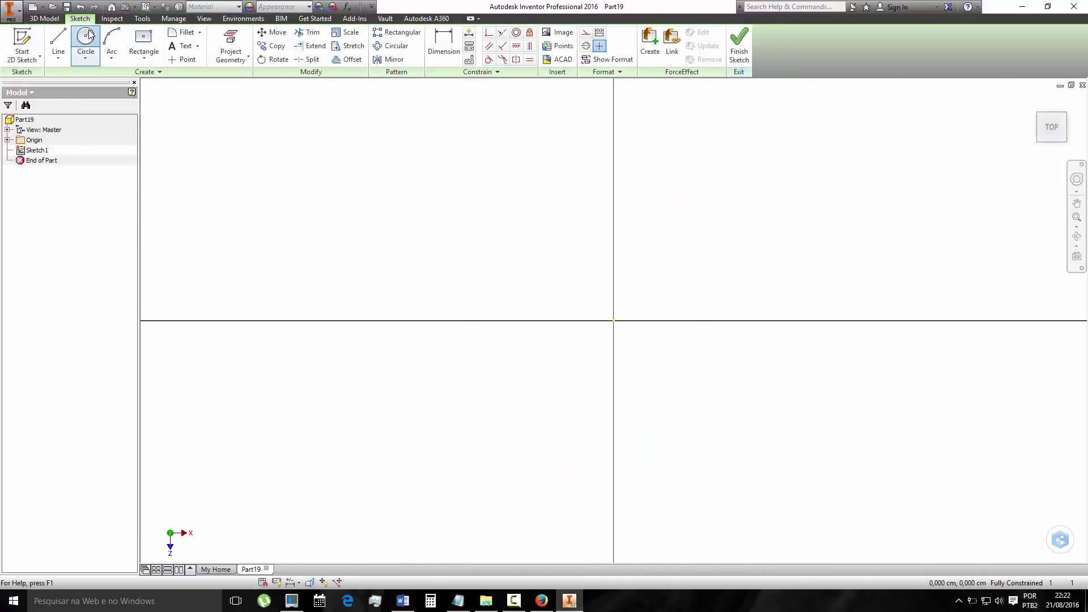
pyautogui.click(143, 36)
pyautogui.click(613, 321)
pyautogui.write('0,5')
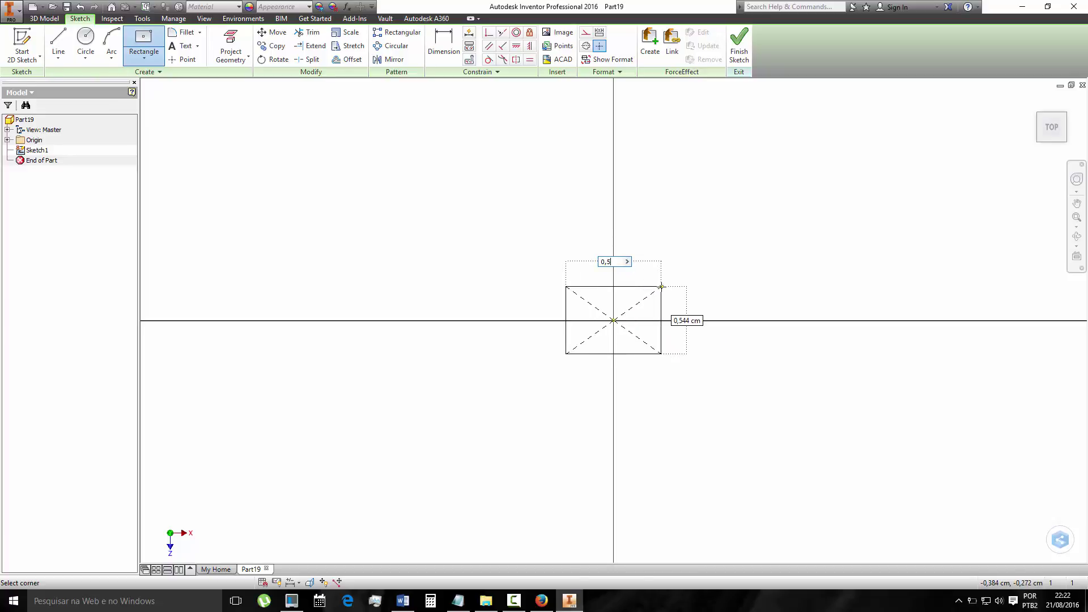
pyautogui.press('Tab')
pyautogui.write('0')
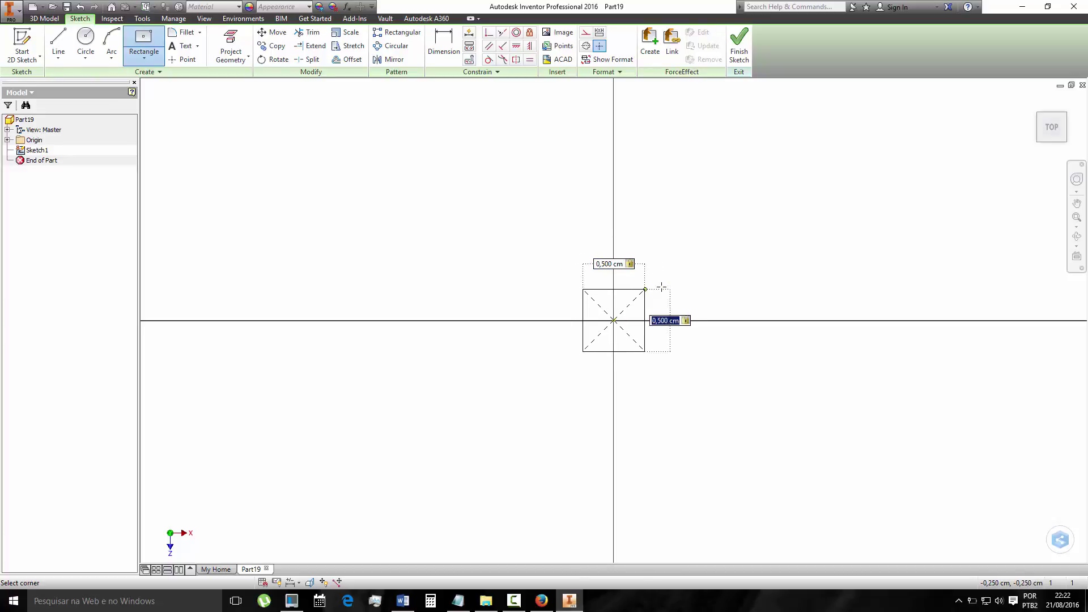
pyautogui.press('Return')
# - Add a concentric 0,3 × 0,3 square at the origin and finish the sketch
pyautogui.press('Escape')
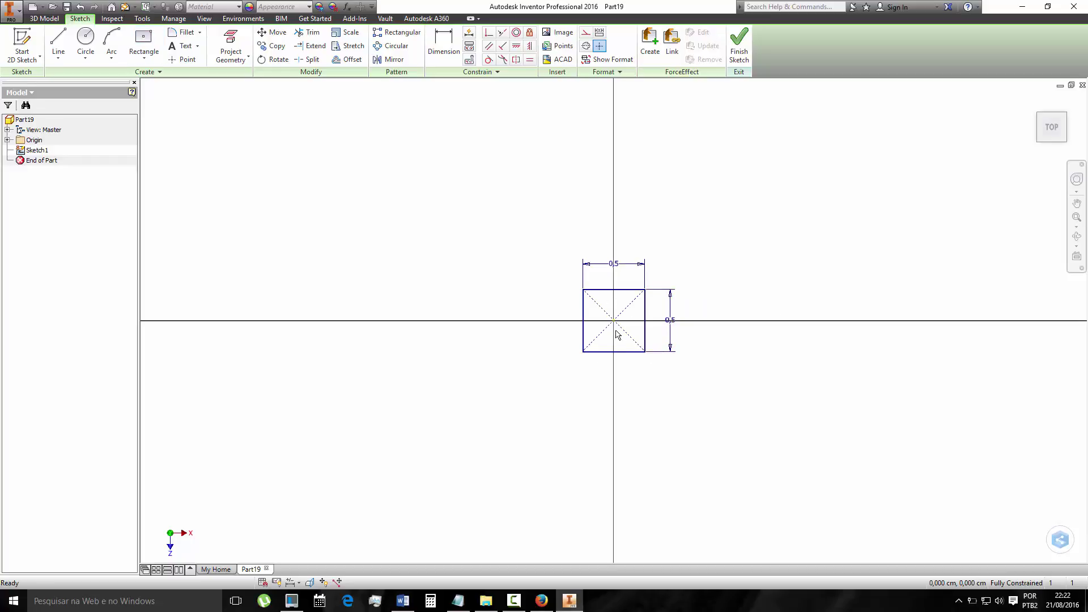
pyautogui.press('Return')
pyautogui.click(614, 321)
pyautogui.write('0,3')
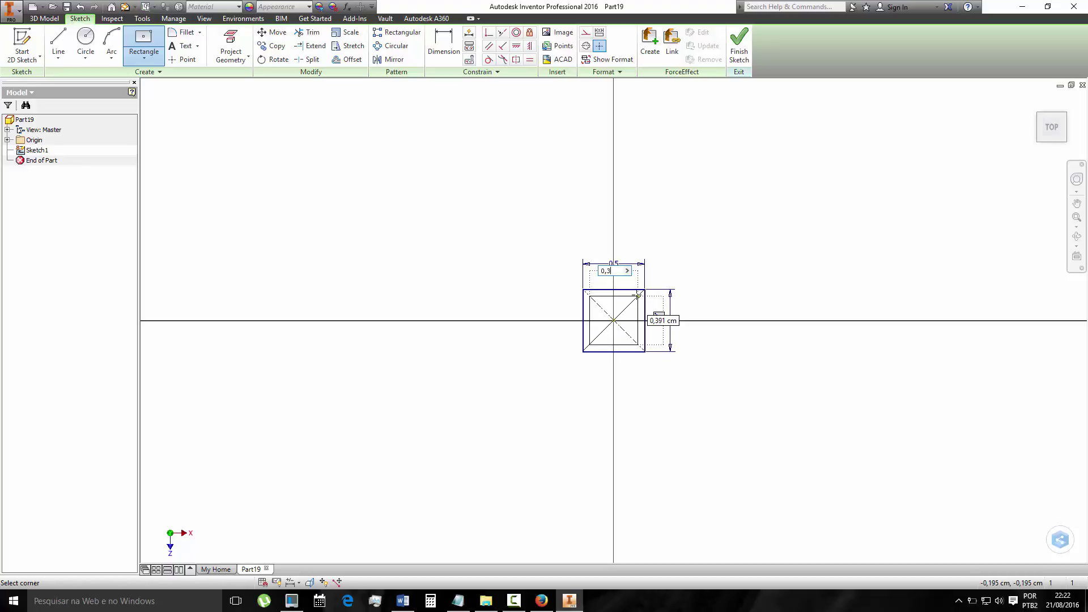
pyautogui.press('Tab')
pyautogui.write('0,3')
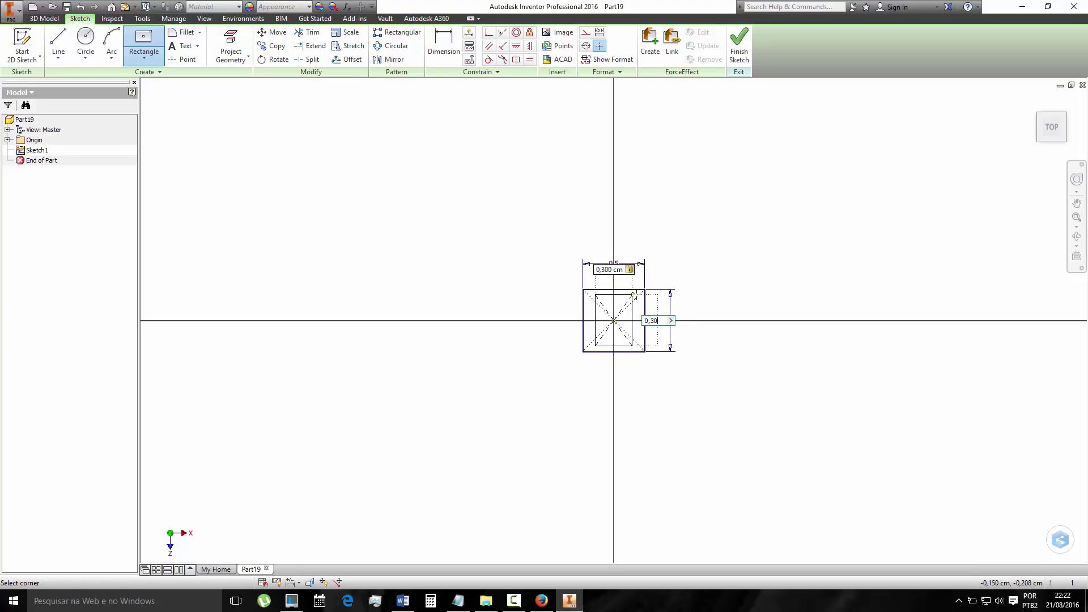
pyautogui.press('Return')
pyautogui.press('Escape')
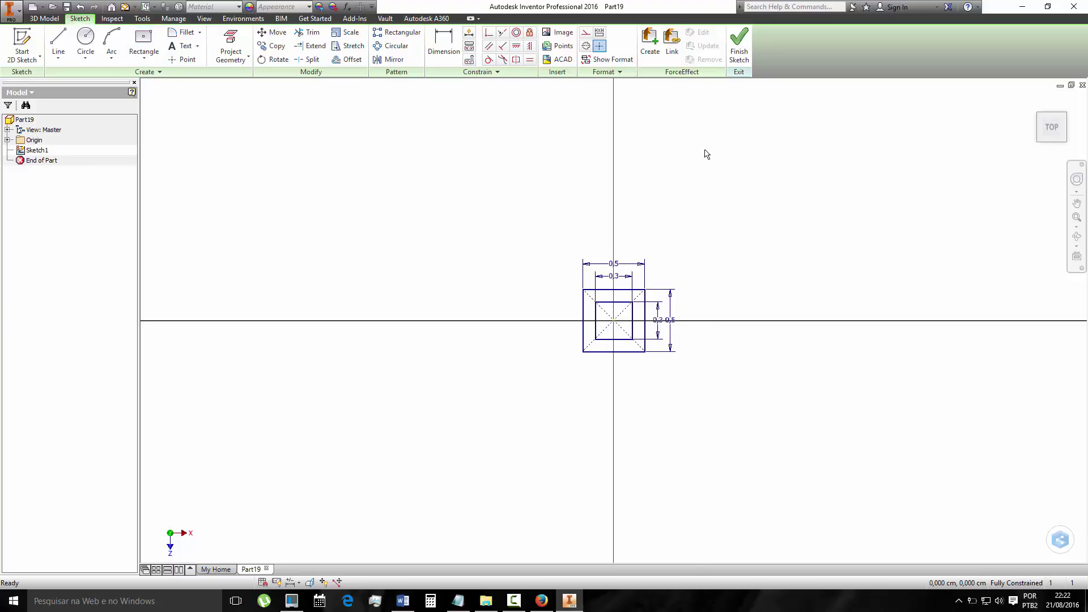
pyautogui.click(747, 62)
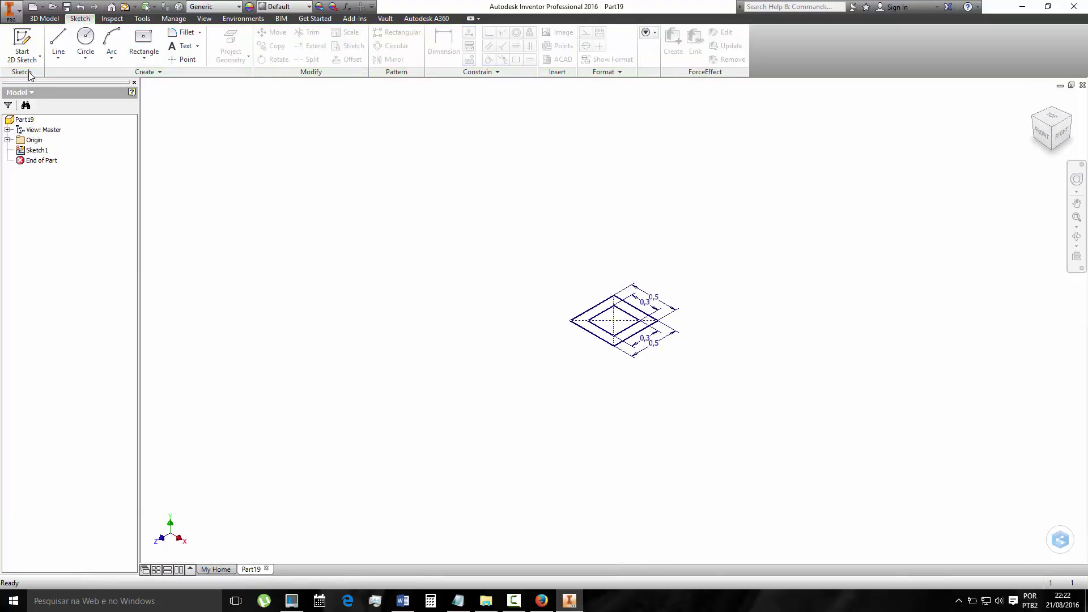
# - Extrude the ring between the two squares 10 mm into Extrusion1
pyautogui.click(44, 18)
pyautogui.click(58, 43)
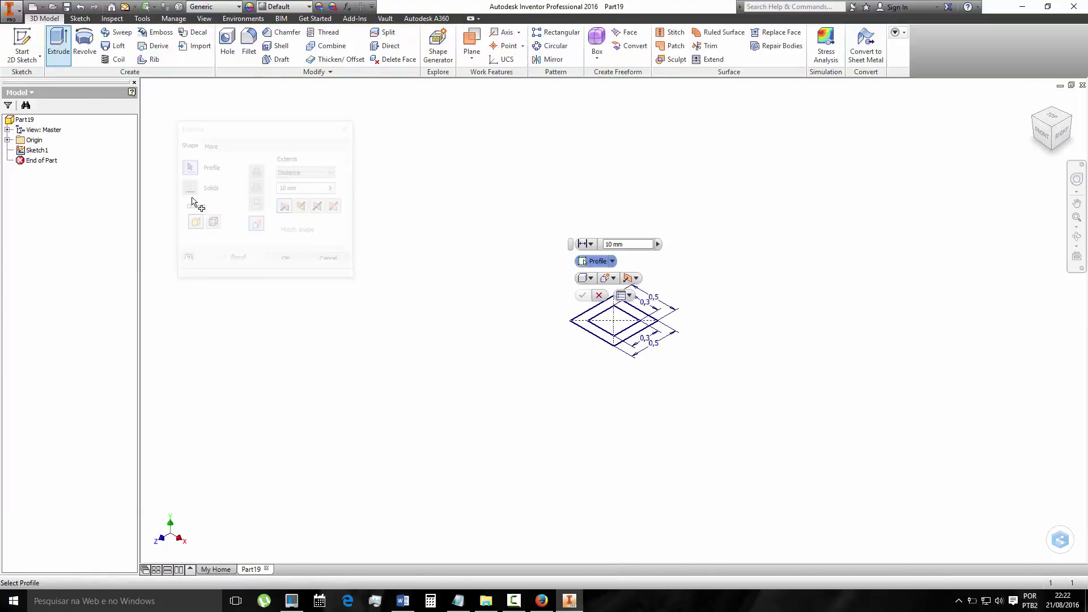
pyautogui.click(591, 330)
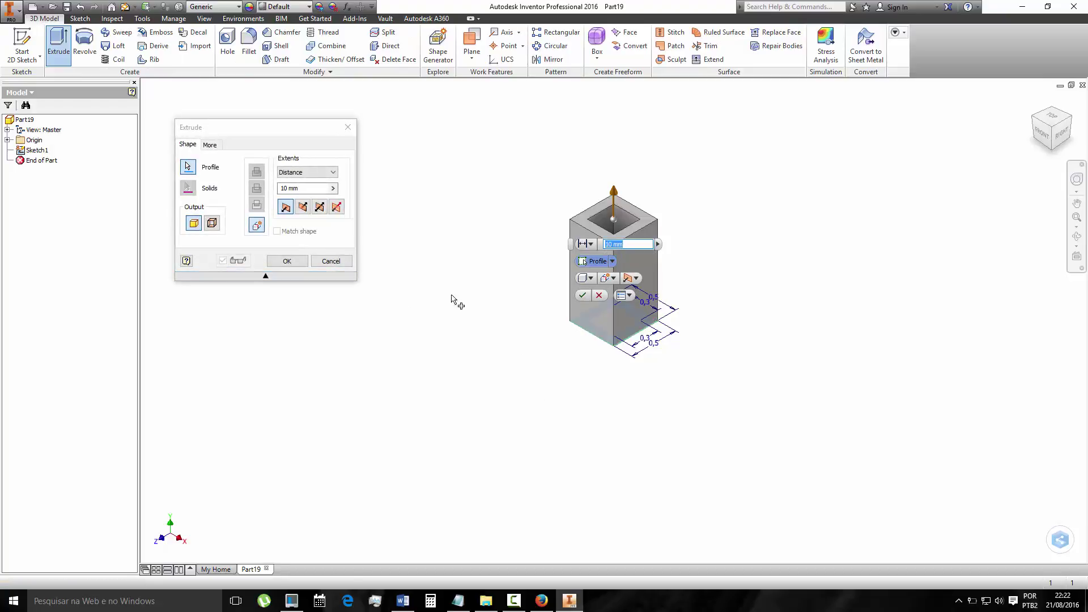
pyautogui.click(582, 295)
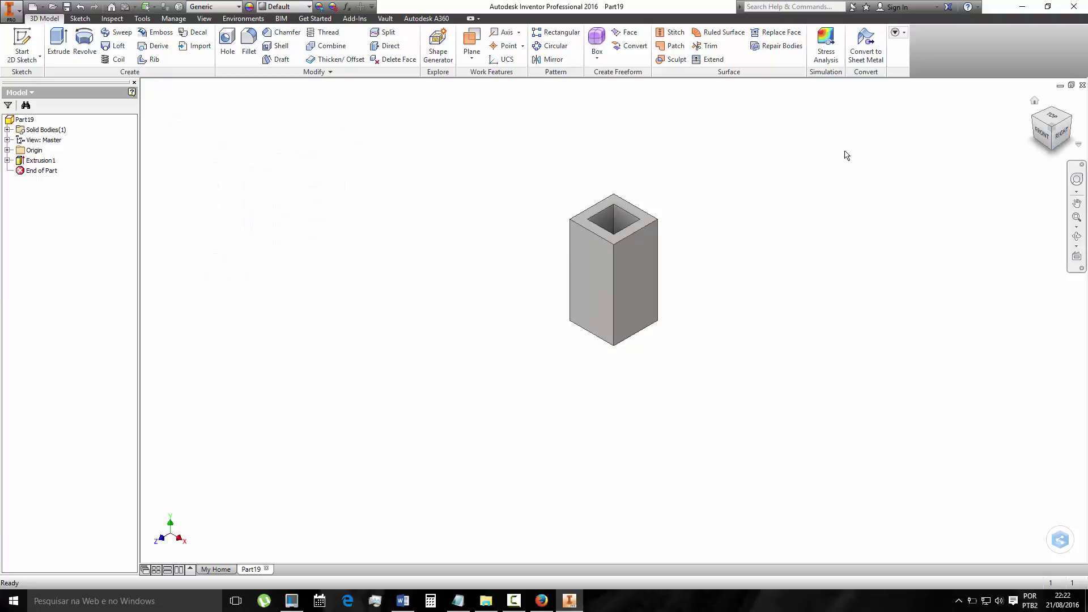
pyautogui.click(7, 150)
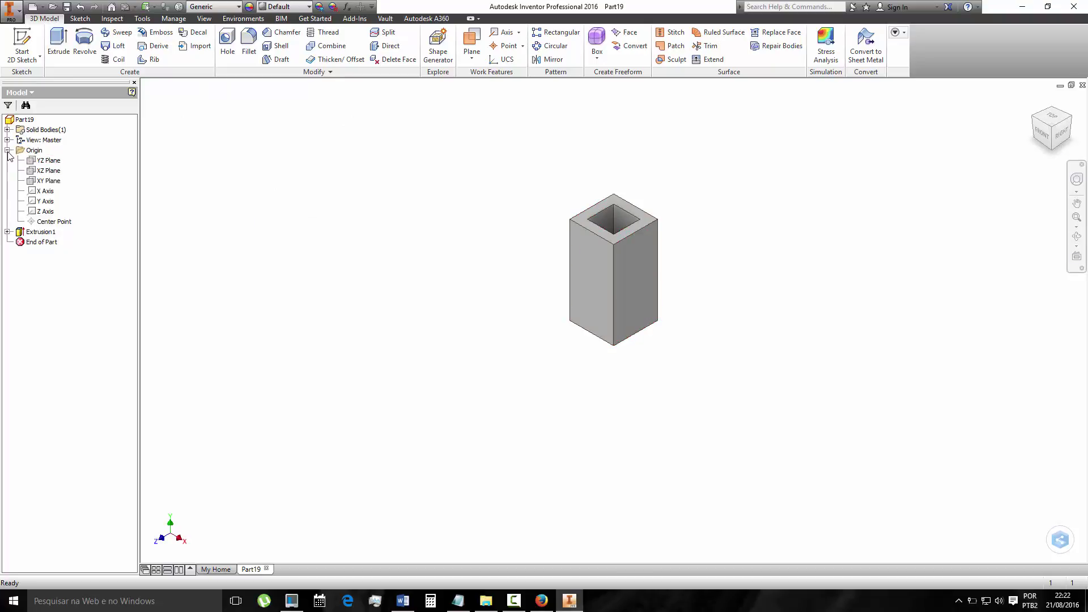
# - Show the XZ Plane and start a new work plane referencing it, viewed from the right
pyautogui.rightClick(57, 176)
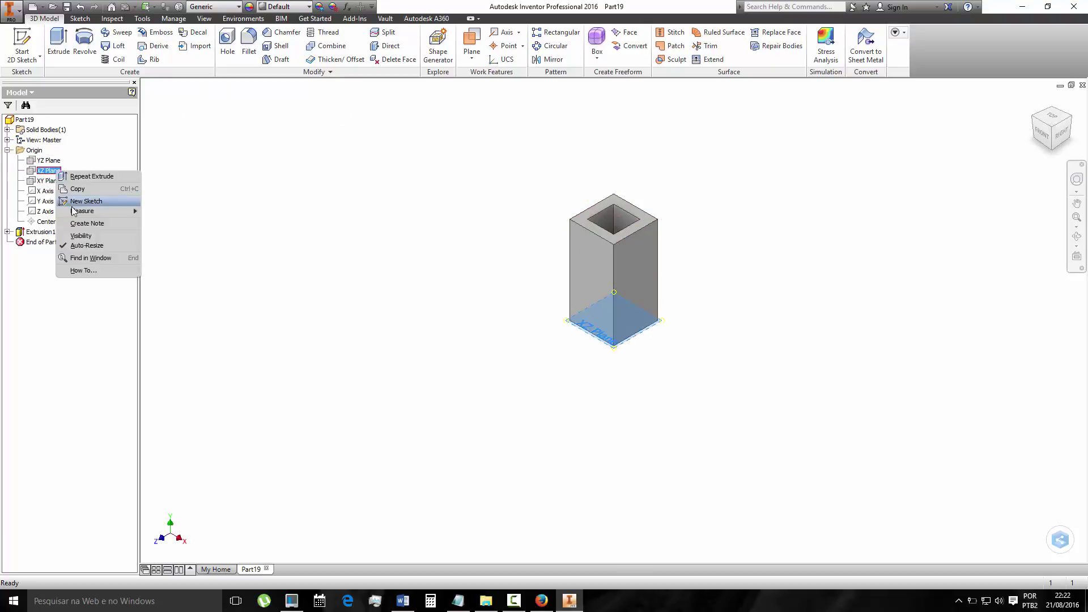
pyautogui.click(74, 237)
pyautogui.click(471, 38)
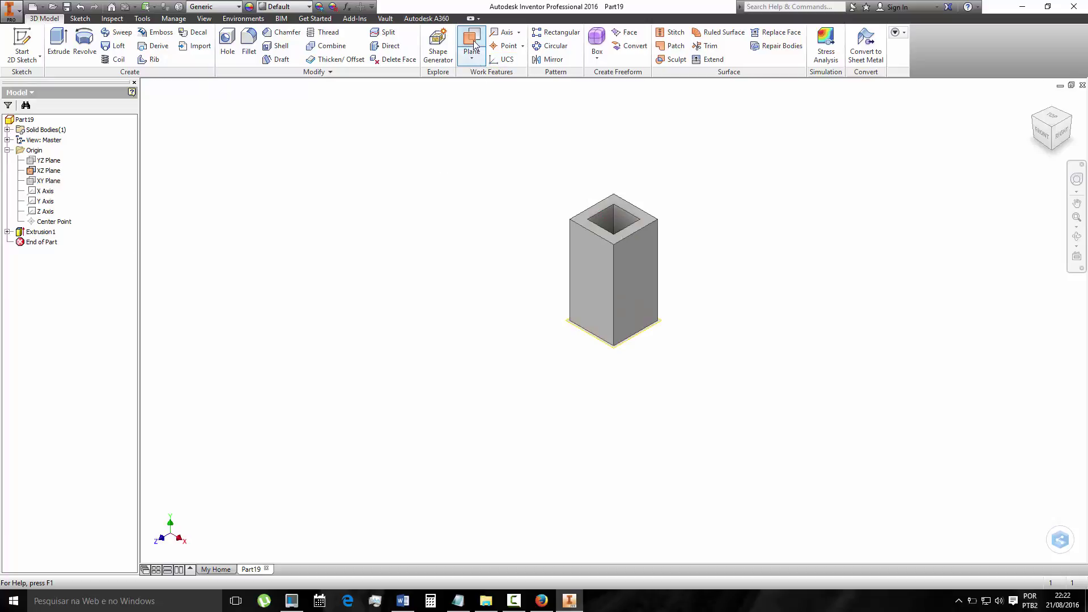
pyautogui.click(585, 340)
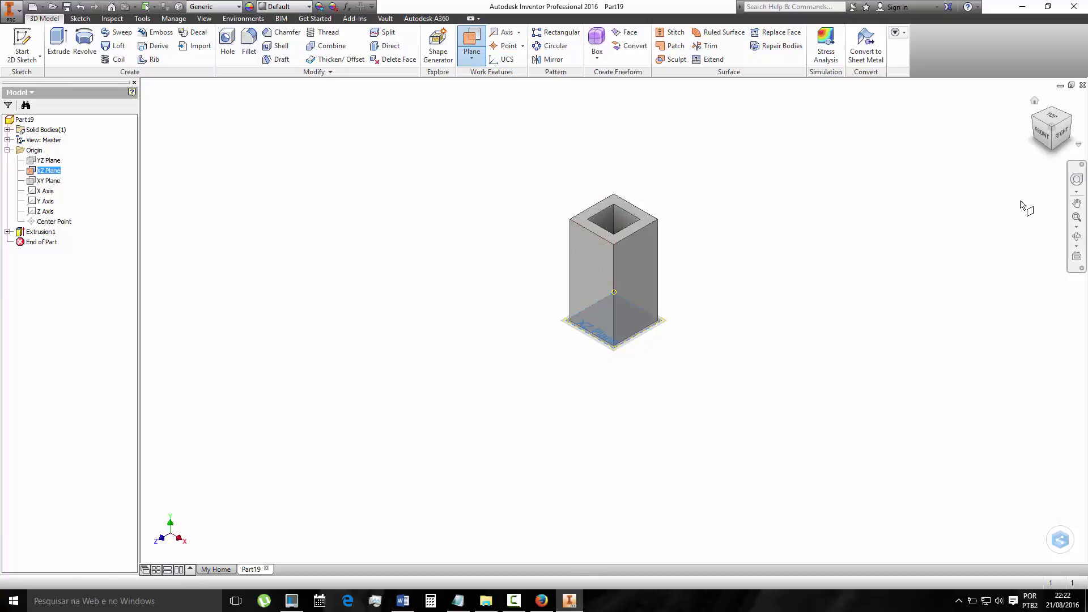
pyautogui.moveTo(1054, 140); pyautogui.dragTo(1040, 158)
pyautogui.click(1059, 131)
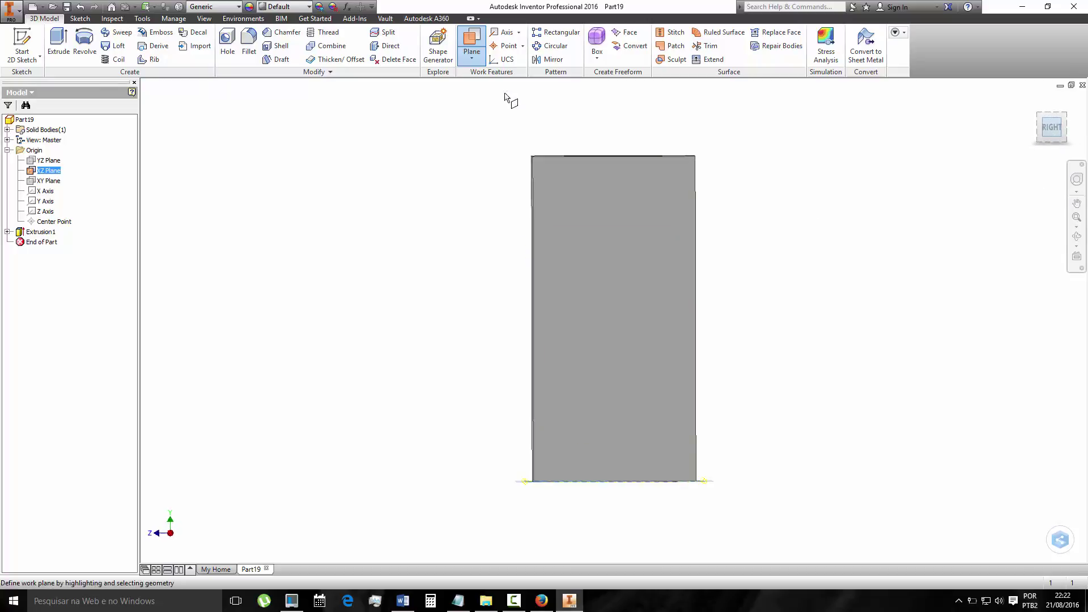
# - Offset Work Plane1 0,1 cm from the XZ Plane, below the tube's base
pyautogui.click(472, 59)
pyautogui.click(510, 101)
pyautogui.scroll(-3, 623, 368)
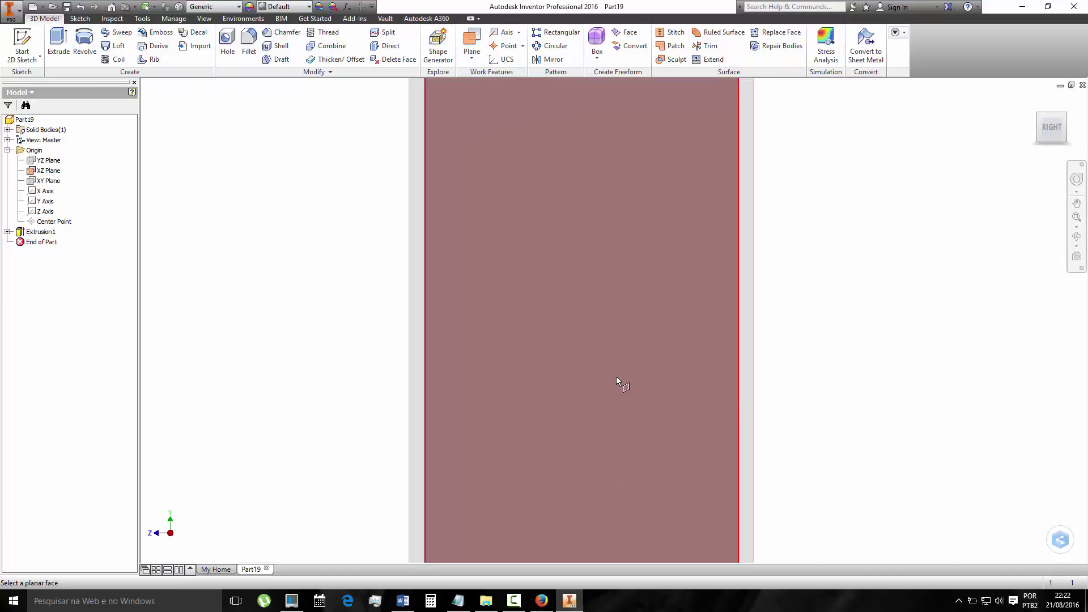
pyautogui.scroll(5, 617, 376)
pyautogui.click(530, 460)
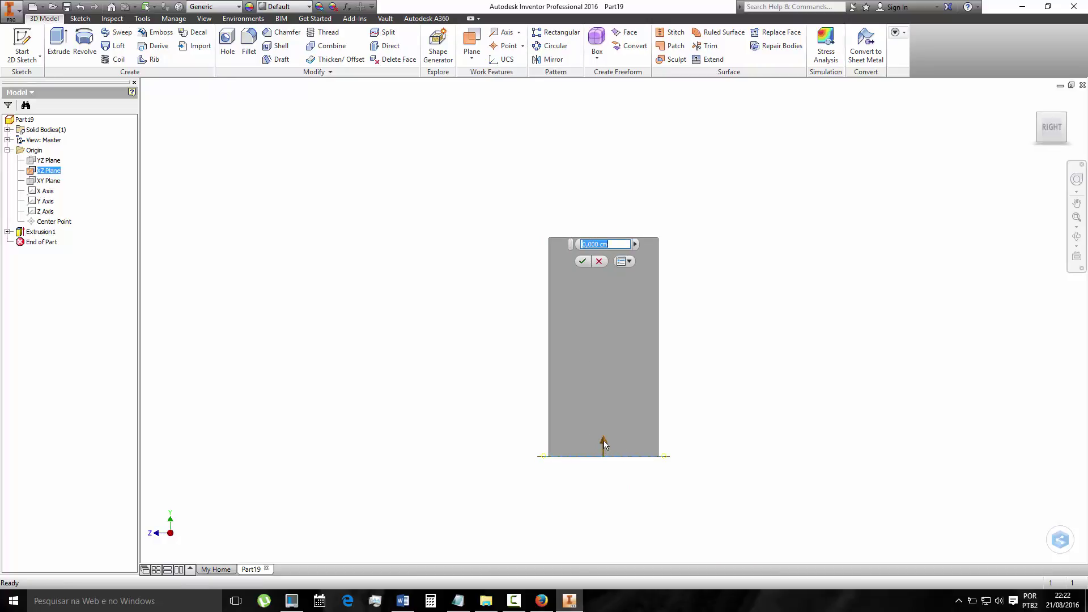
pyautogui.moveTo(602, 471); pyautogui.dragTo(601, 488)
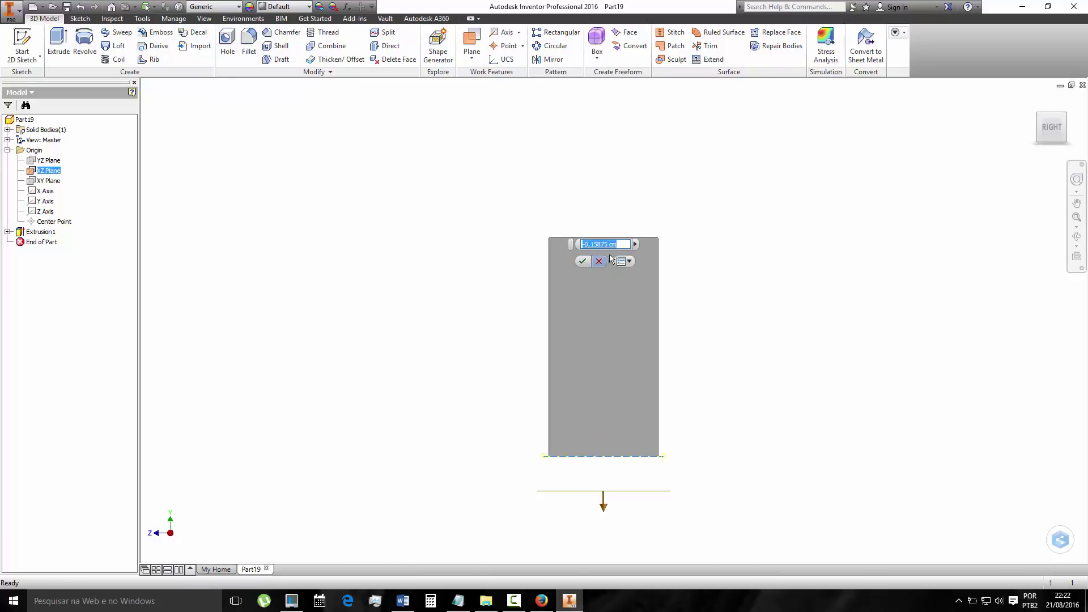
pyautogui.click(623, 245)
pyautogui.write('-0,1')
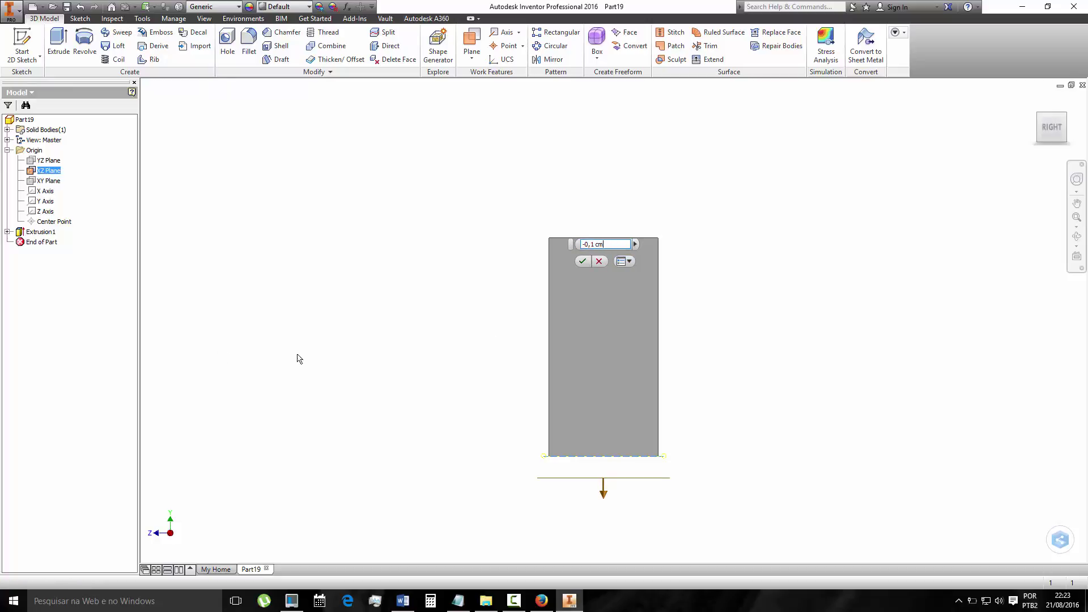
pyautogui.click(583, 261)
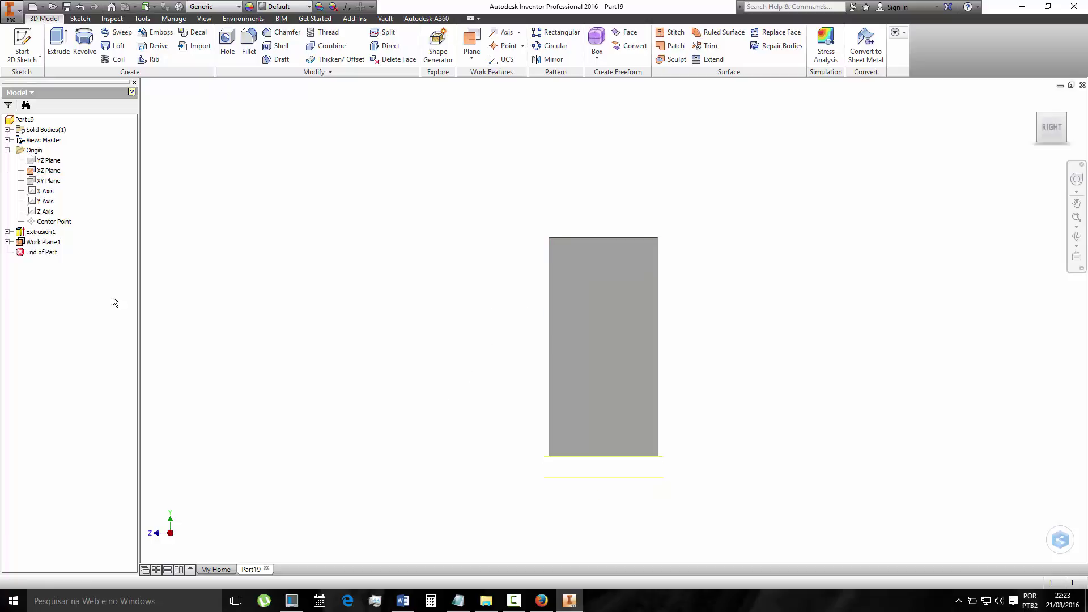
# - Return to the Home view and start Sketch2 on Work Plane1
pyautogui.rightClick(53, 174)
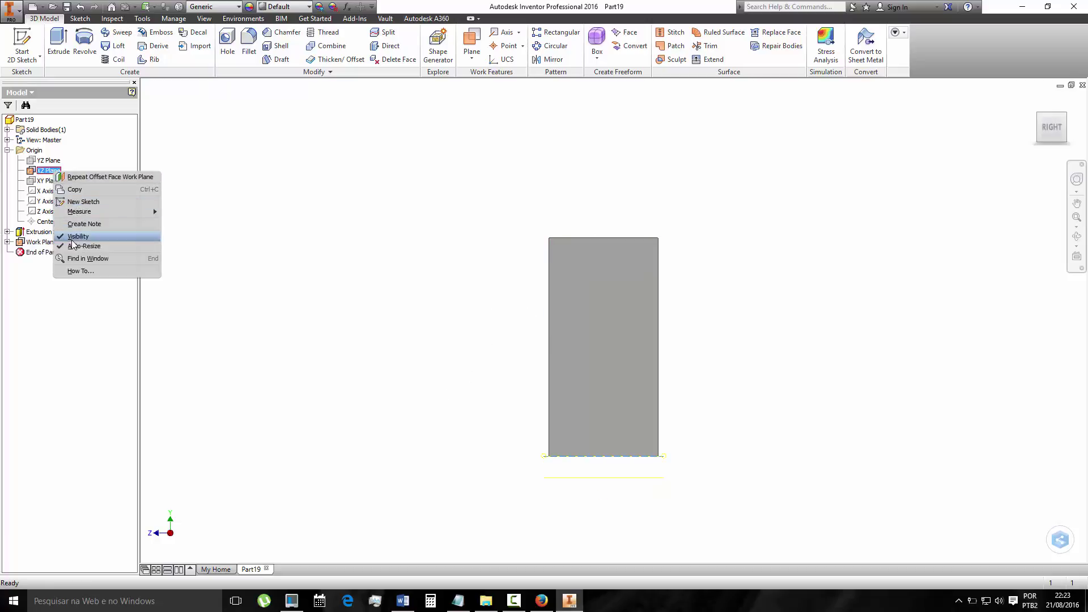
pyautogui.click(72, 239)
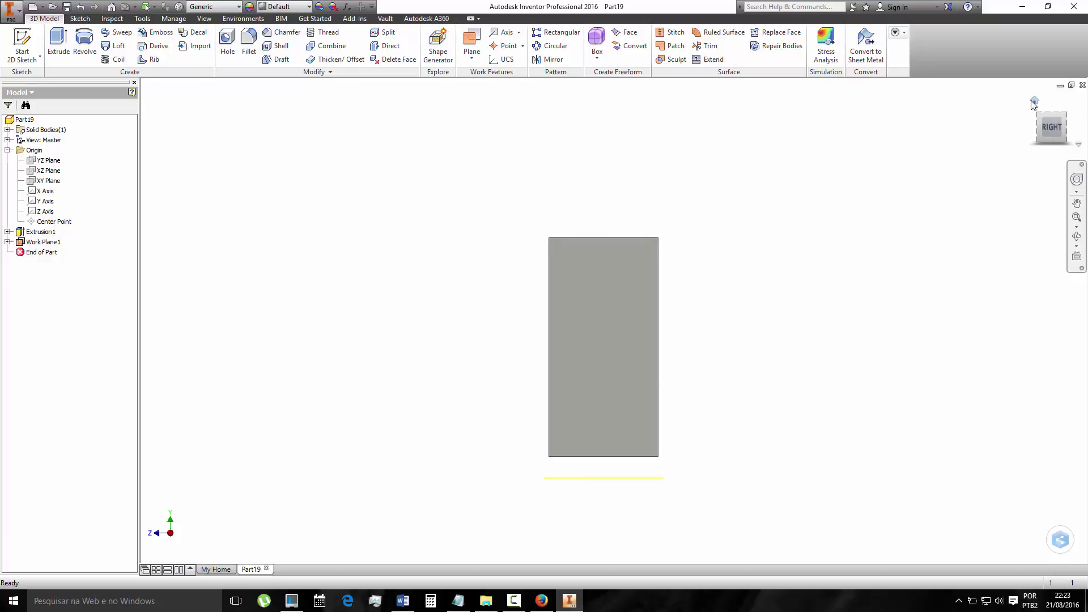
pyautogui.click(1035, 101)
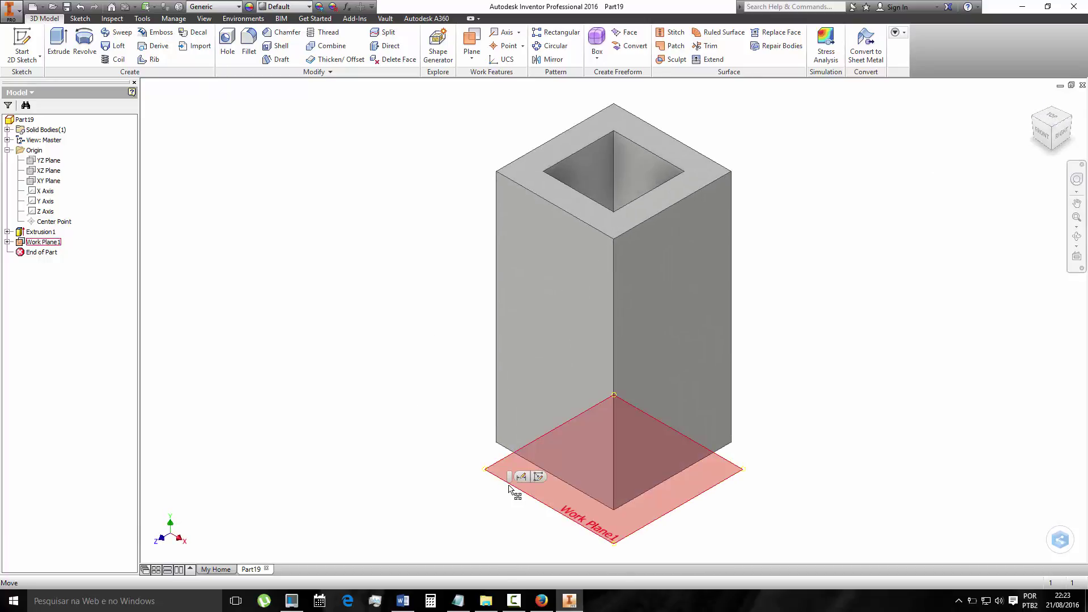
pyautogui.click(531, 478)
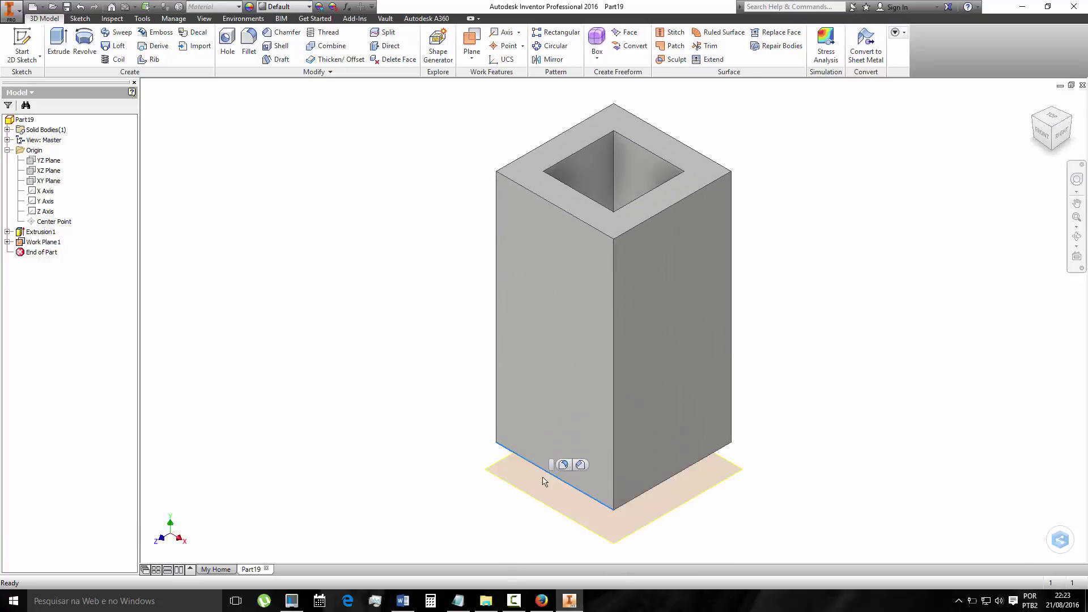
pyautogui.press('pageup')
pyautogui.click(507, 457)
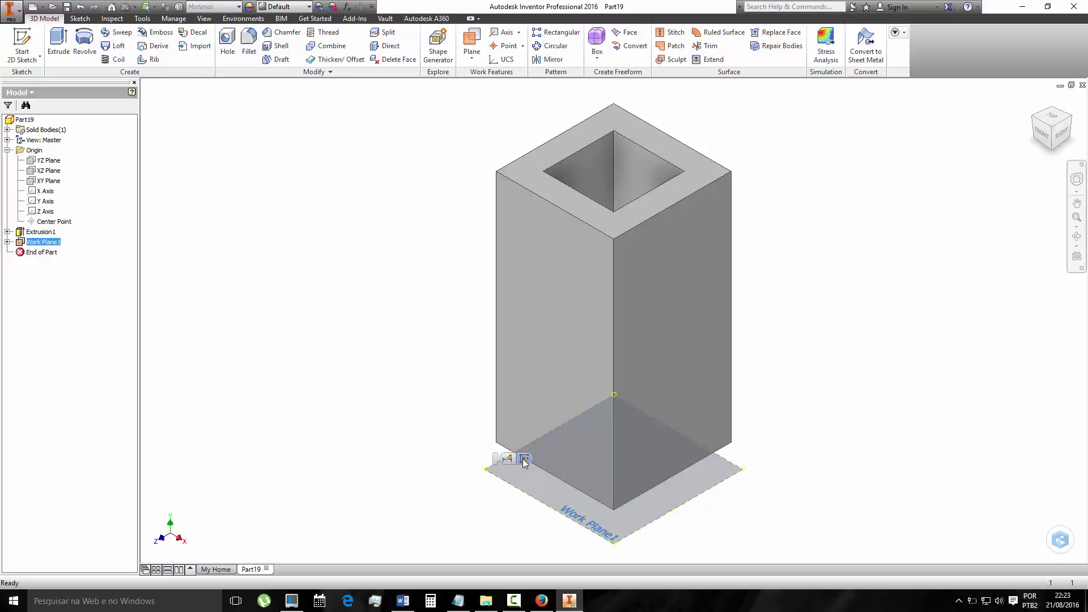
# - Draw a 0,5 × 0,5 centre-point square at the origin of Sketch2
pyautogui.press('s')
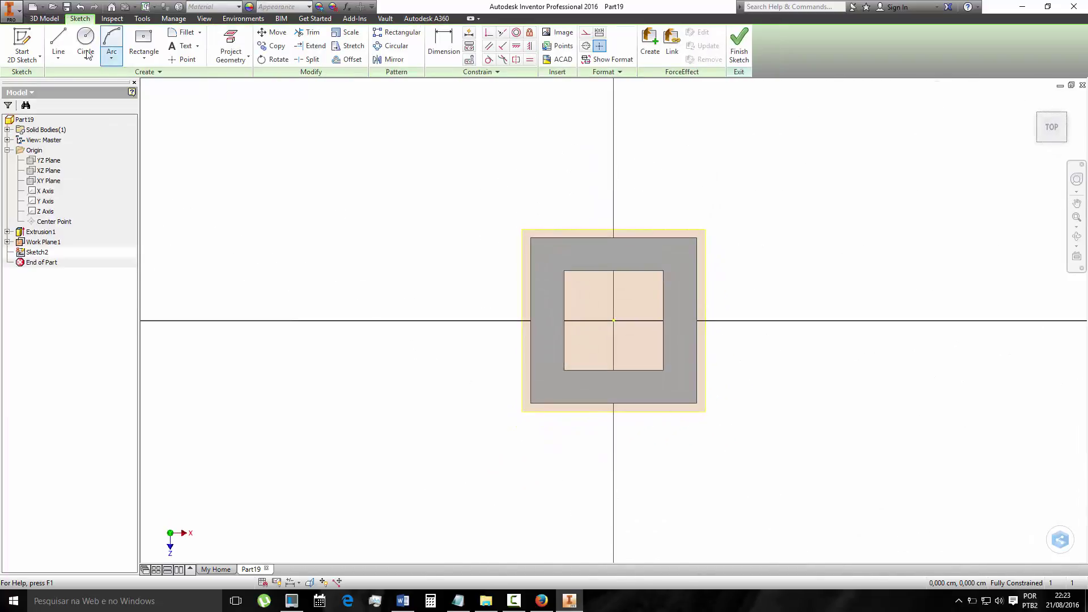
pyautogui.click(144, 42)
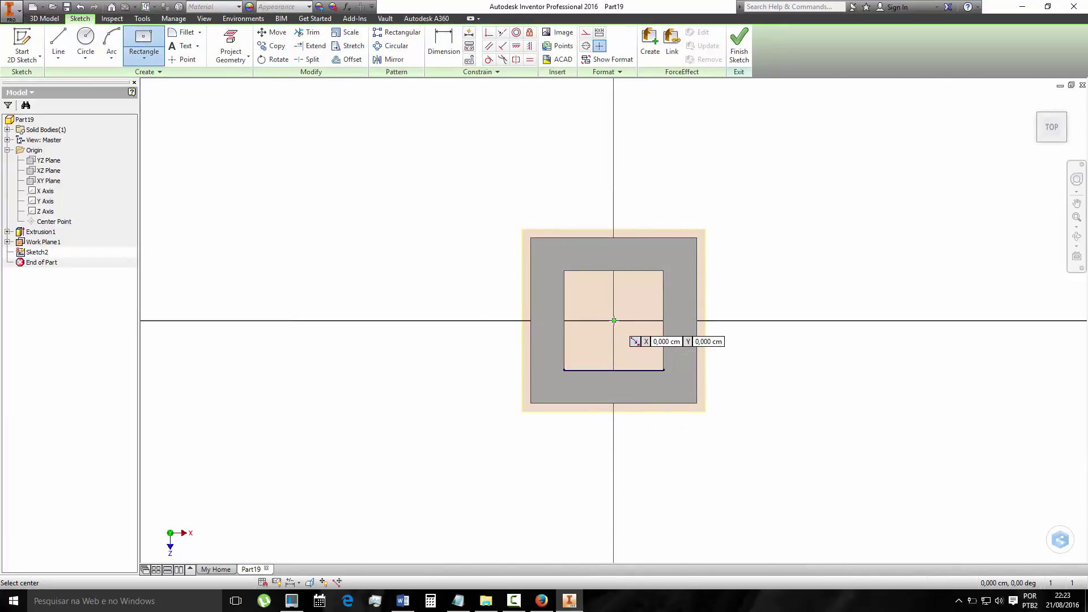
pyautogui.click(613, 321)
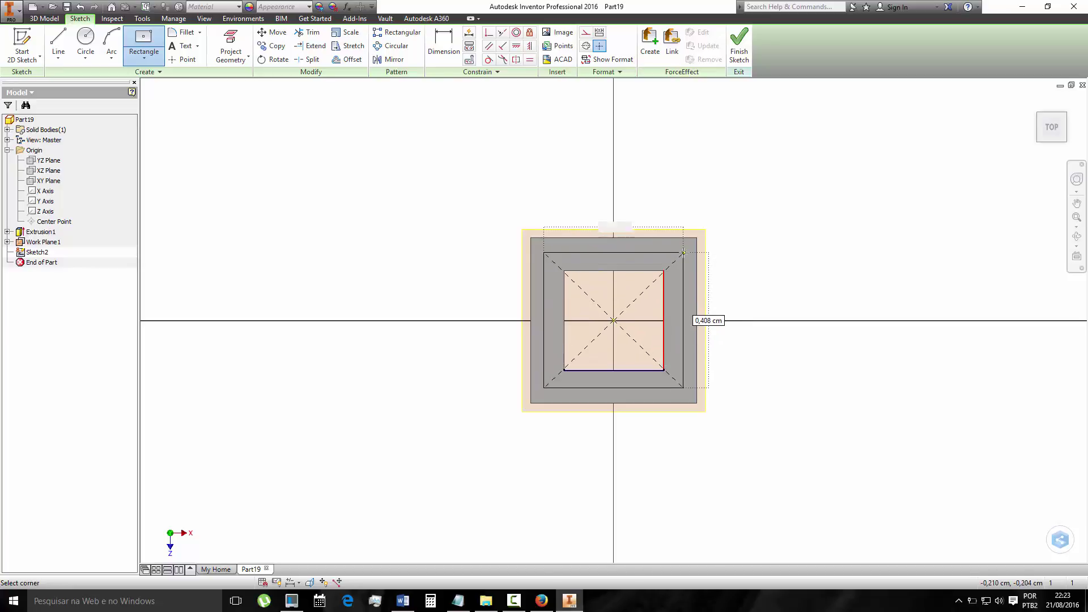
pyautogui.write('0,5')
pyautogui.press('Tab')
pyautogui.write('5')
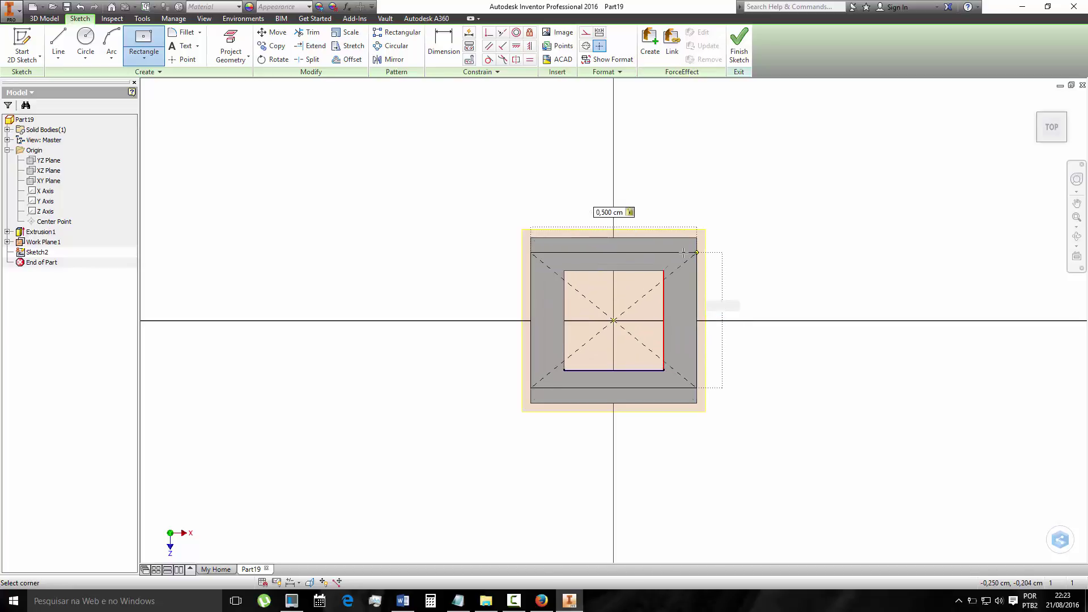
pyautogui.press('Return')
pyautogui.press('Escape')
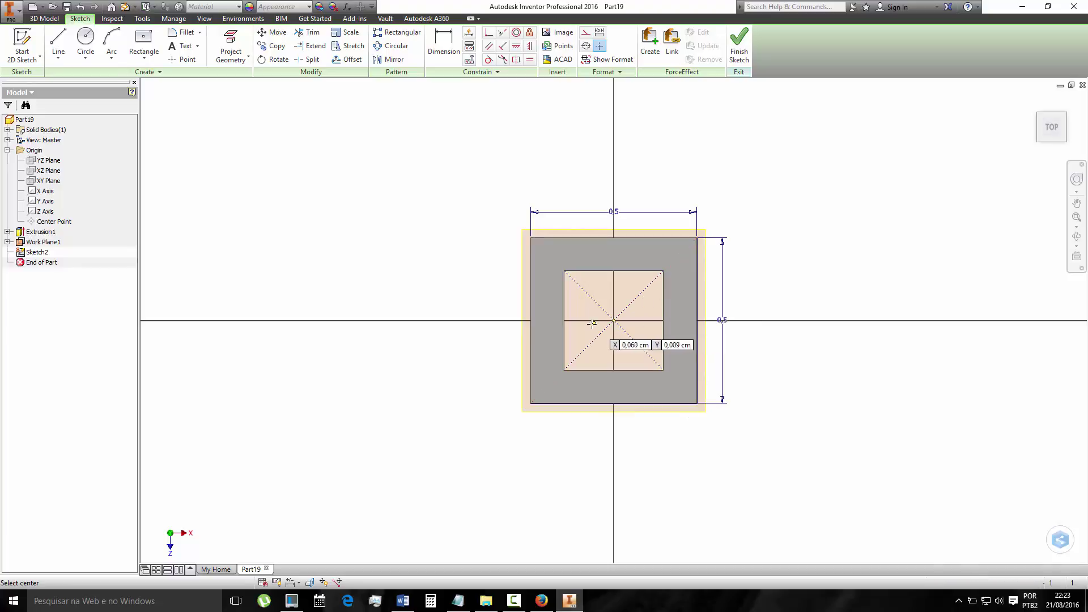
# - Add a concentric 0,3 × 0,3 square and finish Sketch2
pyautogui.press('Return')
pyautogui.click(614, 320)
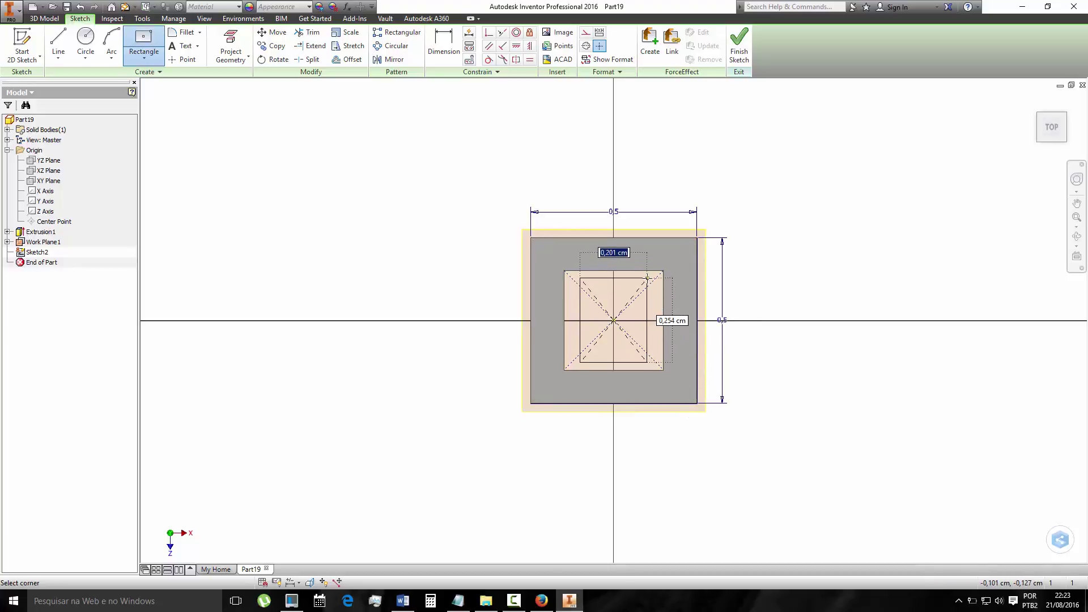
pyautogui.press('Tab')
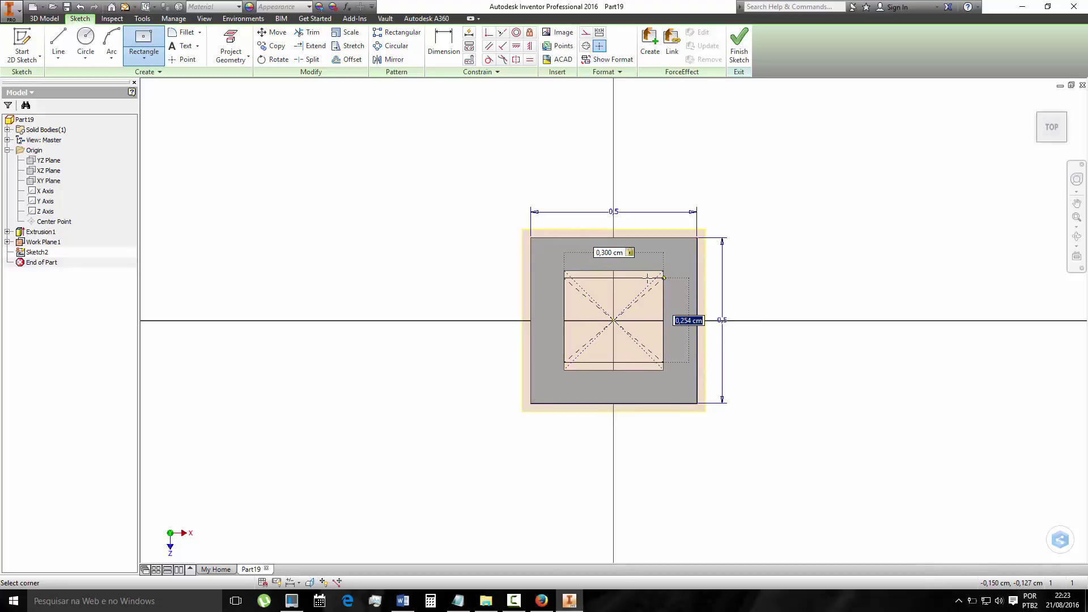
pyautogui.write('0,3')
pyautogui.press('Return')
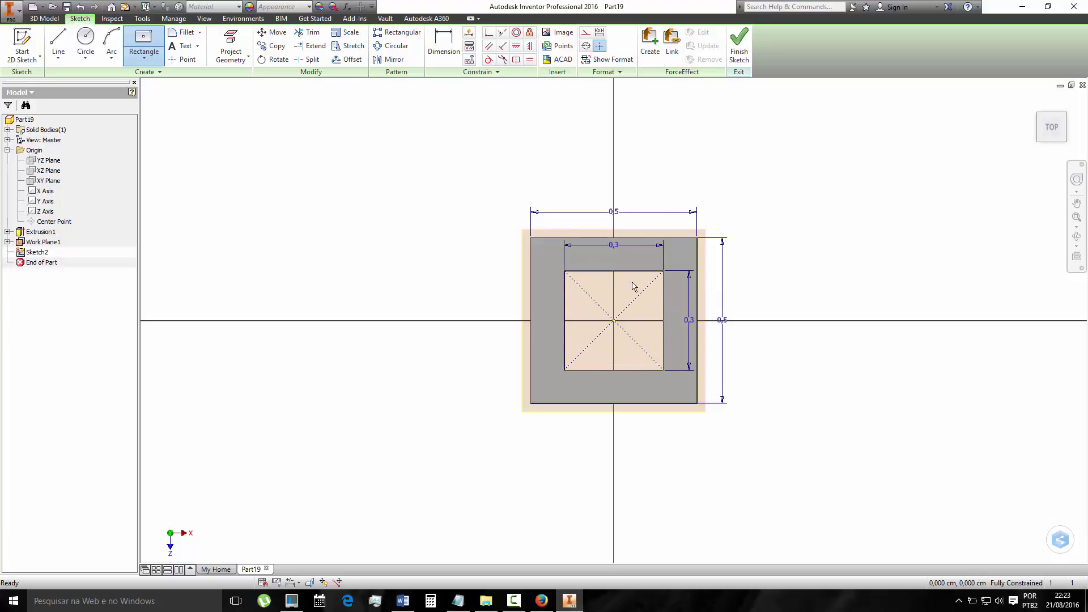
pyautogui.press('Escape')
pyautogui.click(739, 48)
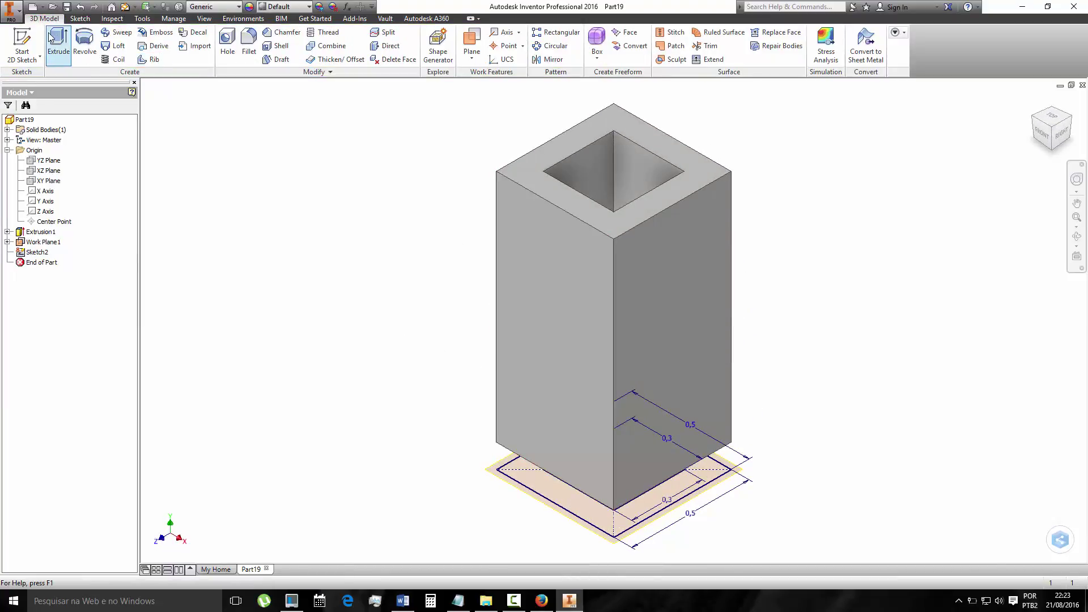
pyautogui.click(59, 43)
# - Extrude the Sketch2 profile 5 mm downward as Extrusion2
pyautogui.click(550, 502)
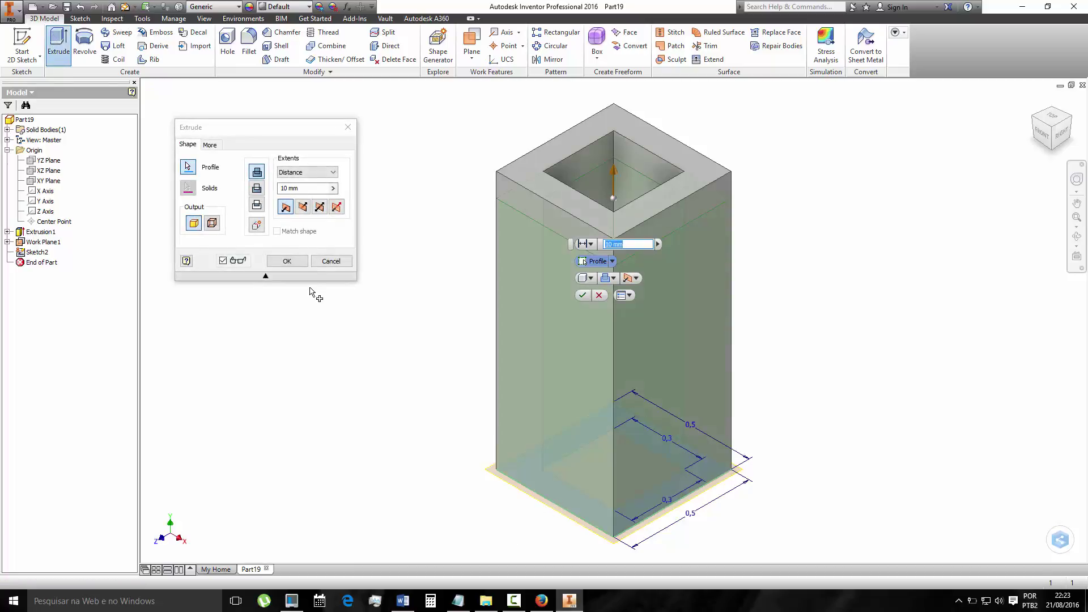
pyautogui.click(303, 206)
pyautogui.scroll(-2, 801, 279)
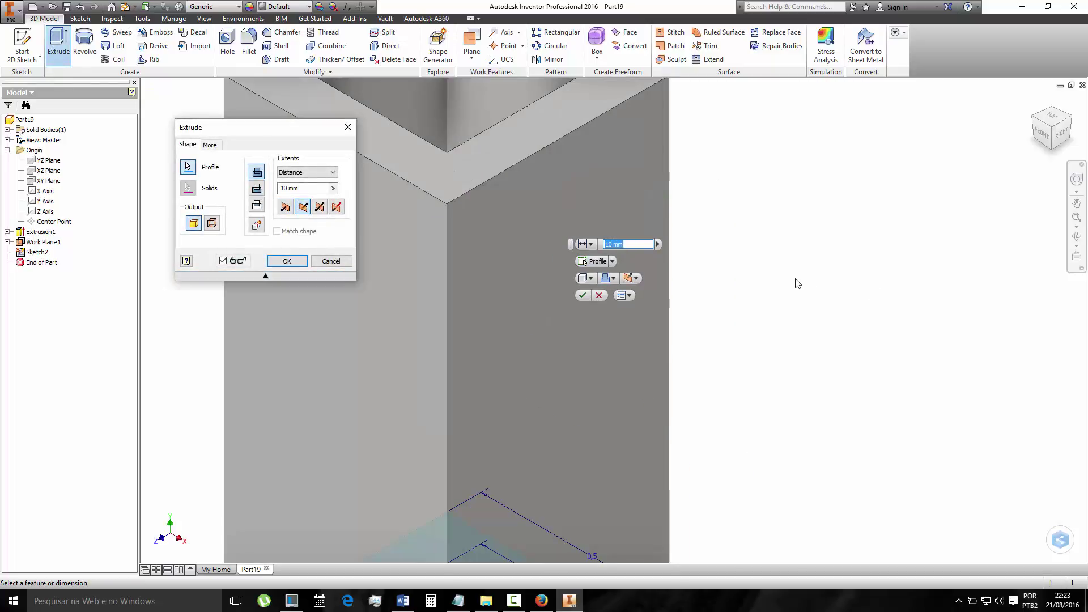
pyautogui.scroll(3, 794, 282)
pyautogui.scroll(3, 781, 291)
pyautogui.scroll(-3, 800, 367)
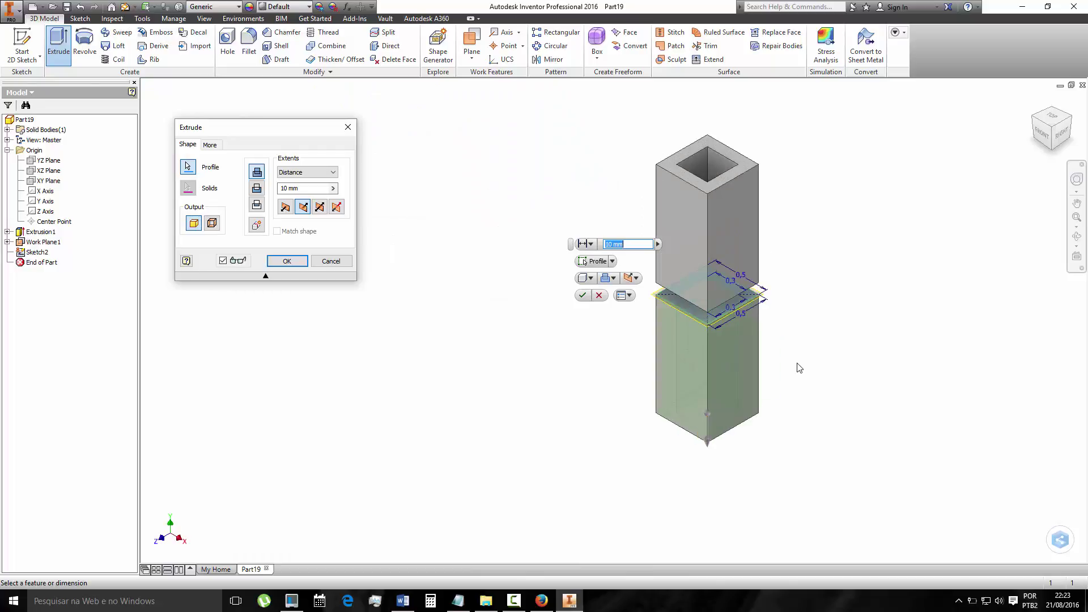
pyautogui.doubleClick(290, 191)
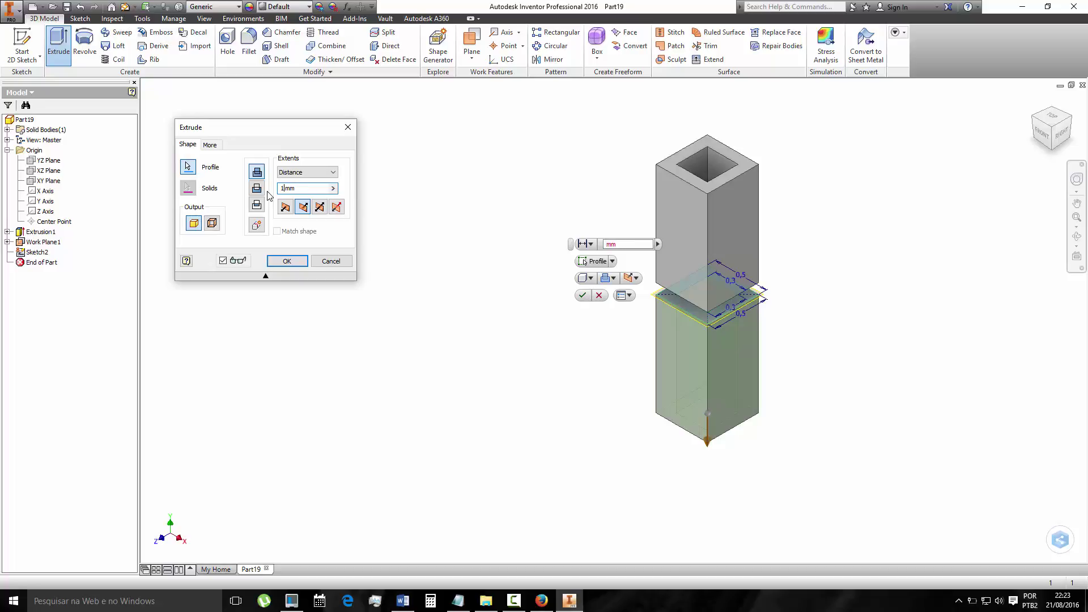
pyautogui.press('BackSpace')
pyautogui.press('Return')
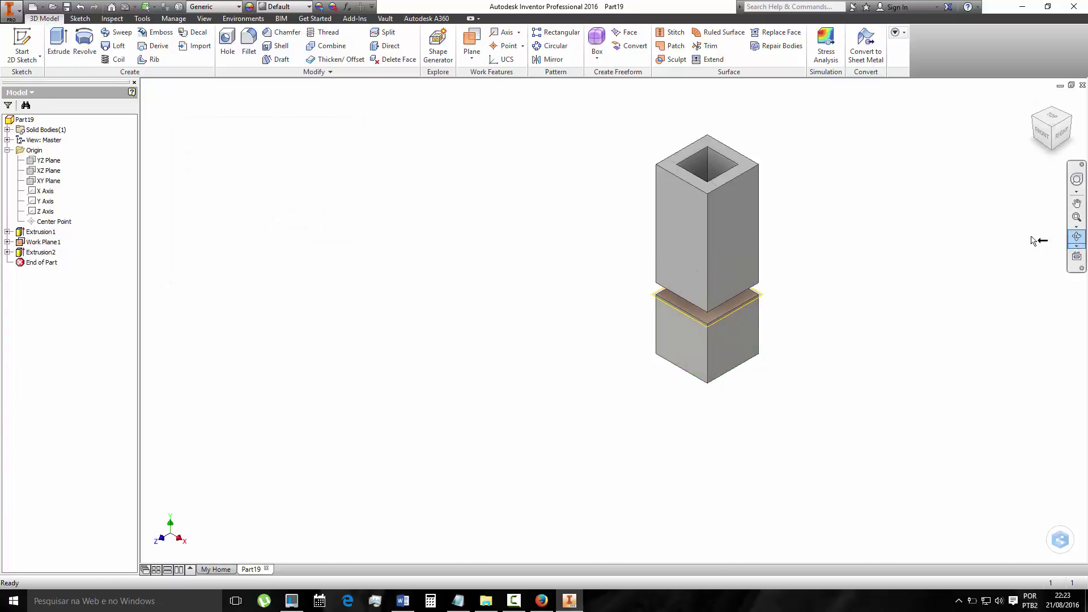
pyautogui.click(1077, 236)
# - Orbit the view slightly and hide Work Plane1
pyautogui.moveTo(656, 308)
pyautogui.mouseDown()
pyautogui.moveTo(636, 366)
pyautogui.moveTo(661, 380)
pyautogui.moveTo(682, 322)
pyautogui.mouseUp()
pyautogui.press('Escape')
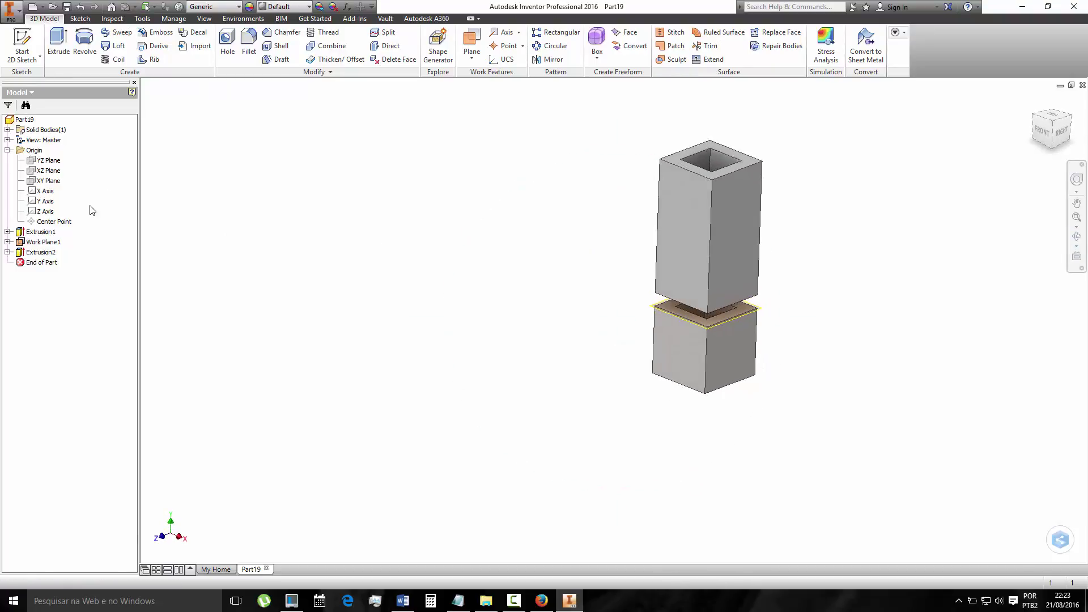
pyautogui.rightClick(50, 242)
pyautogui.click(84, 338)
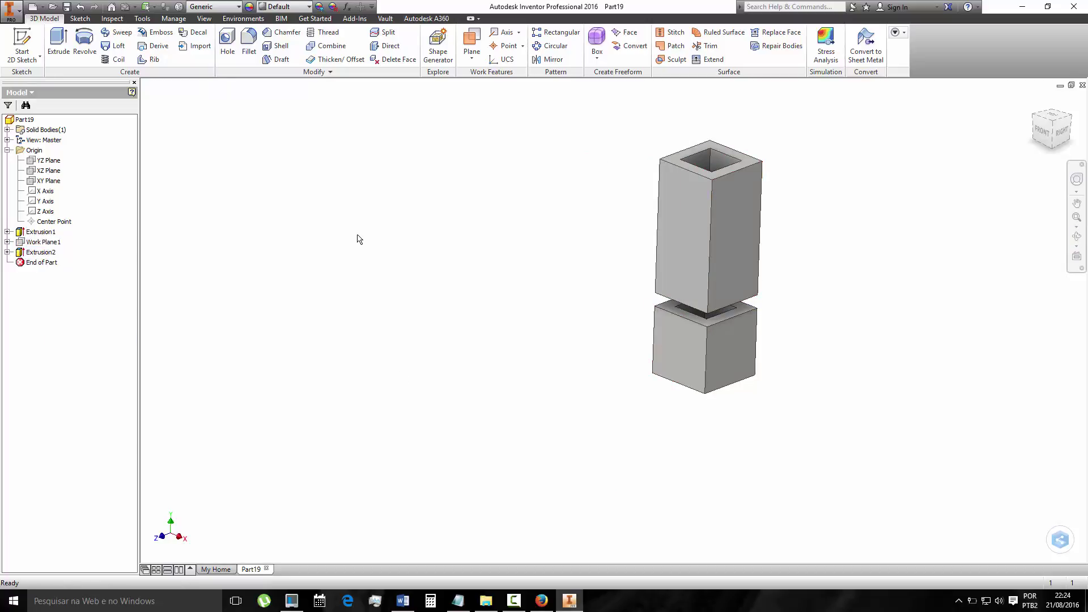
# - Save the part as Part19.ipt
pyautogui.click(67, 6)
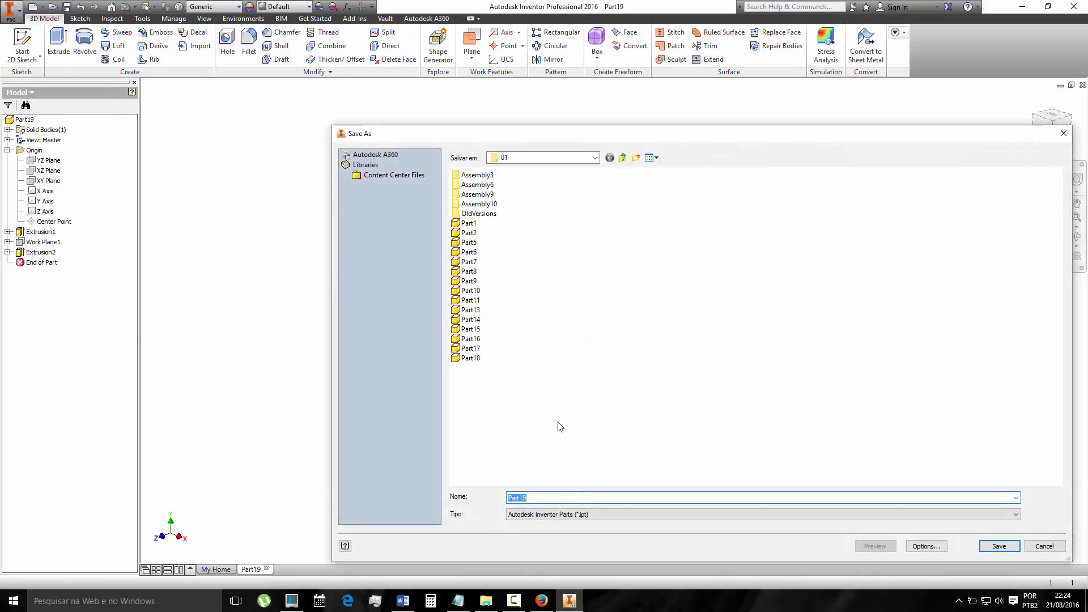
pyautogui.click(992, 548)
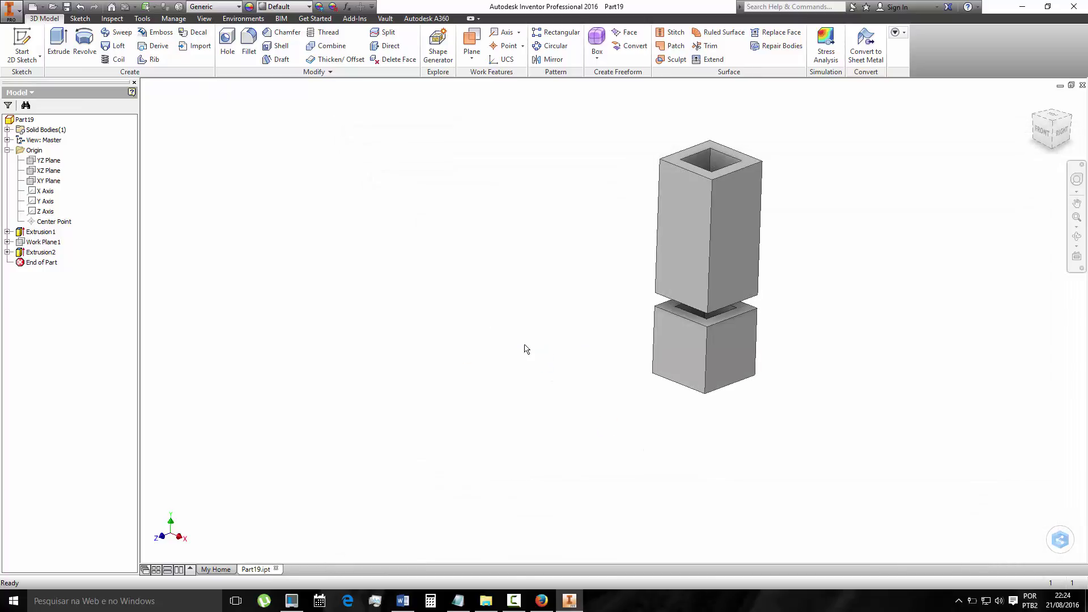
pyautogui.hotkey('ctrl', 'n')
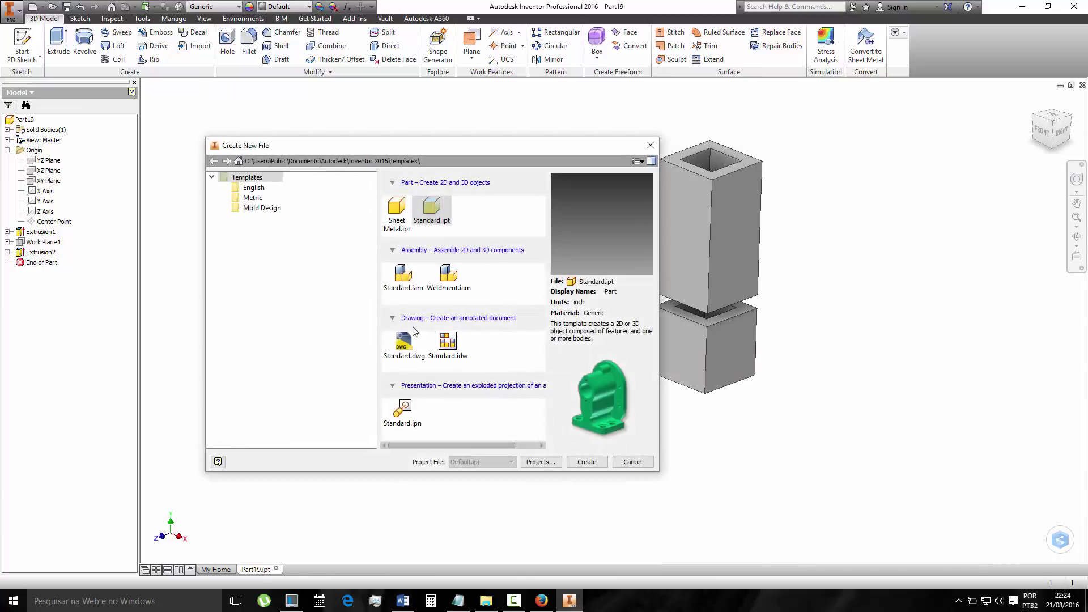
# - Create Assembly15 from Standard.iam and set its length unit to centimeter
pyautogui.click(403, 275)
pyautogui.click(587, 462)
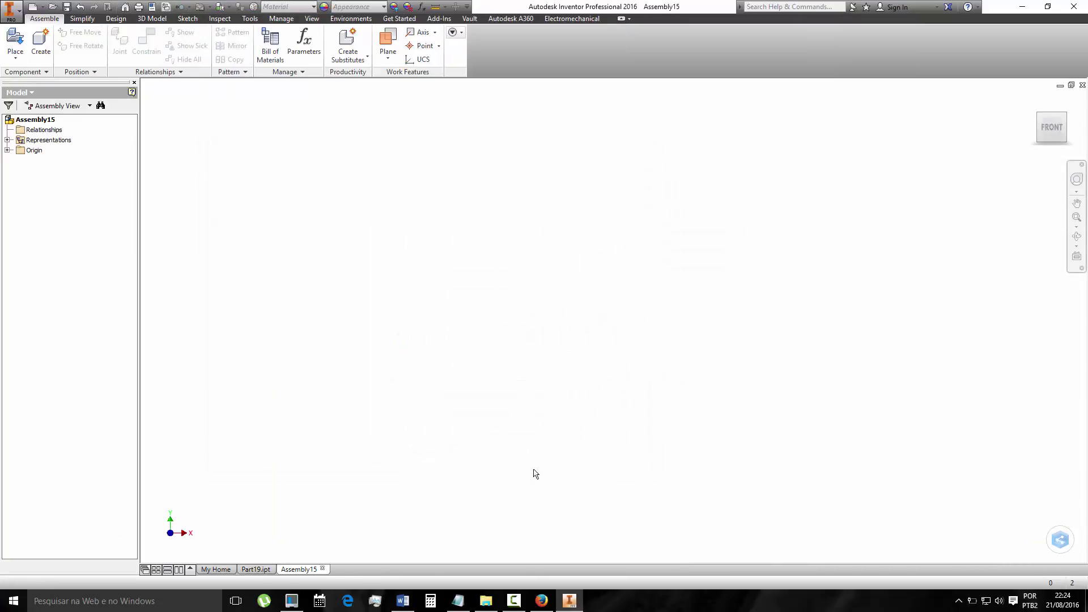
pyautogui.click(259, 20)
pyautogui.click(235, 46)
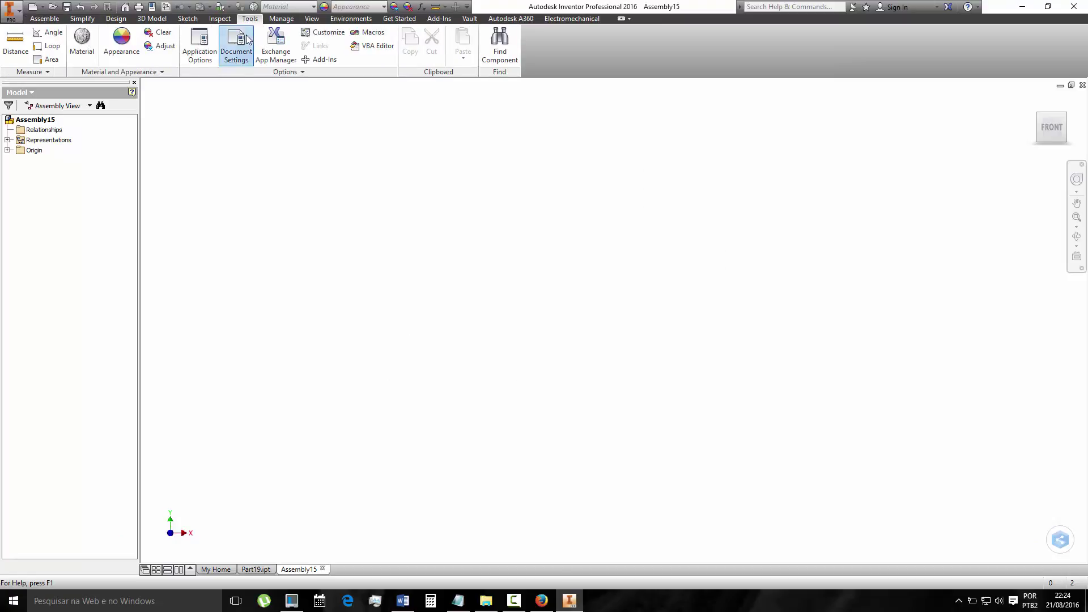
pyautogui.click(443, 150)
pyautogui.click(451, 190)
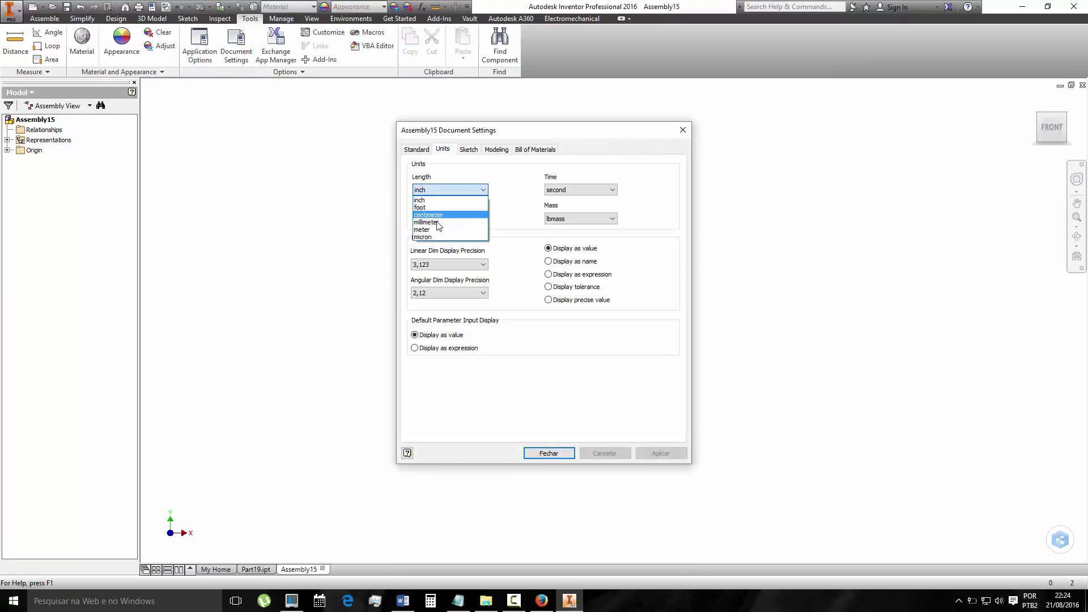
pyautogui.click(447, 224)
pyautogui.click(548, 453)
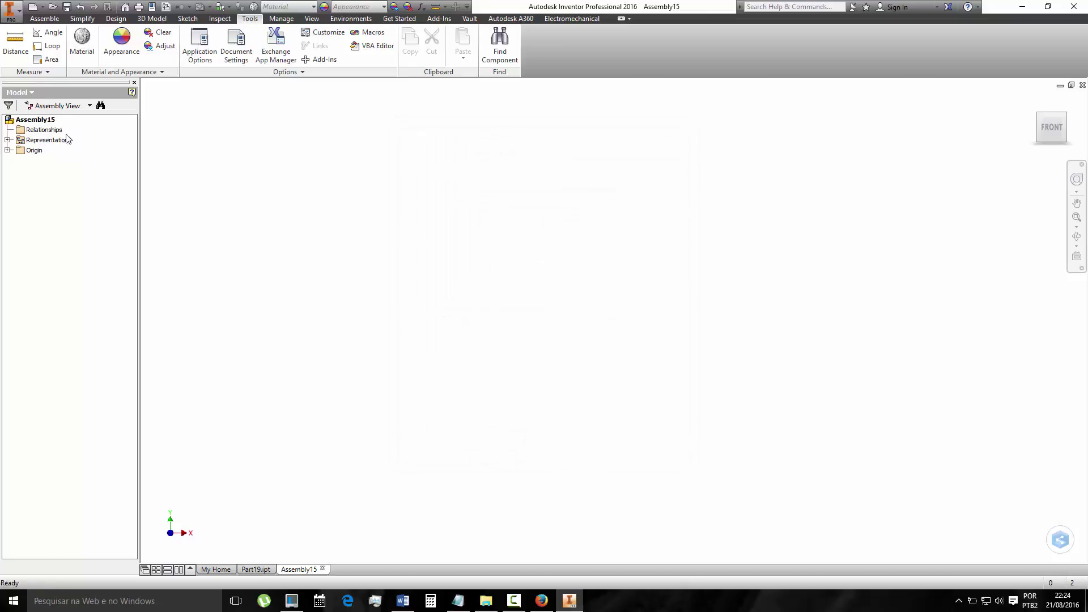
pyautogui.click(48, 19)
pyautogui.click(15, 41)
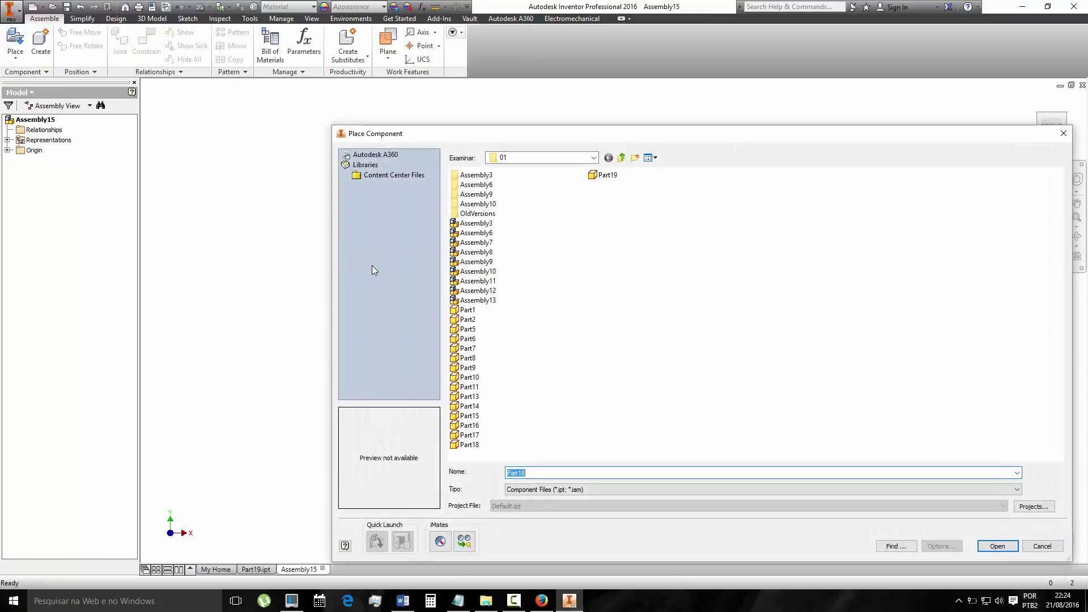
# - Place Part19 at the origin and set the visual style to Shaded with Edges
pyautogui.click(617, 176)
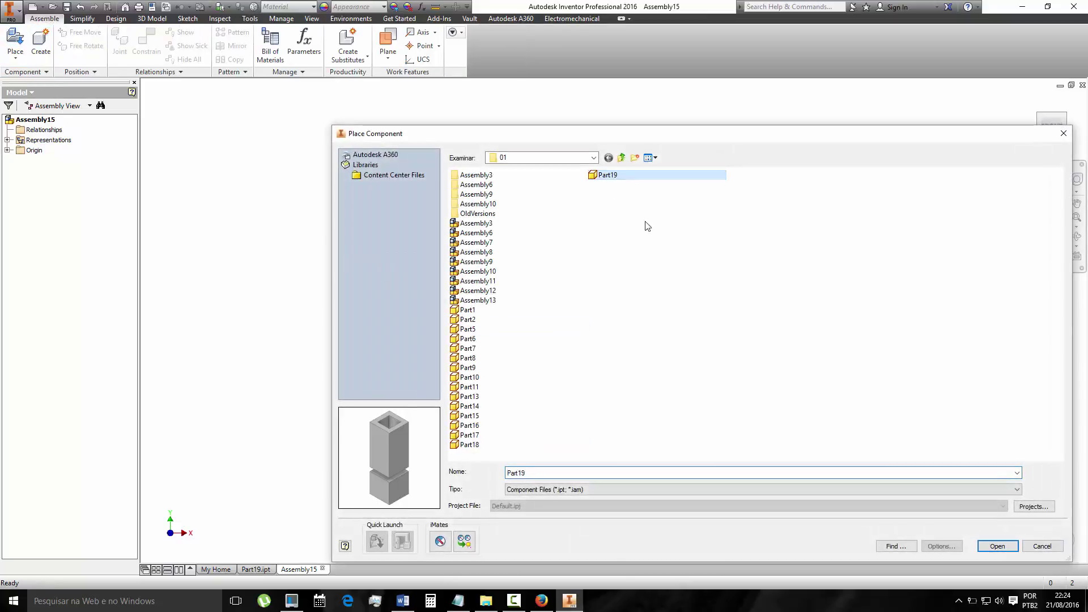
pyautogui.click(985, 543)
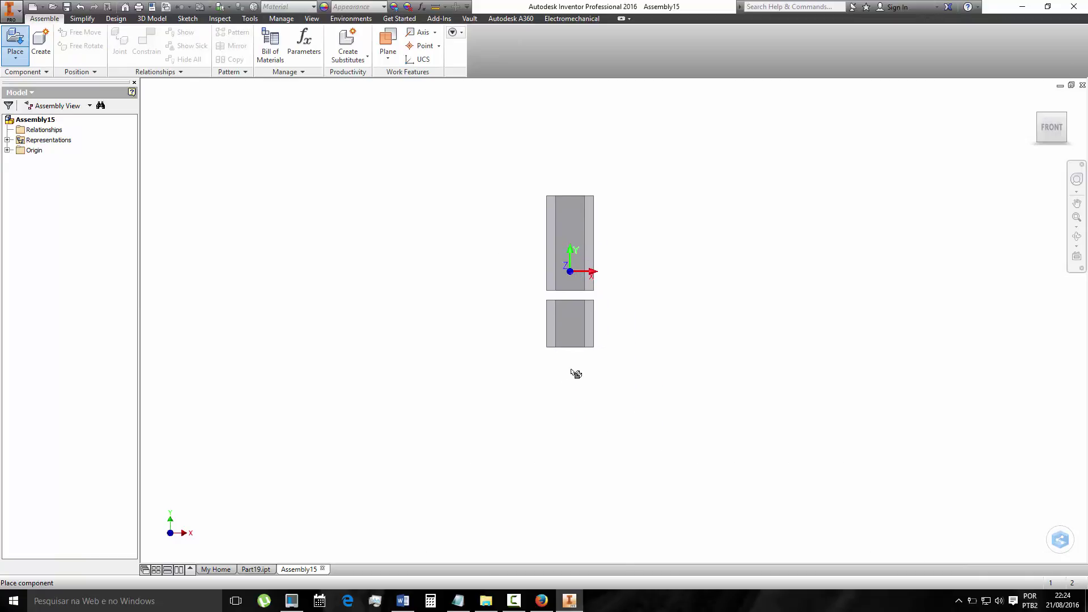
pyautogui.press('Escape')
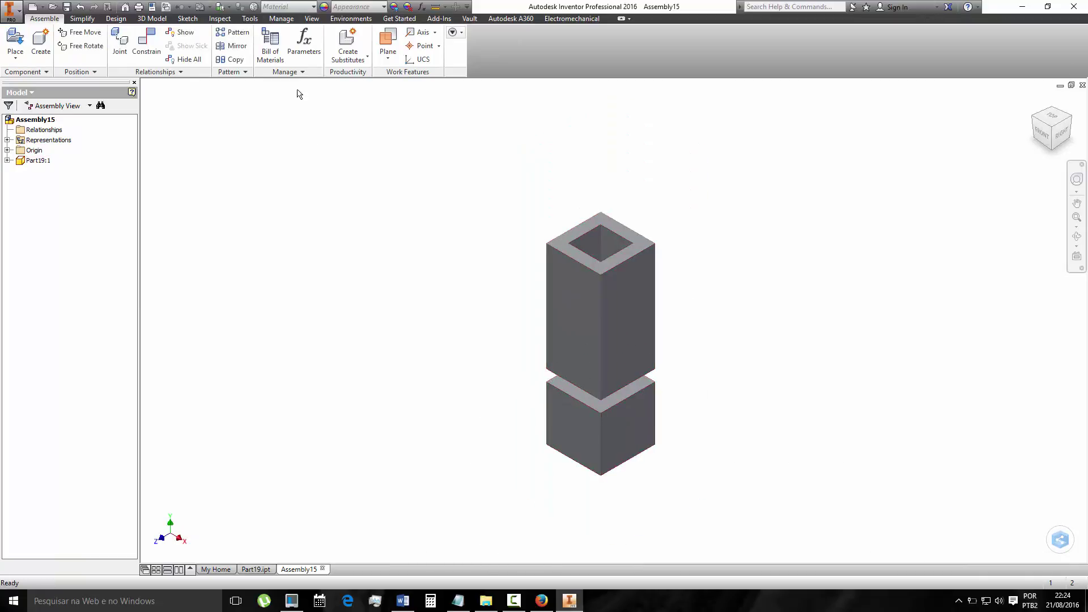
pyautogui.click(311, 18)
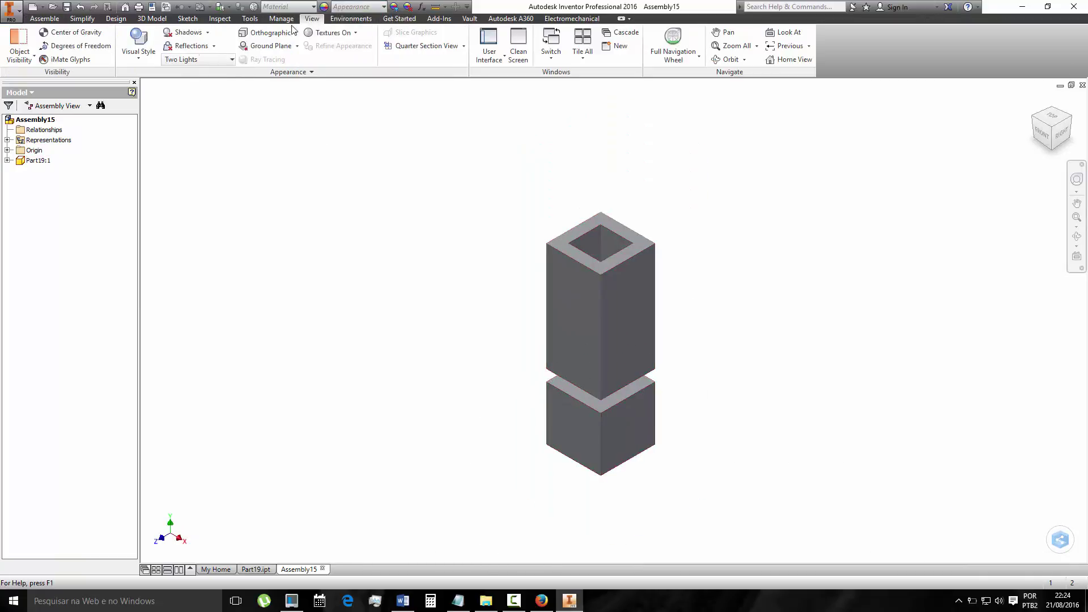
pyautogui.click(140, 51)
pyautogui.click(170, 122)
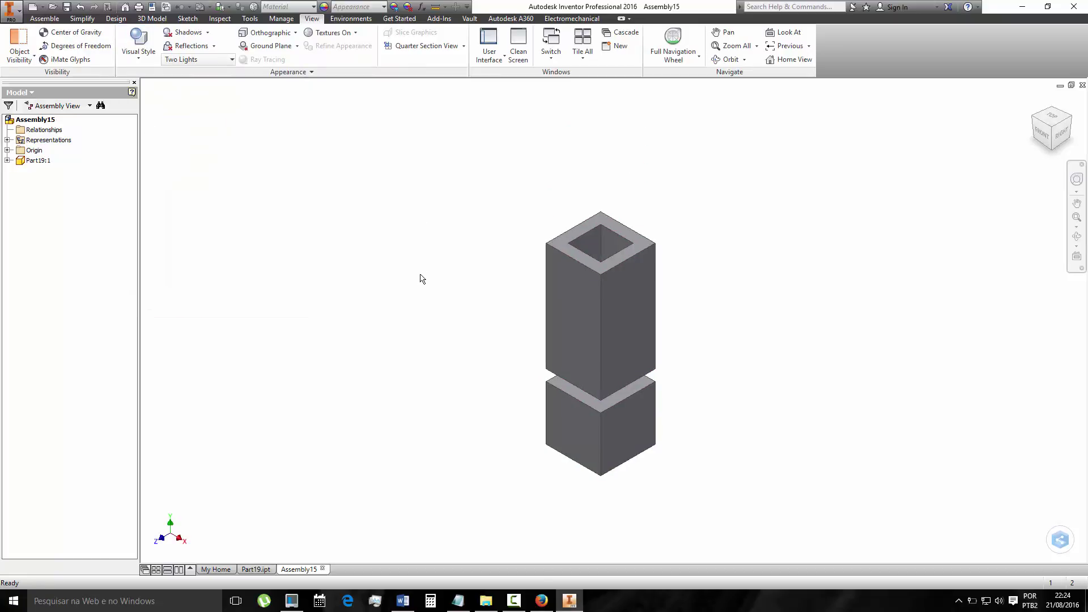
# - Convert the assembly to a weldment, accepting the ANSI standard settings
pyautogui.click(351, 18)
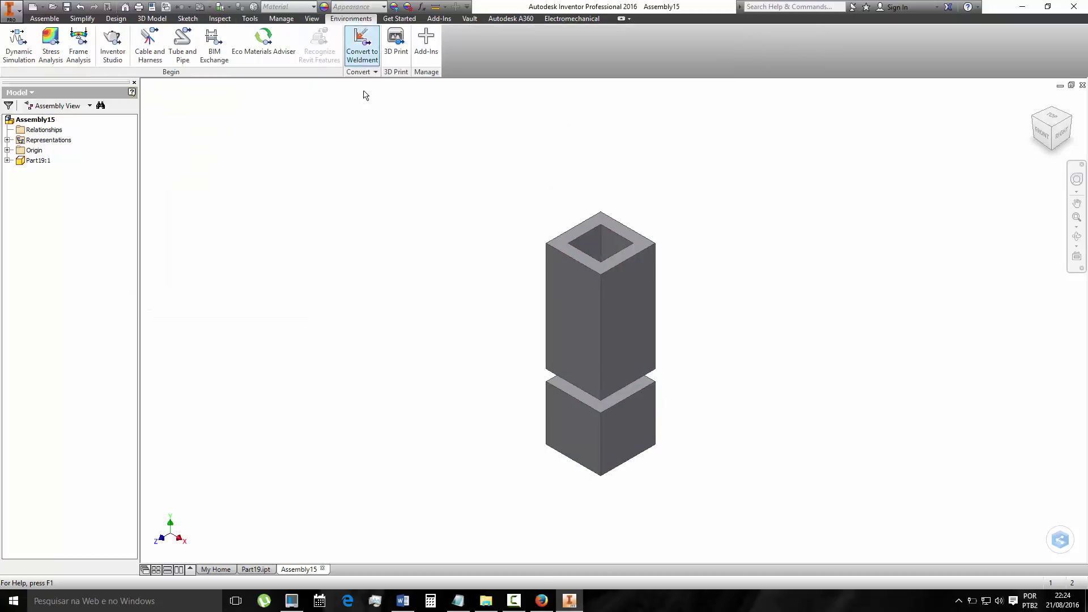
pyautogui.click(364, 46)
pyautogui.click(471, 324)
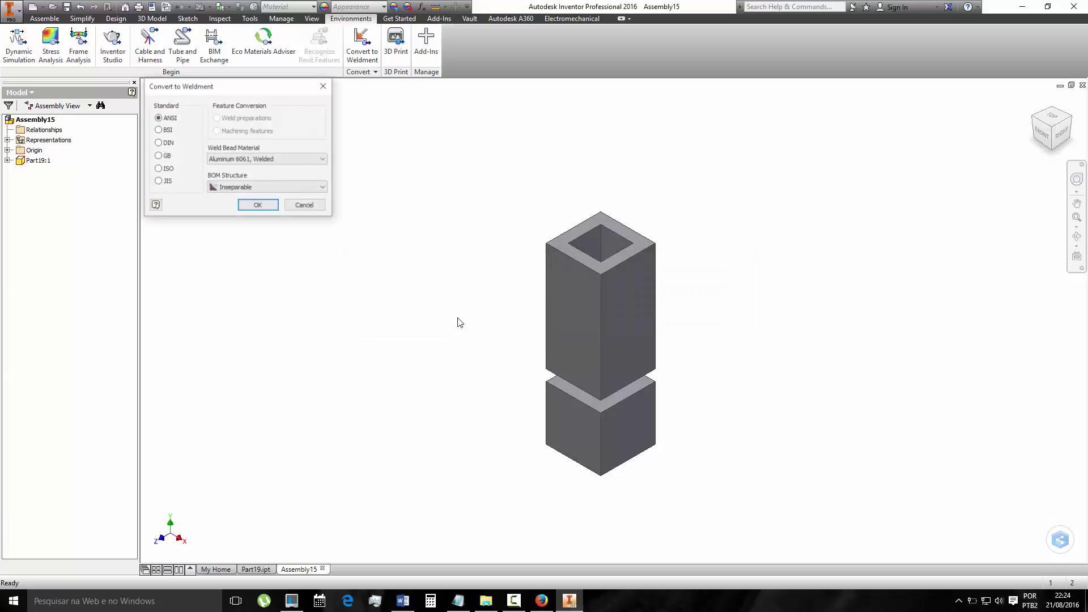
pyautogui.click(257, 207)
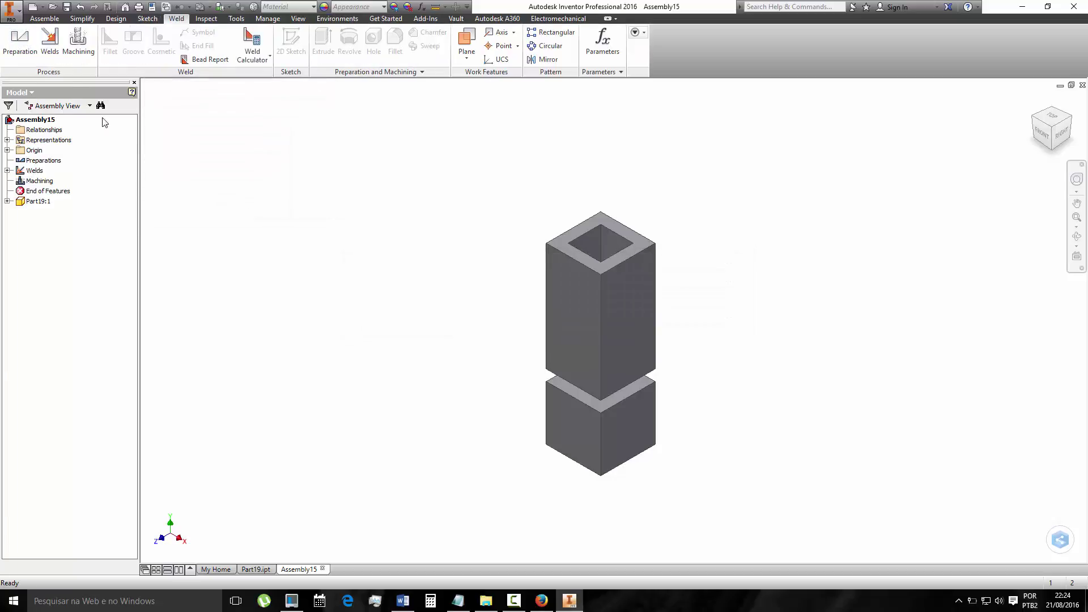
# - Add a 0,1 cm preparation chamfer to the upper tube's bottom edge
pyautogui.click(21, 46)
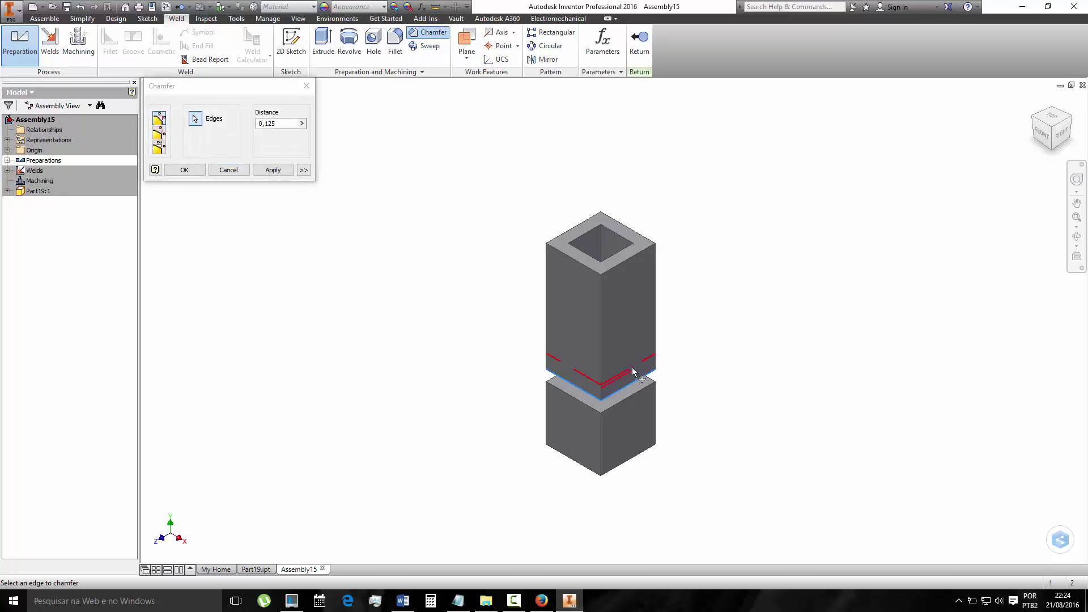
pyautogui.press('F4')
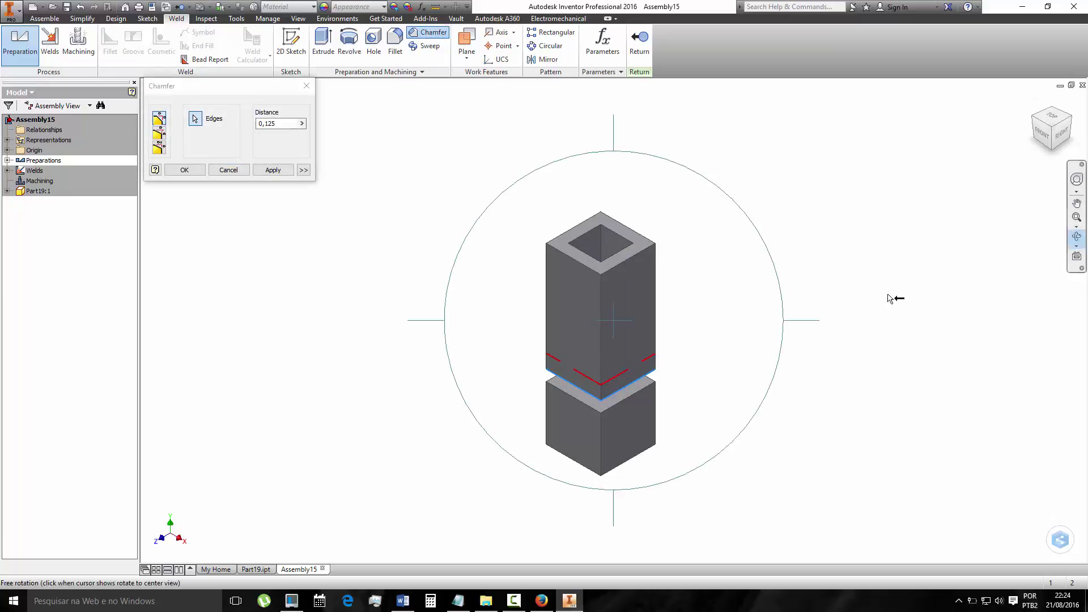
pyautogui.moveTo(894, 296)
pyautogui.mouseDown()
pyautogui.moveTo(612, 376)
pyautogui.moveTo(512, 385)
pyautogui.moveTo(510, 413)
pyautogui.mouseUp()
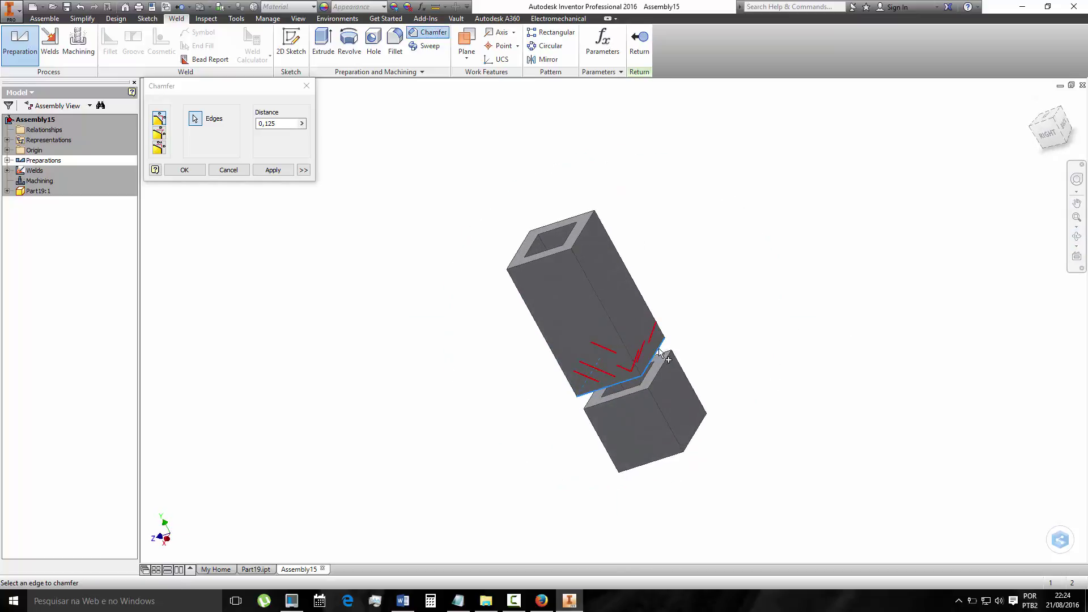
pyautogui.click(1082, 241)
pyautogui.moveTo(583, 318)
pyautogui.mouseDown()
pyautogui.moveTo(650, 277)
pyautogui.moveTo(738, 260)
pyautogui.mouseUp()
pyautogui.moveTo(516, 386); pyautogui.dragTo(736, 436)
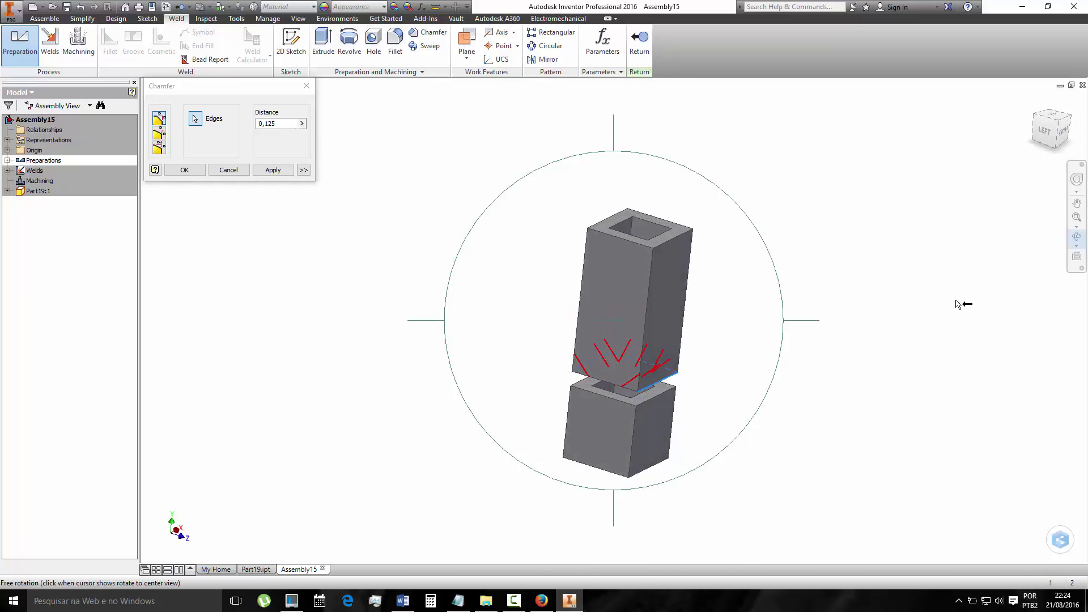
pyautogui.press('Escape')
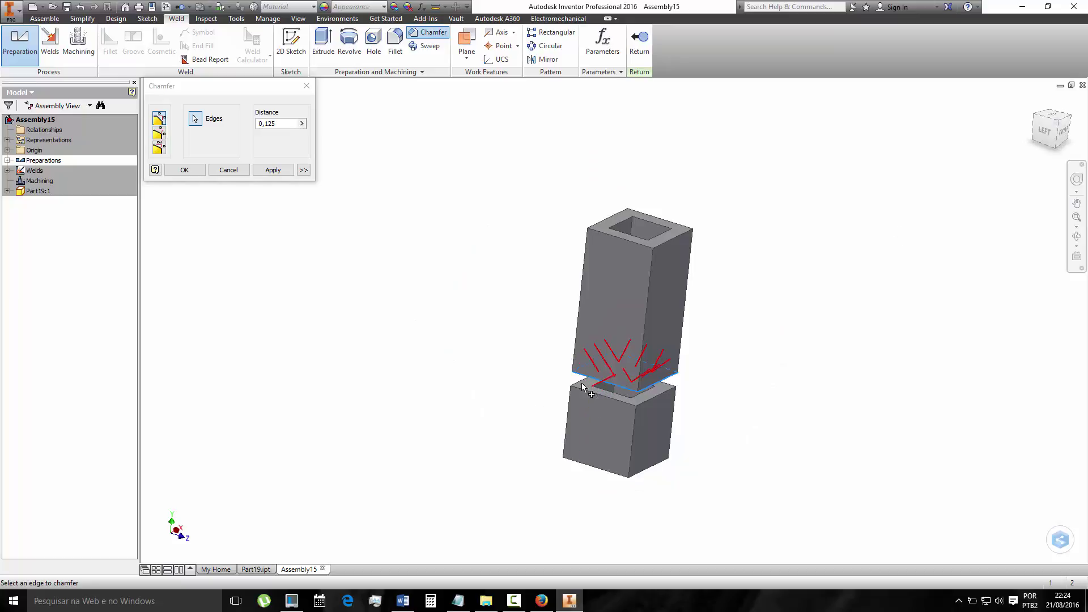
pyautogui.click(281, 125)
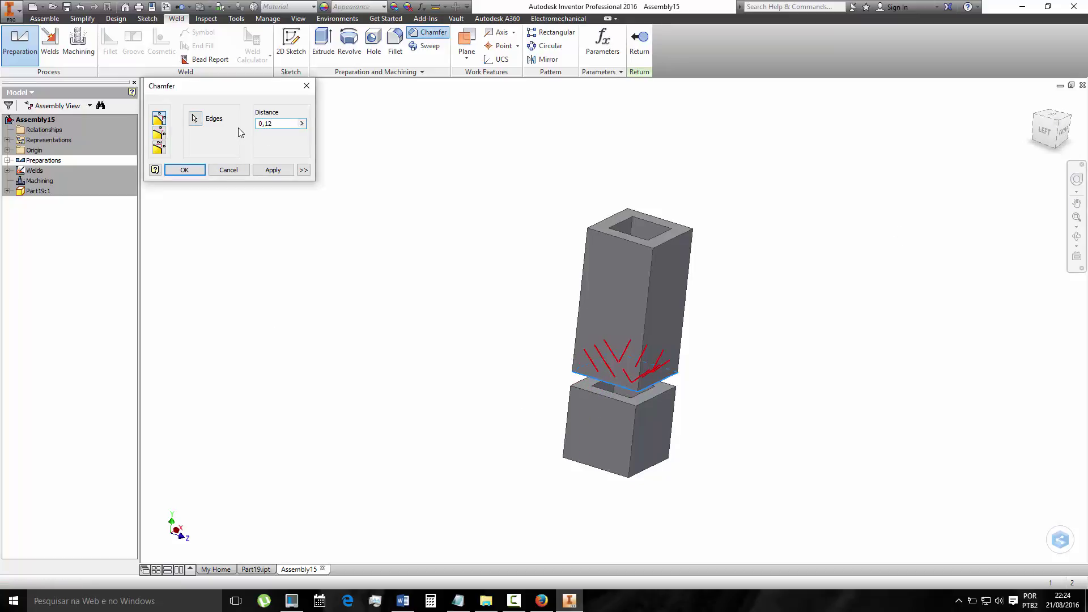
pyautogui.press('BackSpace')
pyautogui.click(187, 170)
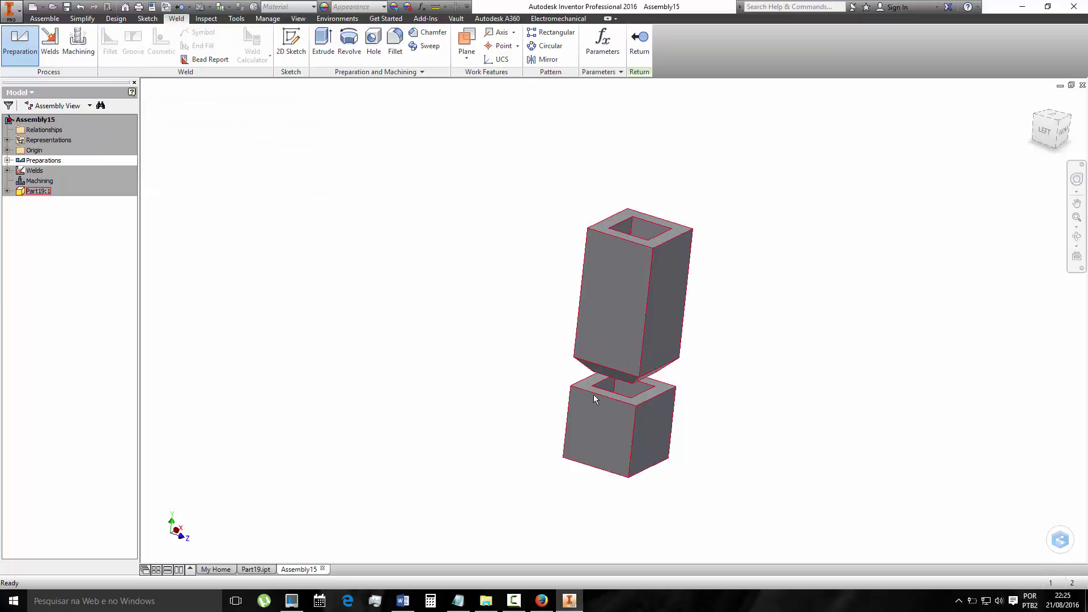
pyautogui.scroll(3, 618, 391)
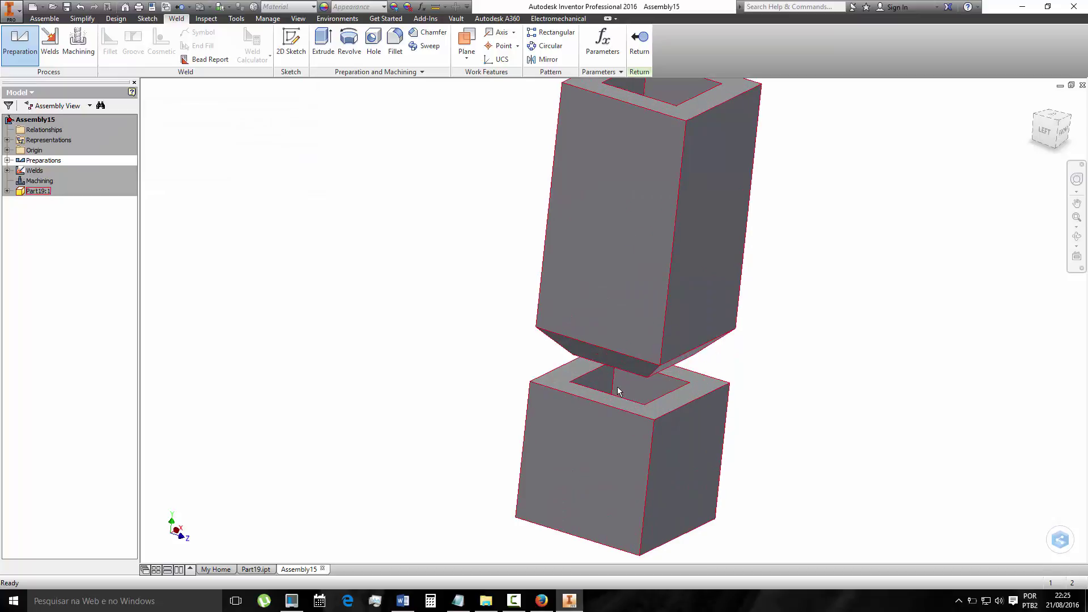
pyautogui.scroll(-2, 614, 387)
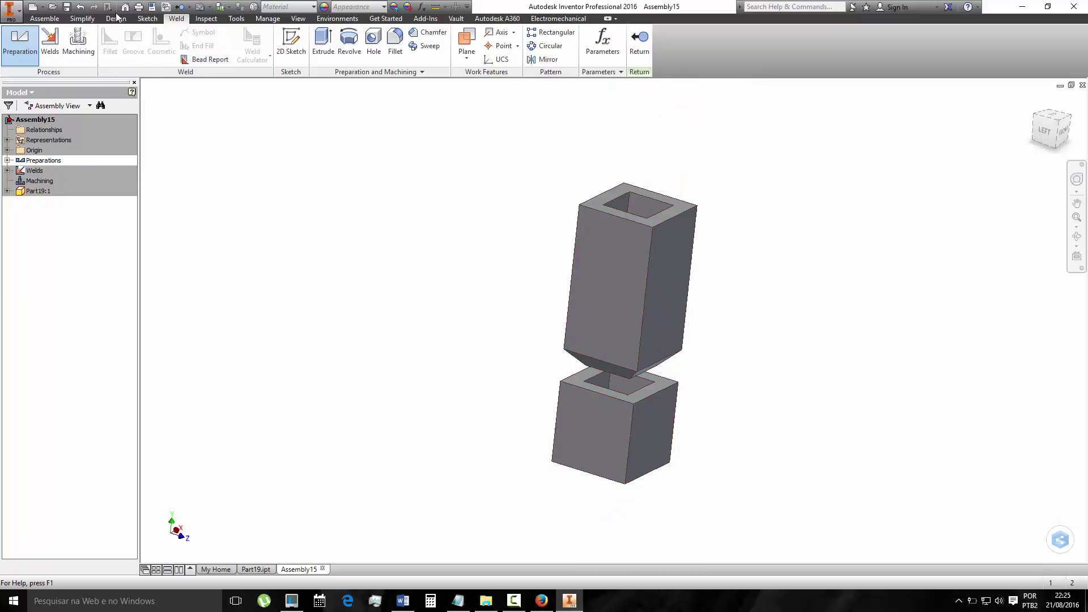
# - Start a groove weld using the lower tube's top face and the upper tube's two bevel faces
pyautogui.click(50, 41)
pyautogui.click(135, 50)
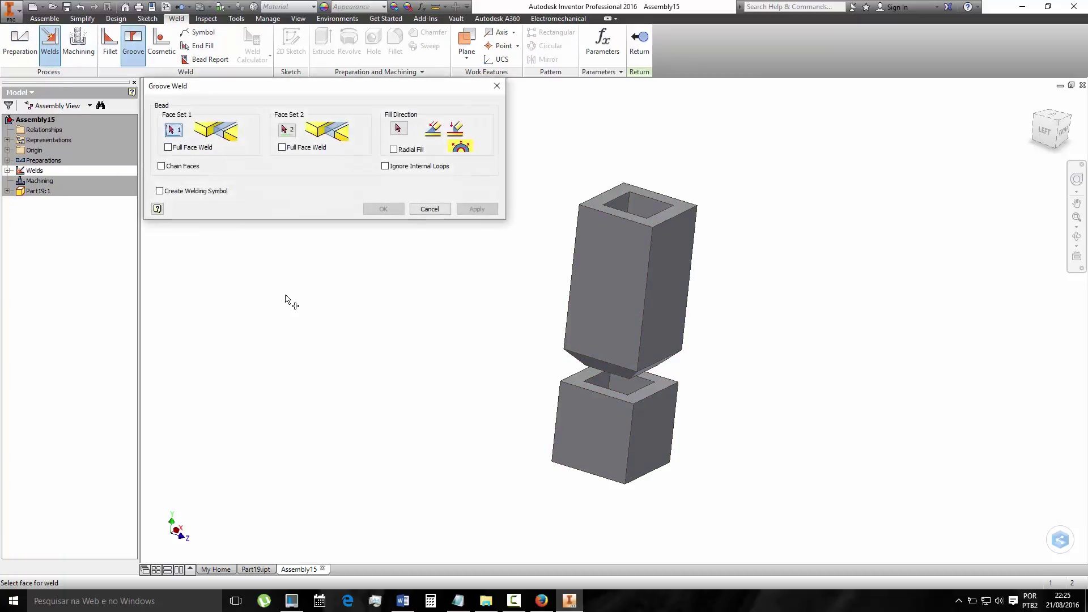
pyautogui.click(577, 381)
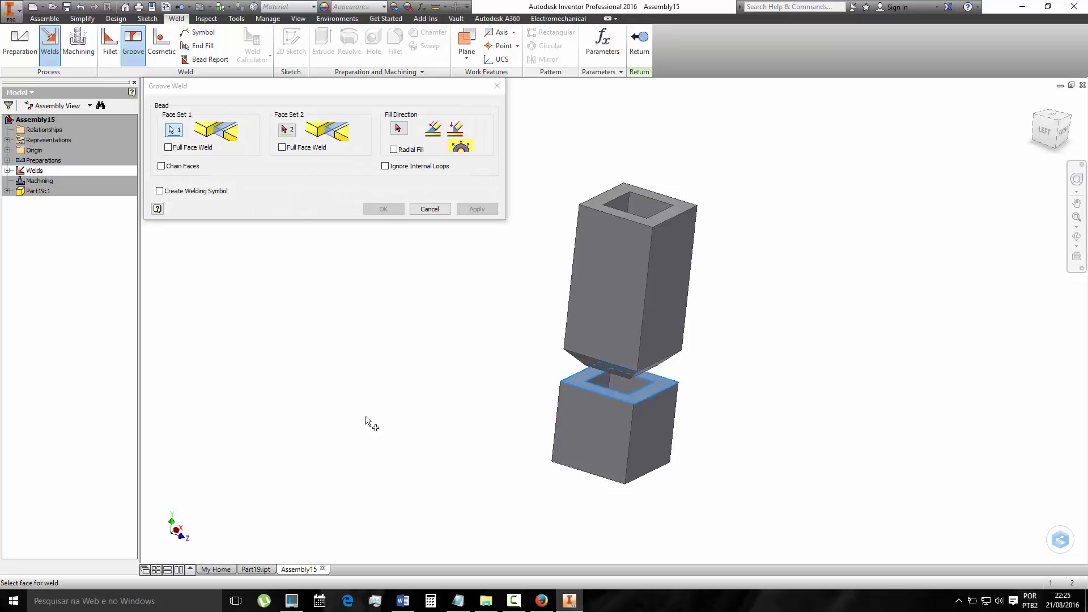
pyautogui.click(586, 365)
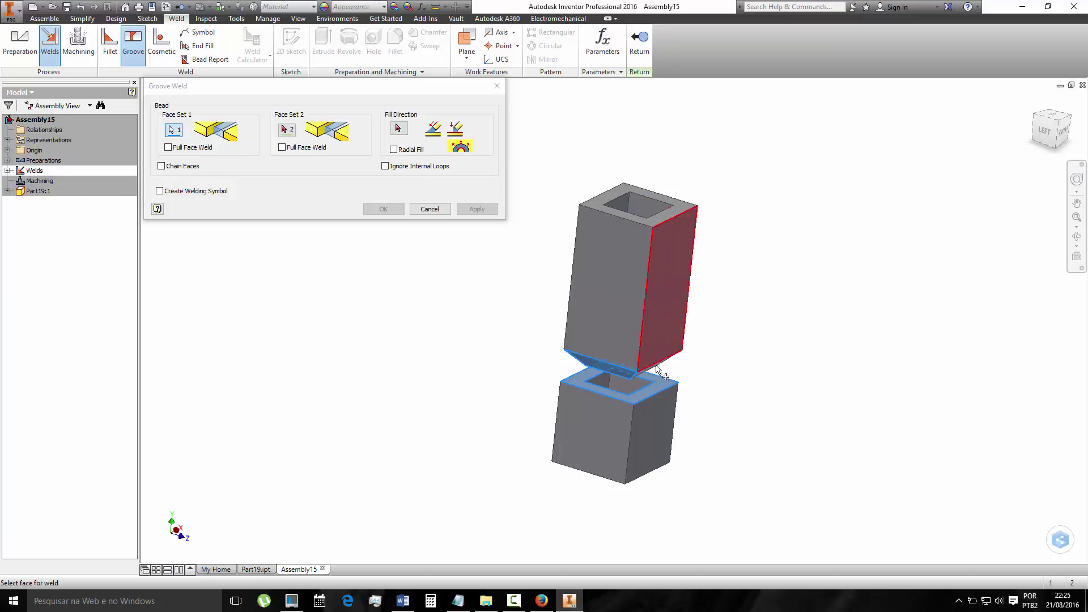
pyautogui.click(1077, 237)
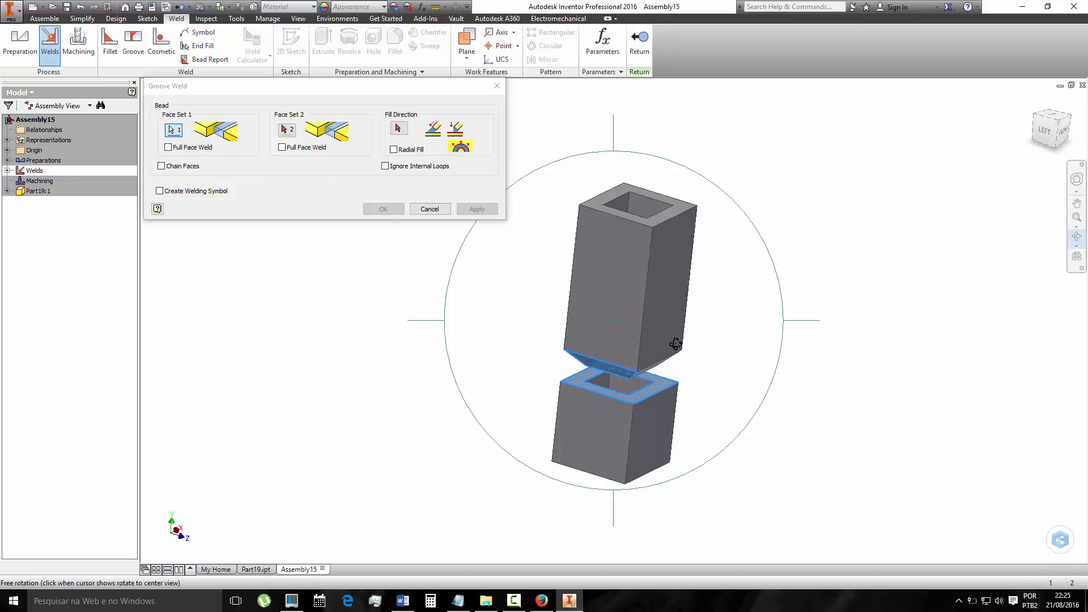
pyautogui.moveTo(676, 344)
pyautogui.mouseDown()
pyautogui.moveTo(588, 296)
pyautogui.moveTo(610, 331)
pyautogui.mouseUp()
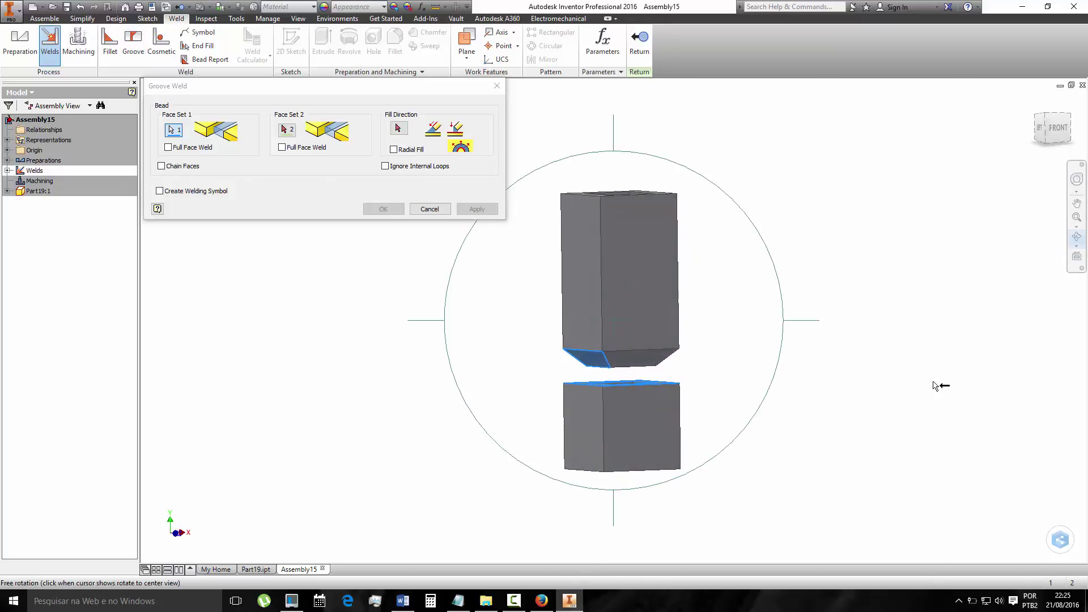
pyautogui.press('Escape')
pyautogui.click(642, 355)
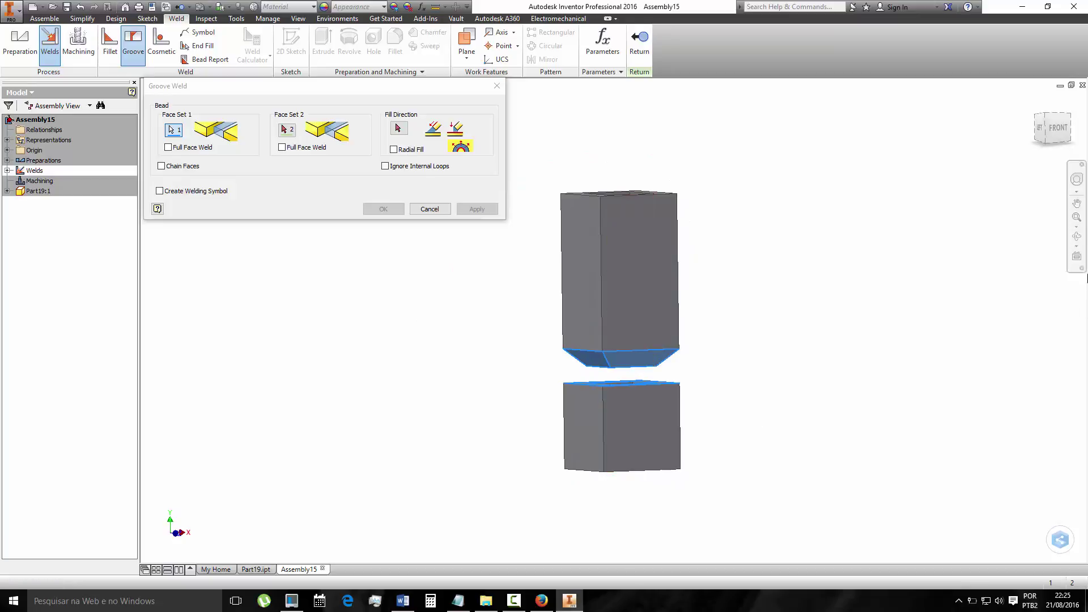
# - Reorient the view and pick the edge that sets the weld fill direction
pyautogui.click(1076, 237)
pyautogui.moveTo(613, 318)
pyautogui.mouseDown()
pyautogui.moveTo(510, 405)
pyautogui.moveTo(533, 413)
pyautogui.mouseUp()
pyautogui.press('Escape')
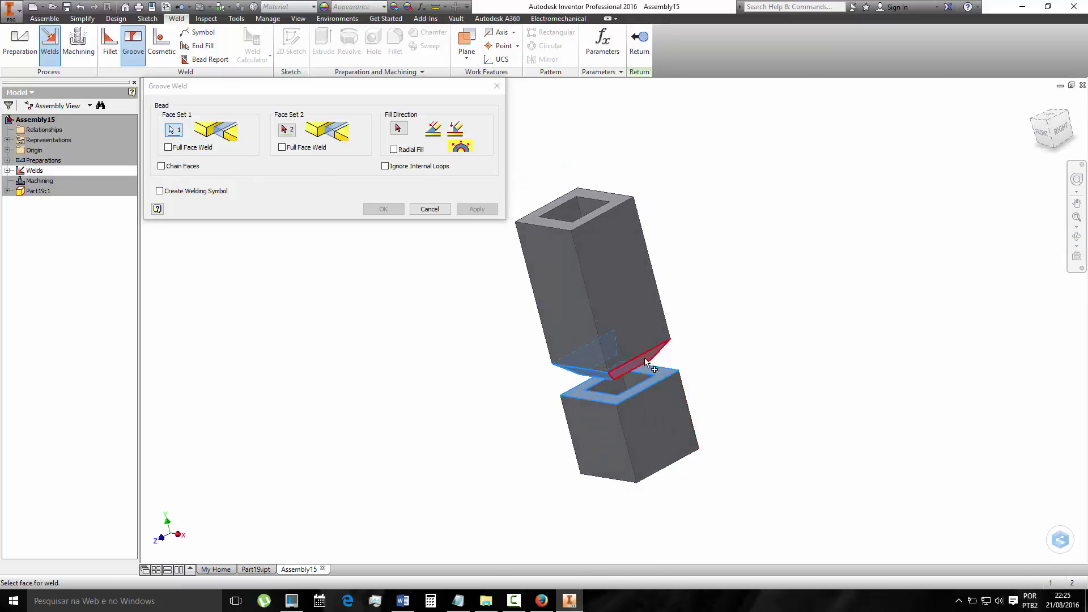
pyautogui.click(1077, 236)
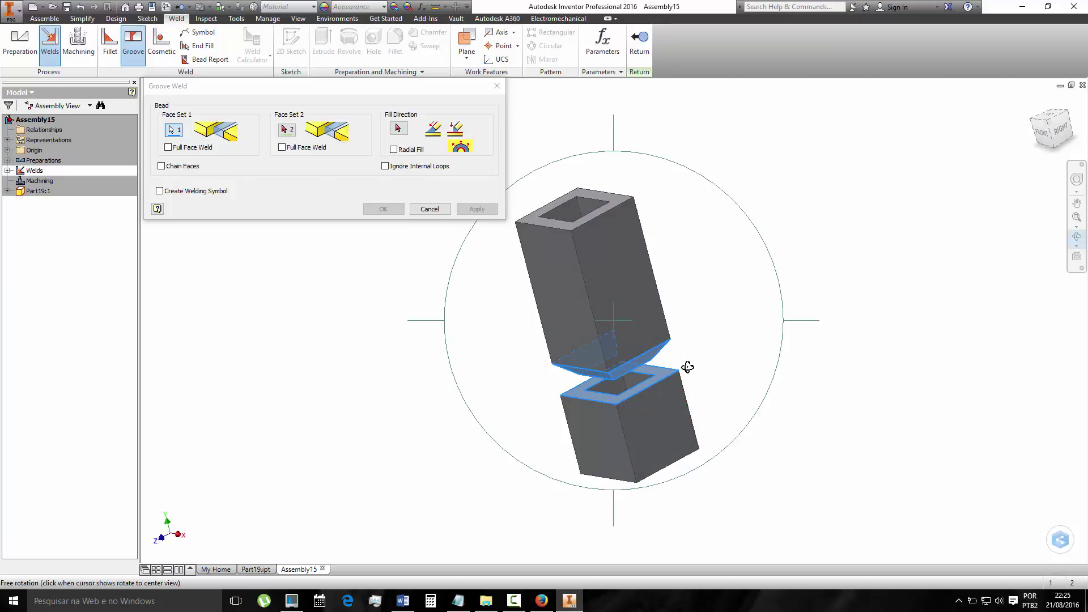
pyautogui.moveTo(688, 364)
pyautogui.mouseDown()
pyautogui.moveTo(566, 389)
pyautogui.moveTo(597, 430)
pyautogui.moveTo(623, 428)
pyautogui.moveTo(637, 393)
pyautogui.moveTo(578, 377)
pyautogui.moveTo(517, 403)
pyautogui.moveTo(517, 434)
pyautogui.mouseUp()
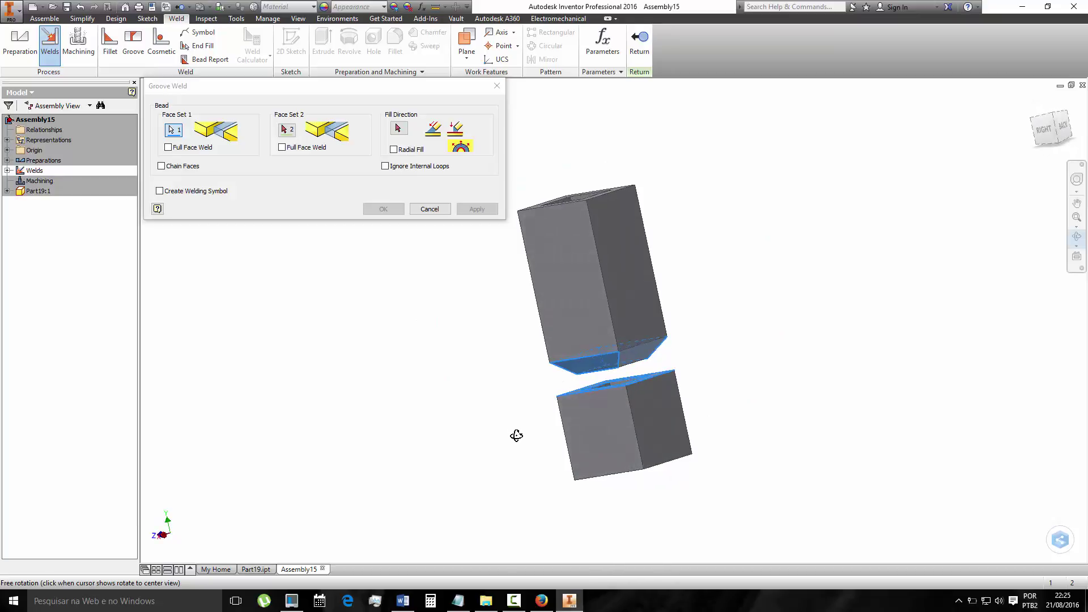
pyautogui.press('Escape')
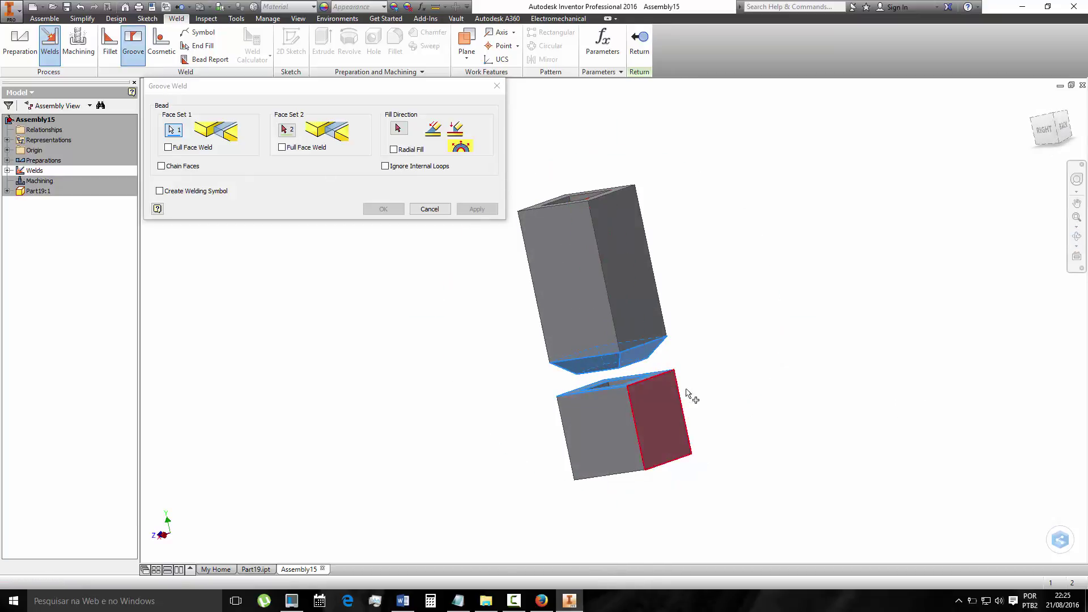
pyautogui.click(1076, 236)
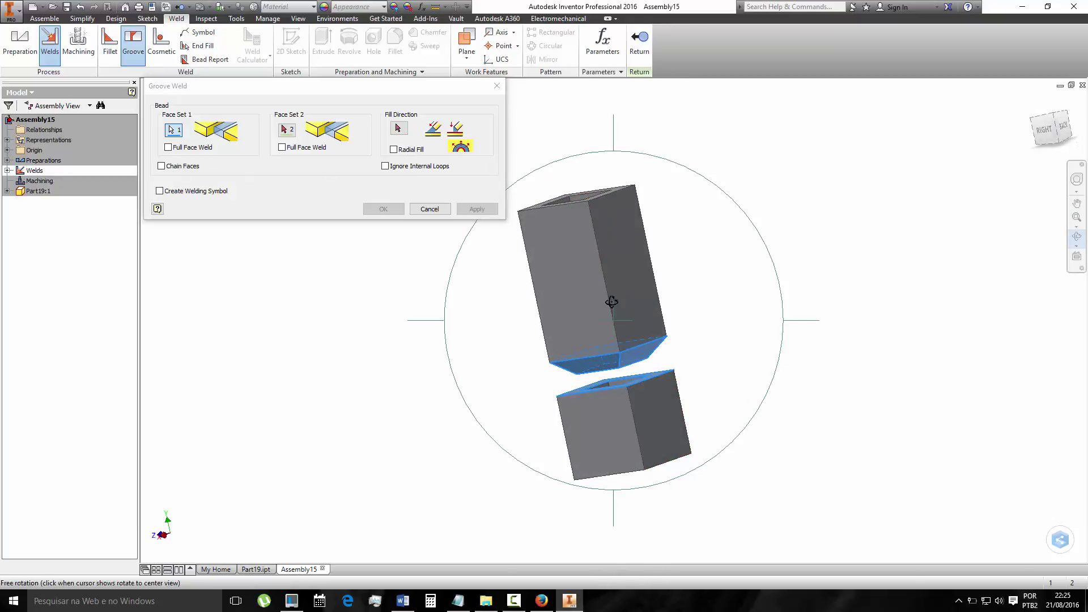
pyautogui.moveTo(612, 362)
pyautogui.mouseDown()
pyautogui.moveTo(622, 389)
pyautogui.moveTo(651, 312)
pyautogui.mouseUp()
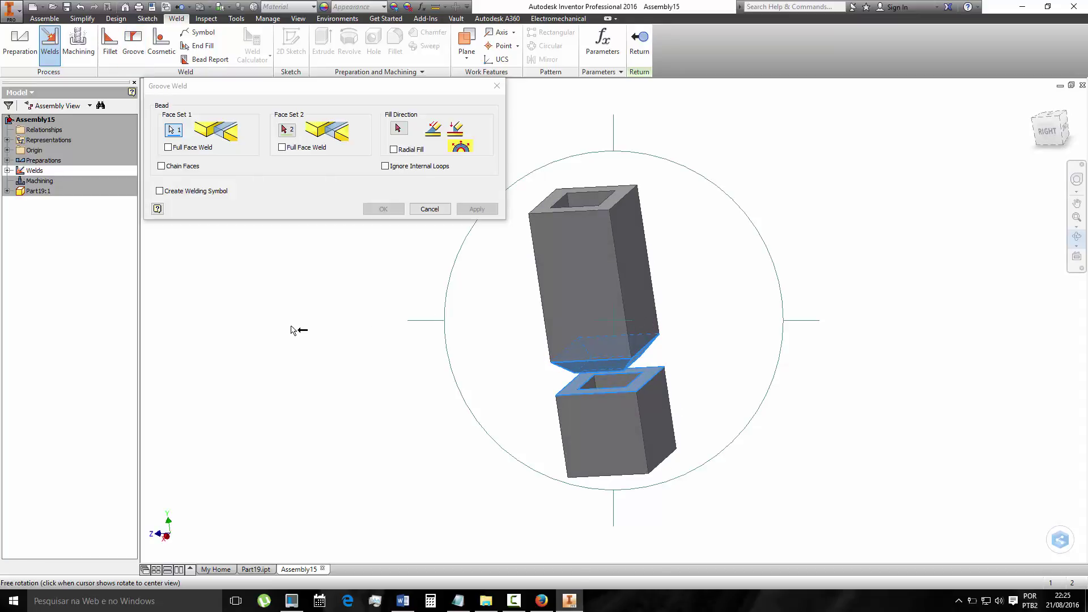
pyautogui.press('Escape')
pyautogui.click(399, 130)
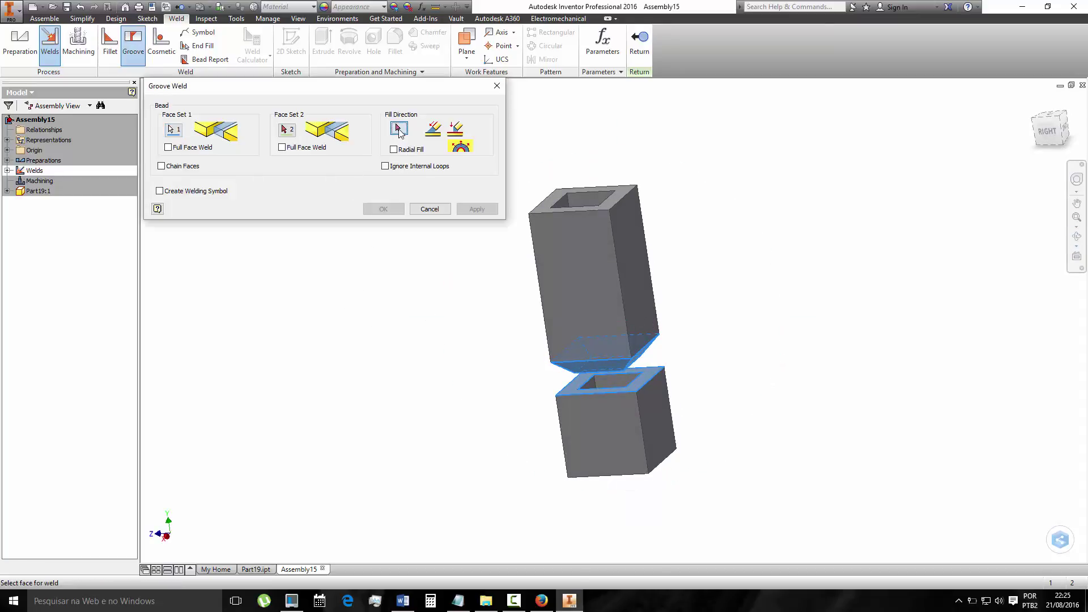
pyautogui.click(589, 378)
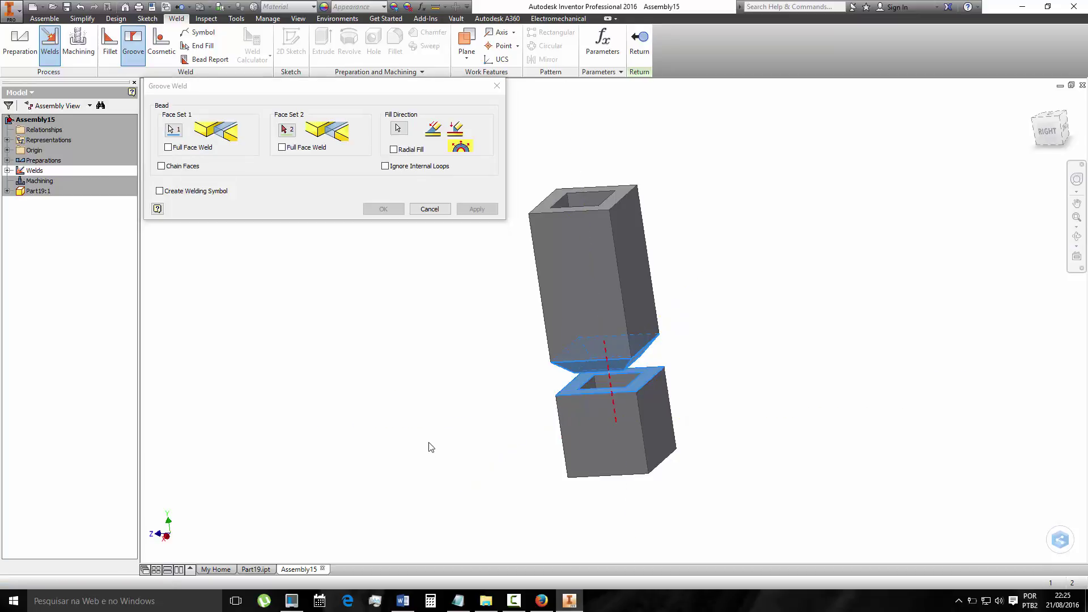
# - Select the lower tube's two side faces and front face as Face Set 2
pyautogui.click(287, 132)
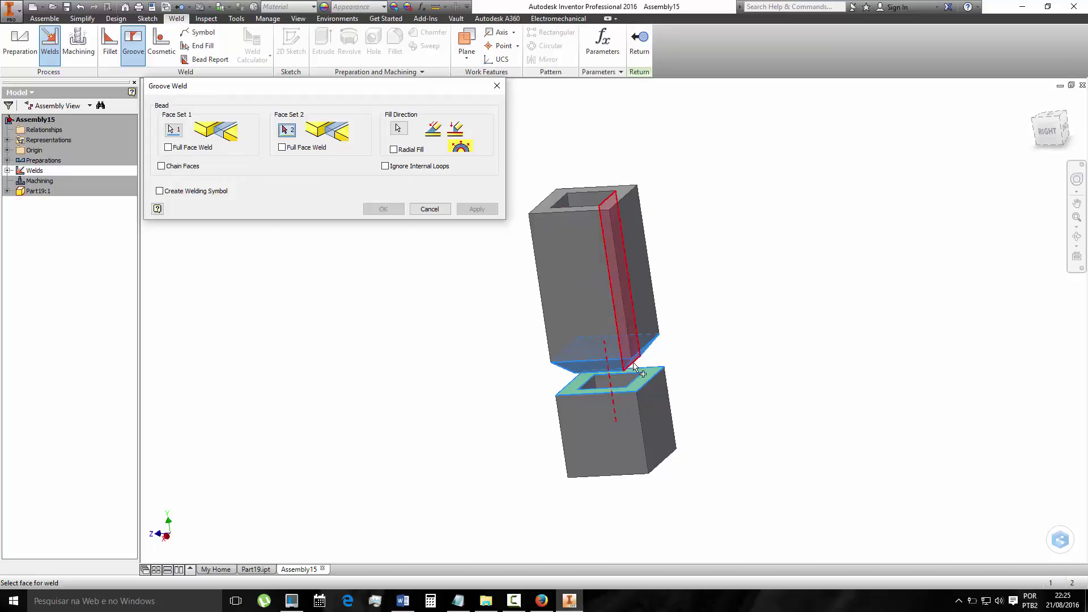
pyautogui.click(1077, 236)
pyautogui.moveTo(646, 400)
pyautogui.mouseDown()
pyautogui.moveTo(550, 353)
pyautogui.moveTo(544, 365)
pyautogui.moveTo(564, 380)
pyautogui.mouseUp()
pyautogui.press('Escape')
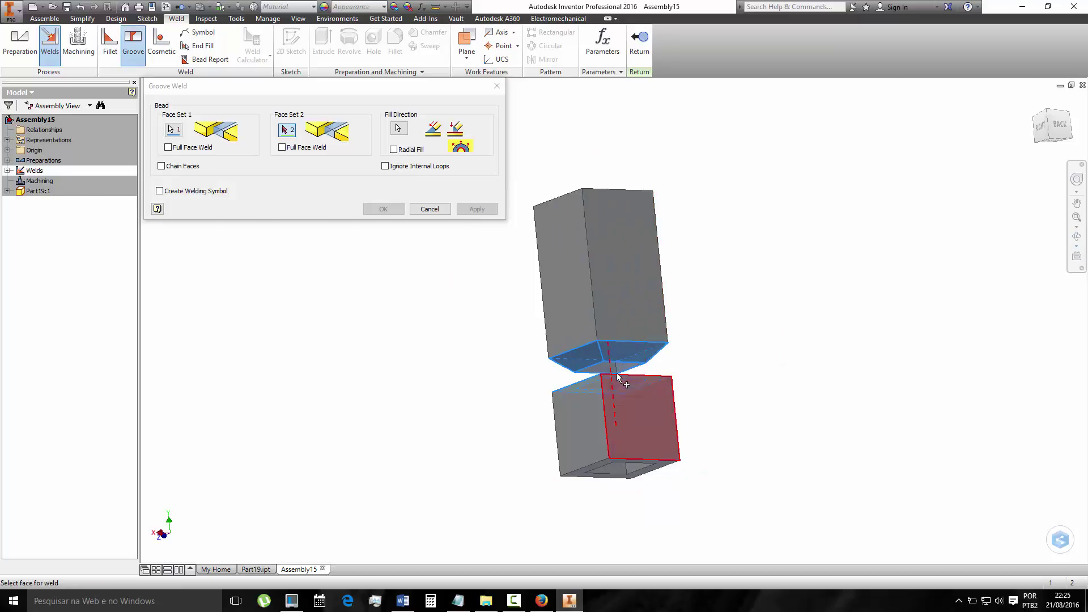
pyautogui.click(639, 407)
pyautogui.click(581, 431)
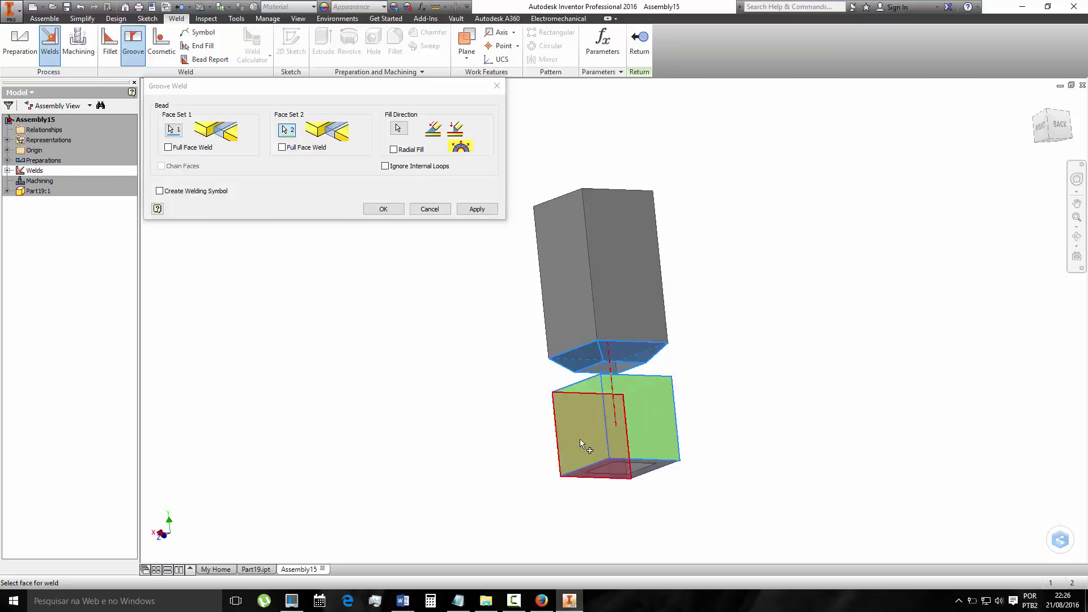
pyautogui.click(1077, 238)
pyautogui.moveTo(542, 422)
pyautogui.mouseDown()
pyautogui.moveTo(805, 438)
pyautogui.moveTo(707, 428)
pyautogui.mouseUp()
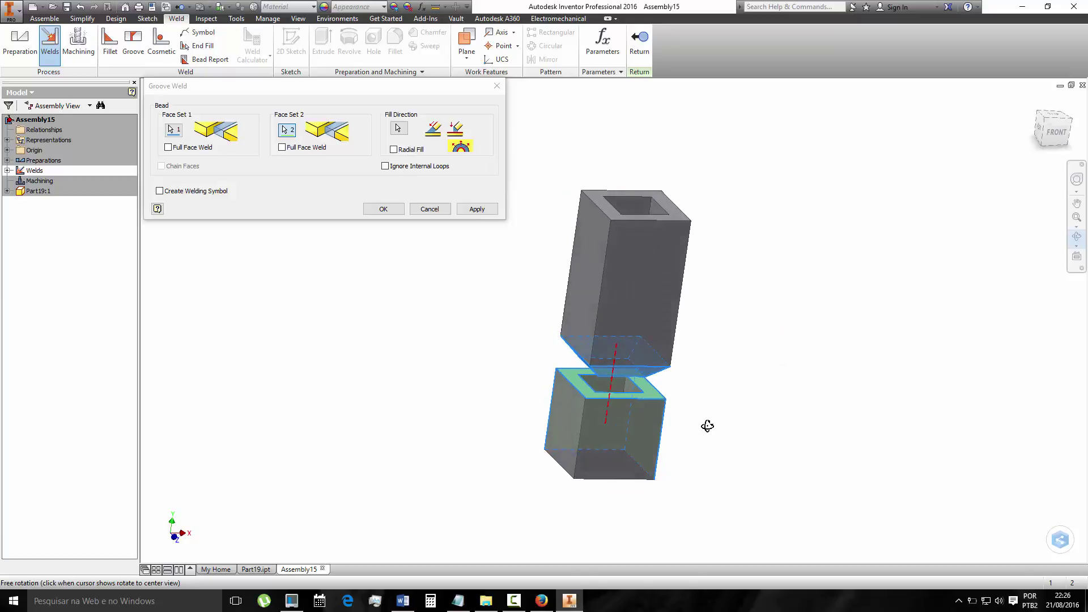
pyautogui.press('Escape')
pyautogui.click(640, 422)
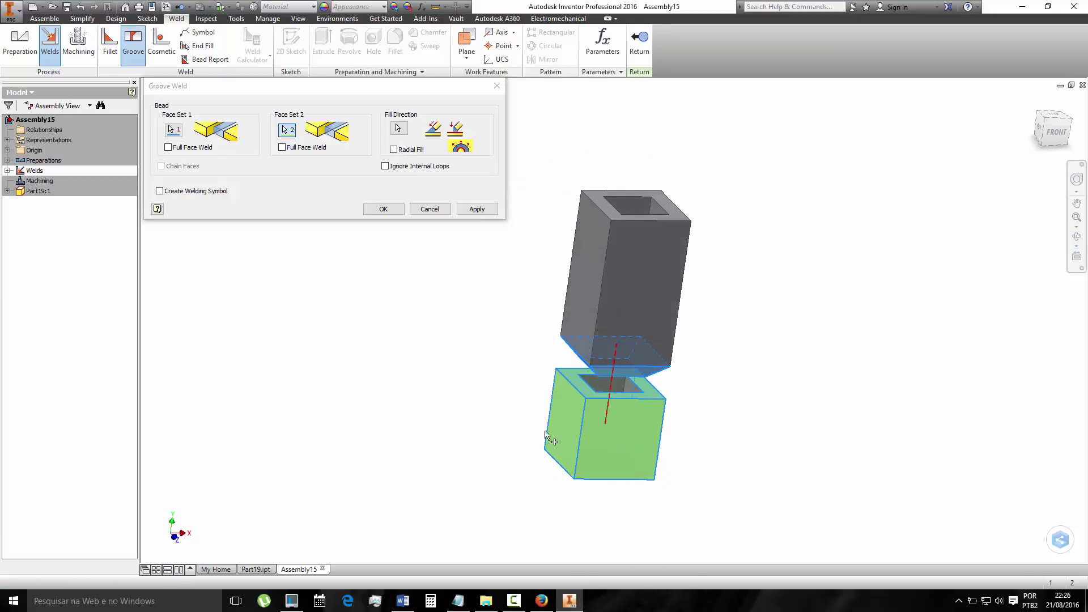
# - Try creating the groove weld, then abandon the failed attempt
pyautogui.click(383, 209)
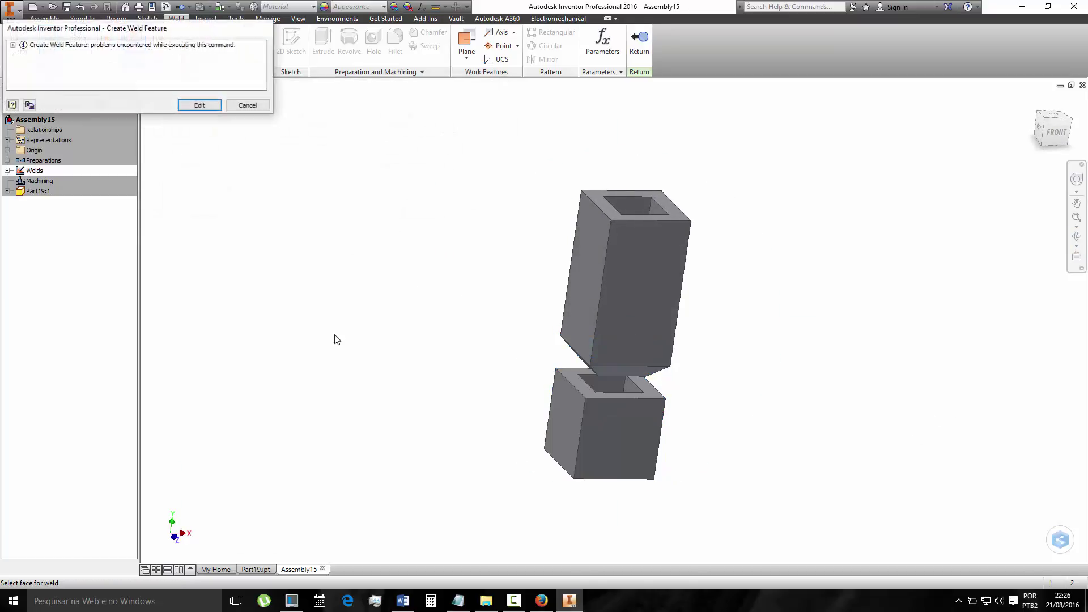
pyautogui.click(199, 105)
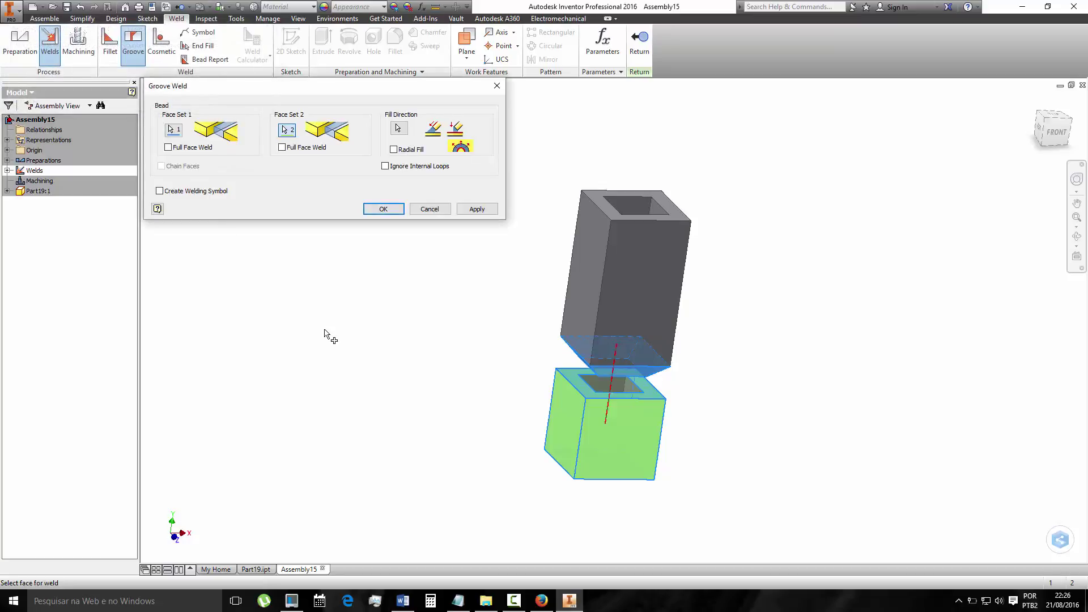
pyautogui.press('Escape')
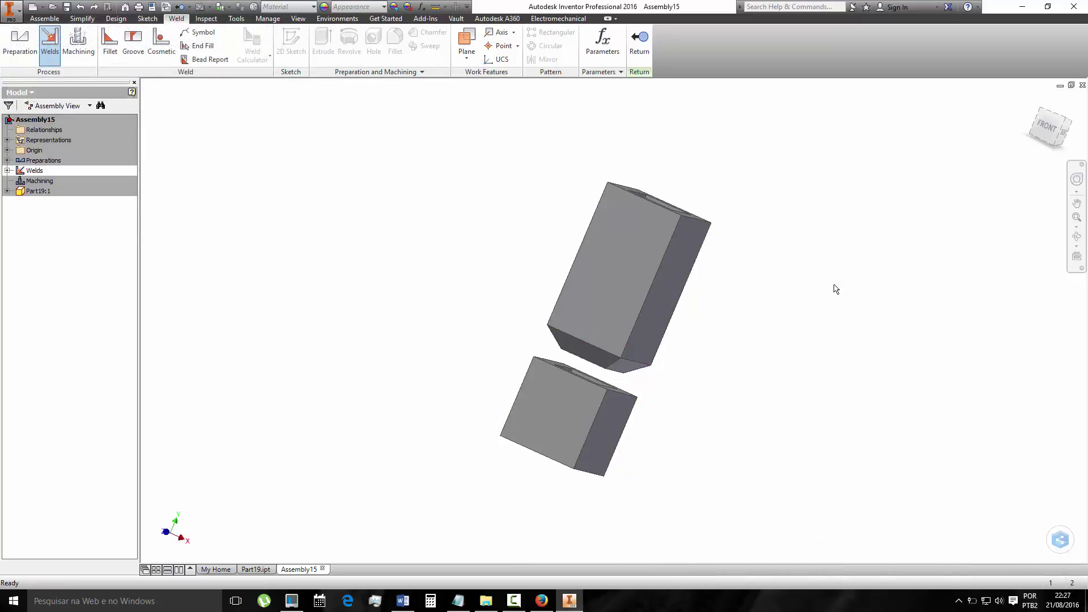
pyautogui.click(1078, 240)
pyautogui.moveTo(675, 287)
pyautogui.mouseDown()
pyautogui.moveTo(576, 291)
pyautogui.moveTo(602, 285)
pyautogui.mouseUp()
pyautogui.press('Escape')
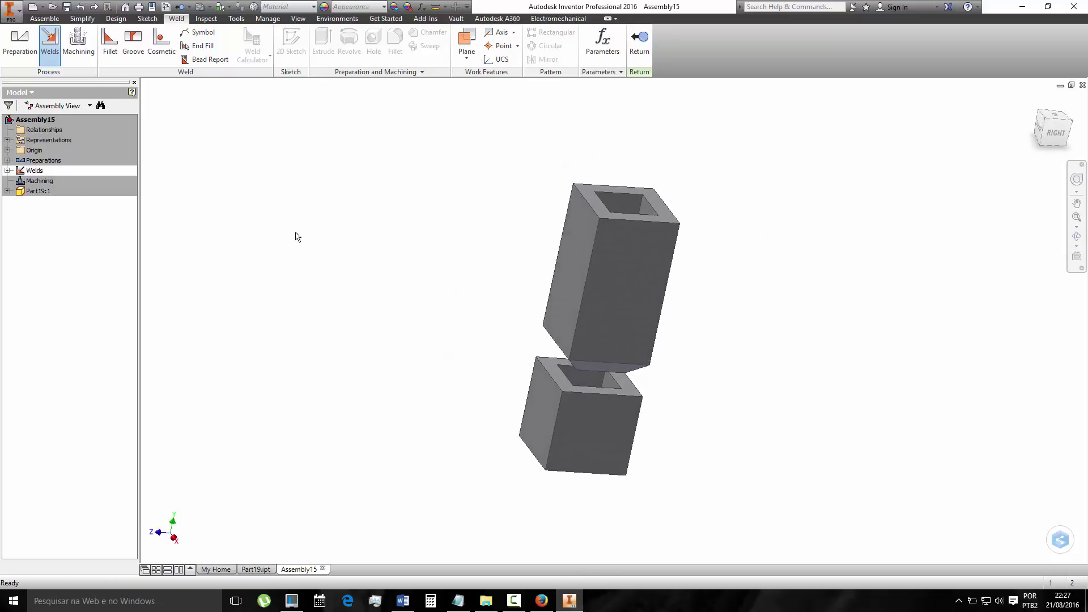
# - Begin a new groove weld with the lower tube's top face and the upper tube's bottom faces
pyautogui.click(133, 41)
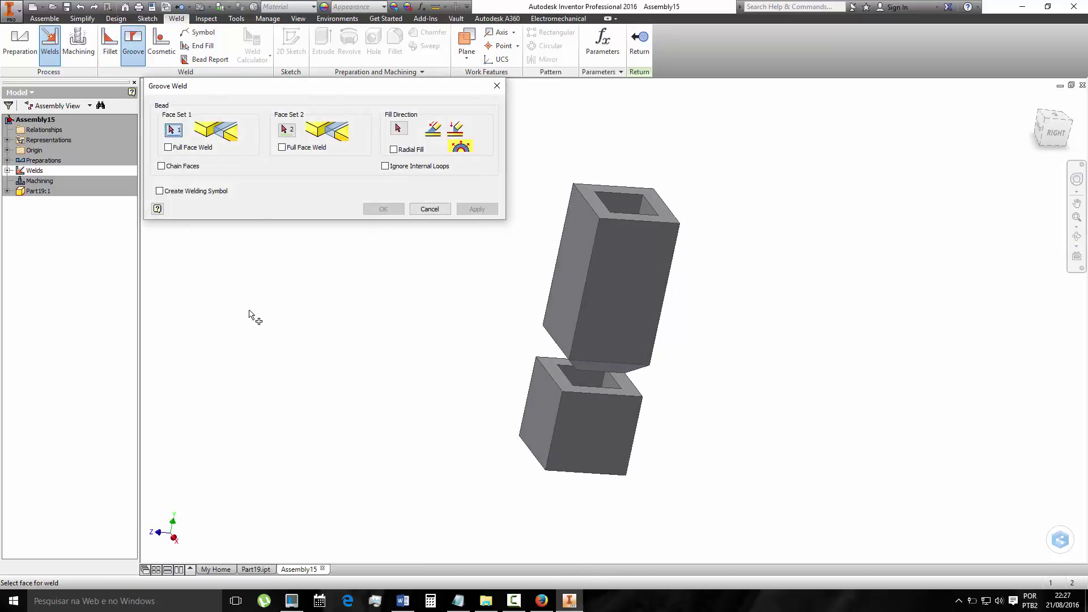
pyautogui.click(556, 376)
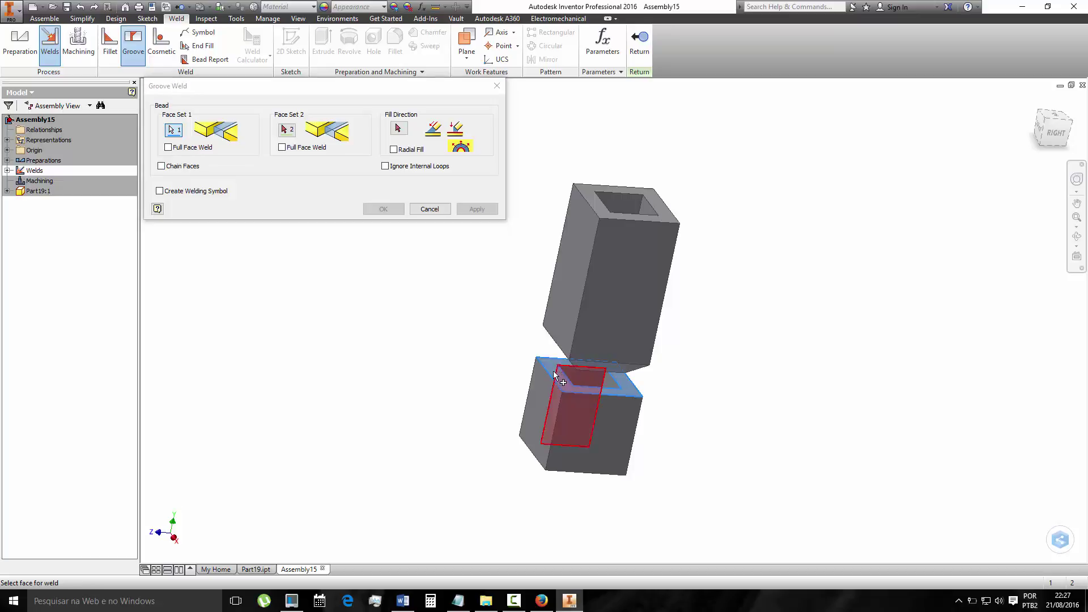
pyautogui.click(635, 372)
pyautogui.click(1076, 236)
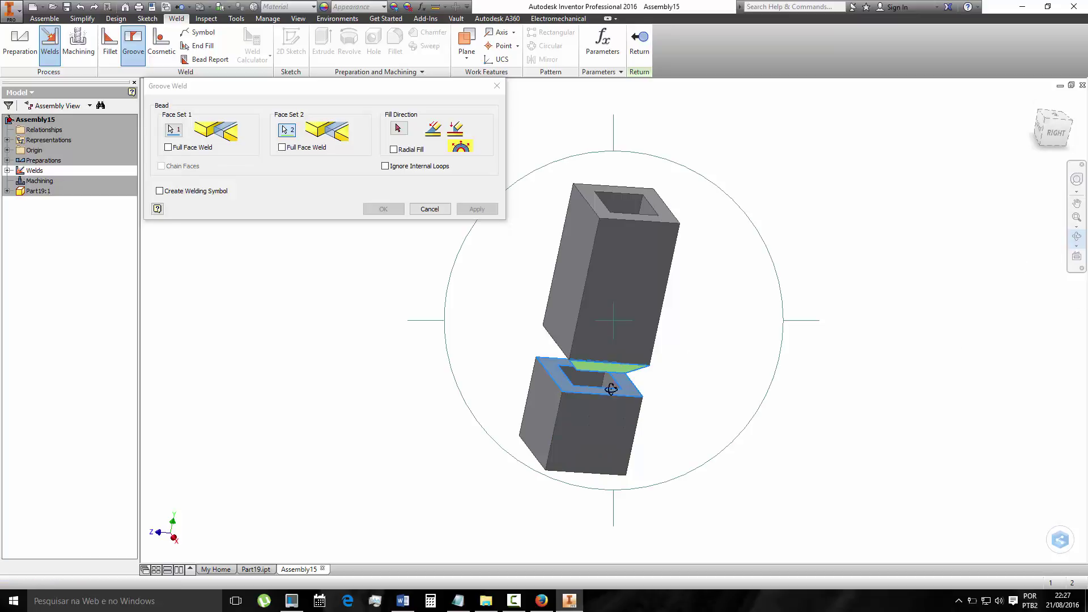
pyautogui.moveTo(567, 295)
pyautogui.mouseDown()
pyautogui.moveTo(513, 336)
pyautogui.moveTo(425, 311)
pyautogui.mouseUp()
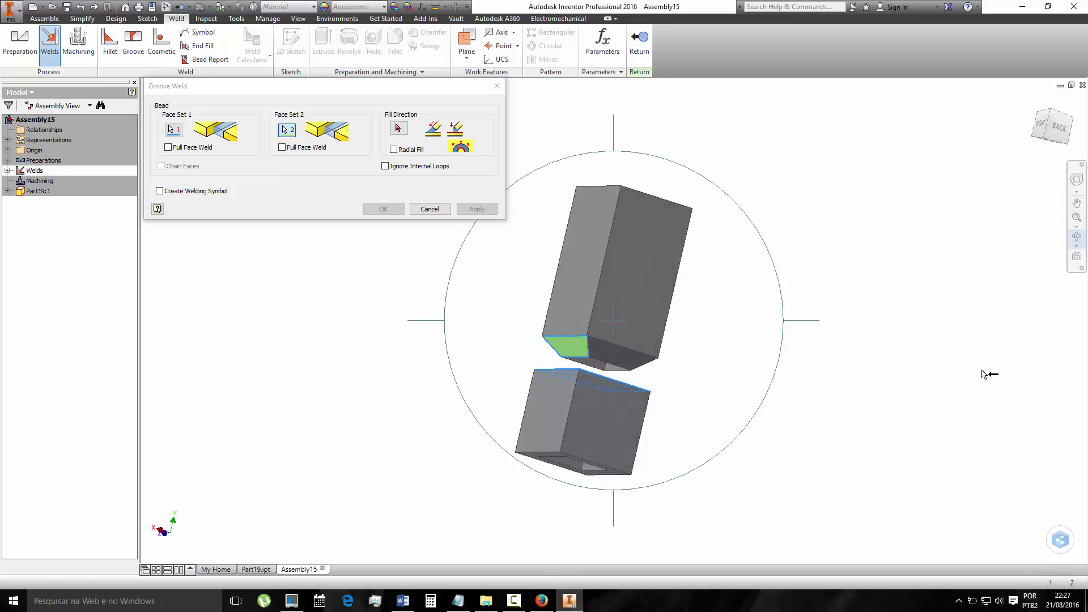
pyautogui.press('Escape')
pyautogui.click(635, 362)
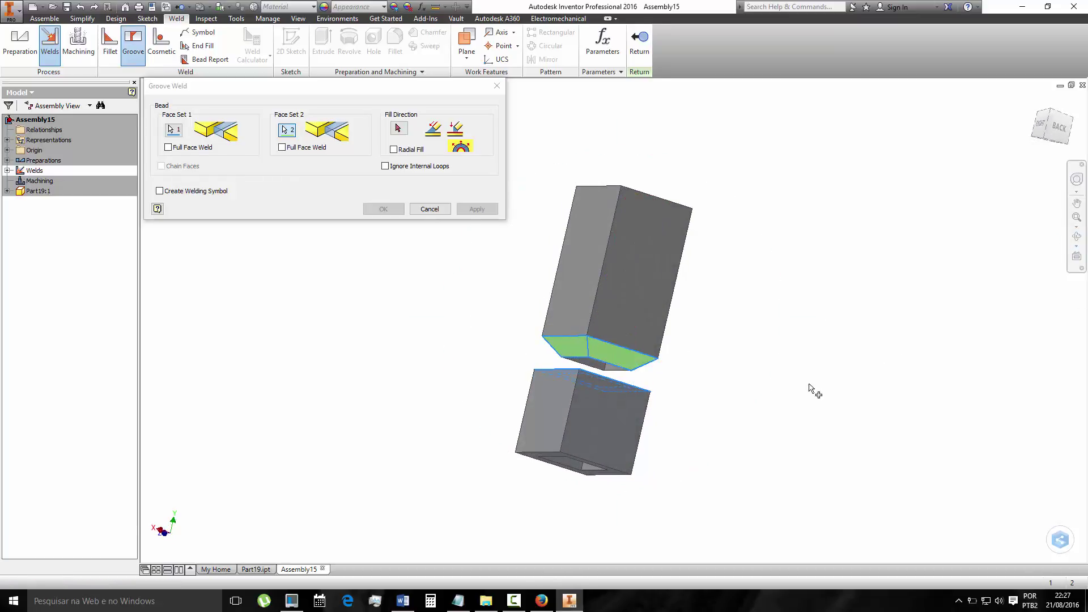
# - Set the fill direction from the lower tube's top face and create the groove weld
pyautogui.click(1077, 236)
pyautogui.moveTo(684, 430); pyautogui.dragTo(498, 364)
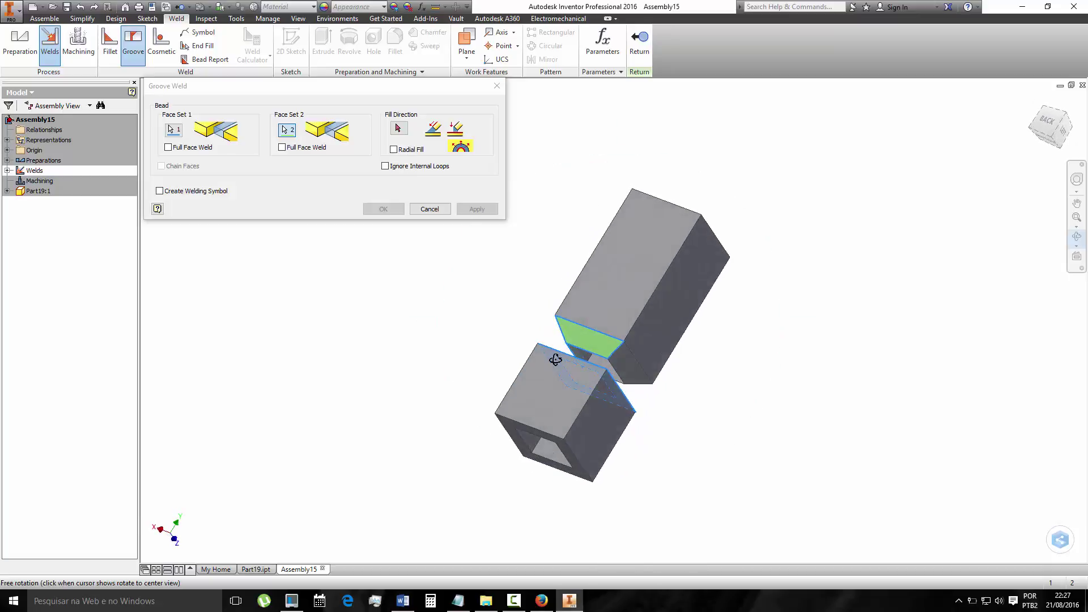
pyautogui.press('Escape')
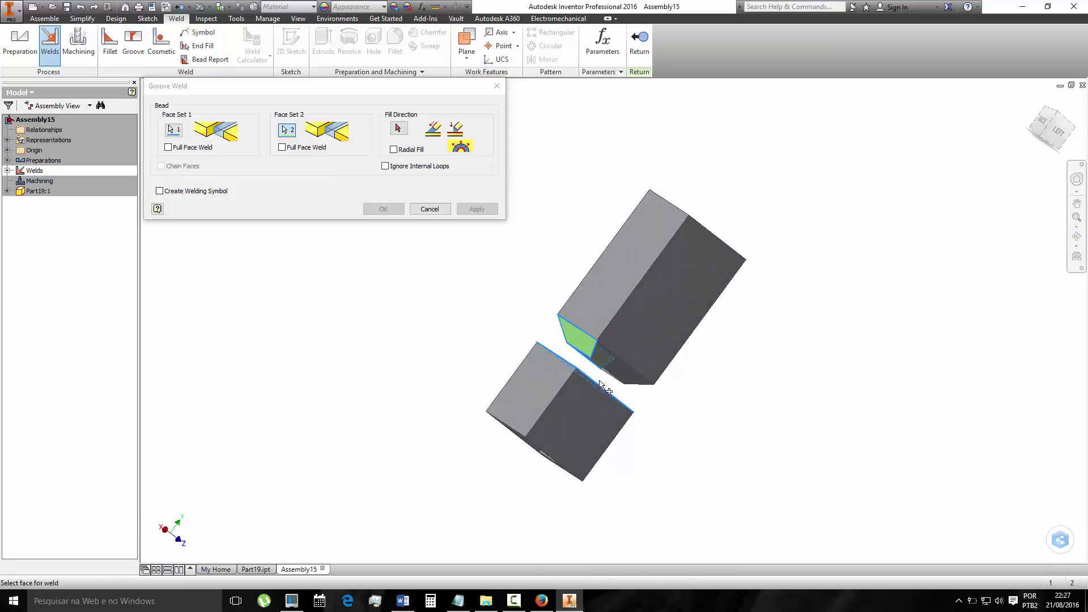
pyautogui.click(1076, 237)
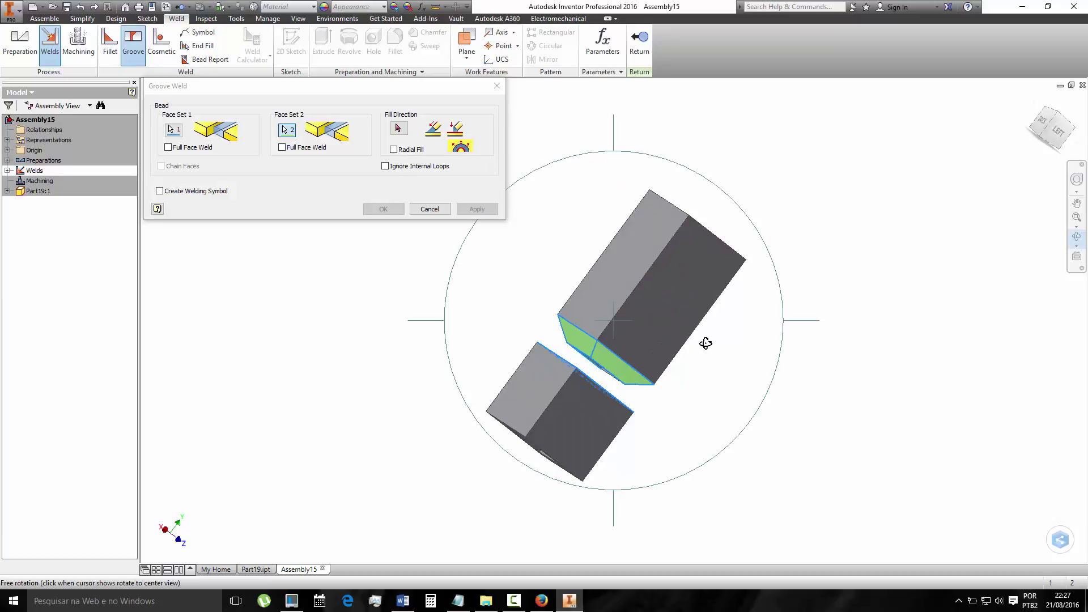
pyautogui.moveTo(702, 340)
pyautogui.mouseDown()
pyautogui.moveTo(566, 250)
pyautogui.moveTo(558, 262)
pyautogui.mouseUp()
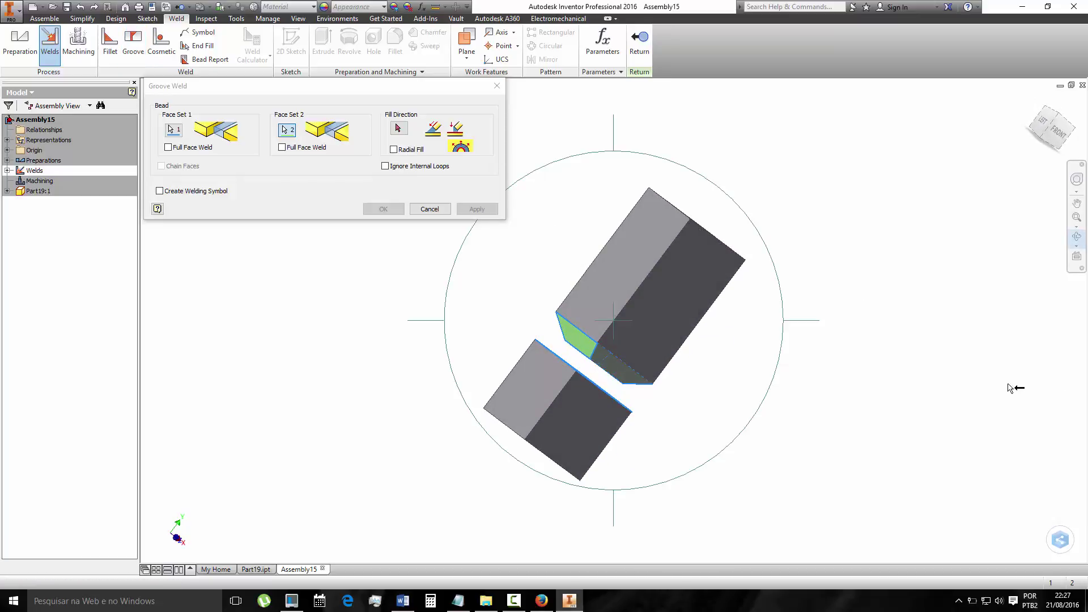
pyautogui.press('Escape')
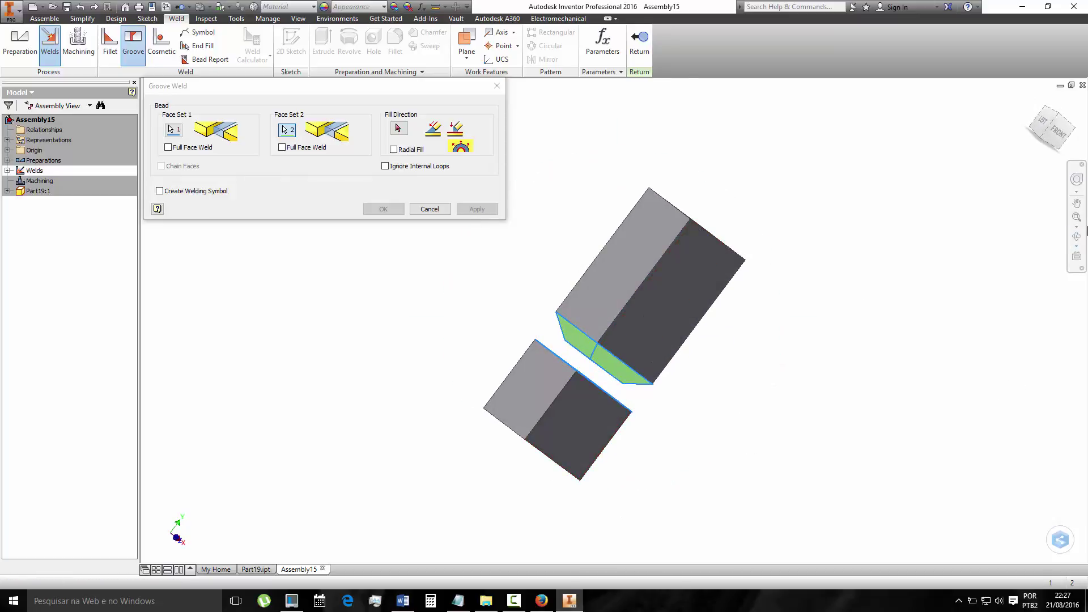
pyautogui.click(1076, 237)
pyautogui.moveTo(578, 405)
pyautogui.mouseDown()
pyautogui.moveTo(611, 368)
pyautogui.moveTo(814, 503)
pyautogui.moveTo(675, 469)
pyautogui.moveTo(616, 417)
pyautogui.moveTo(602, 446)
pyautogui.mouseUp()
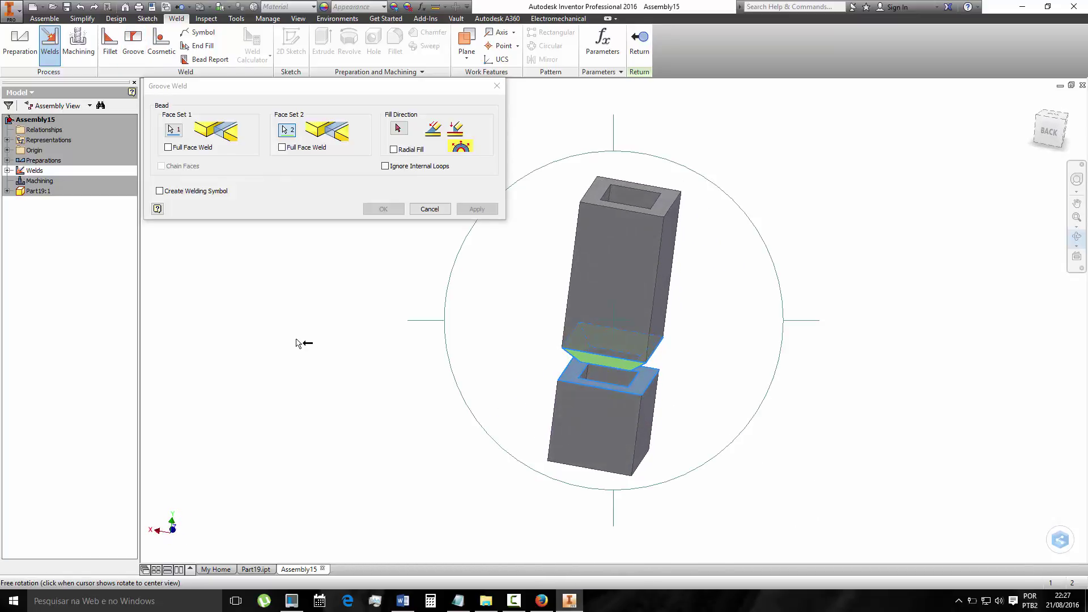
pyautogui.press('Escape')
pyautogui.click(398, 130)
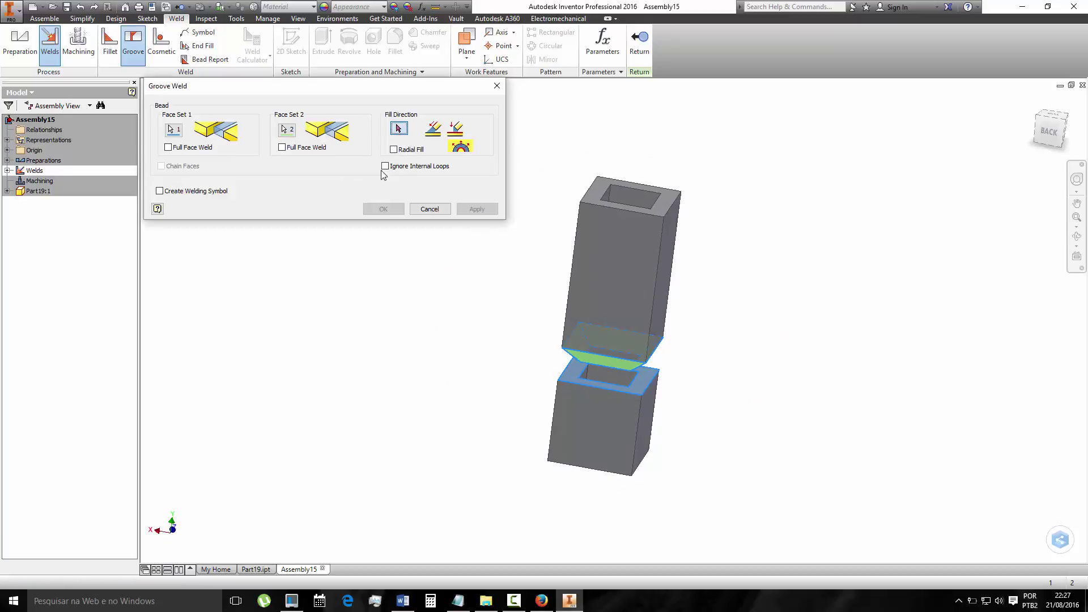
pyautogui.click(558, 376)
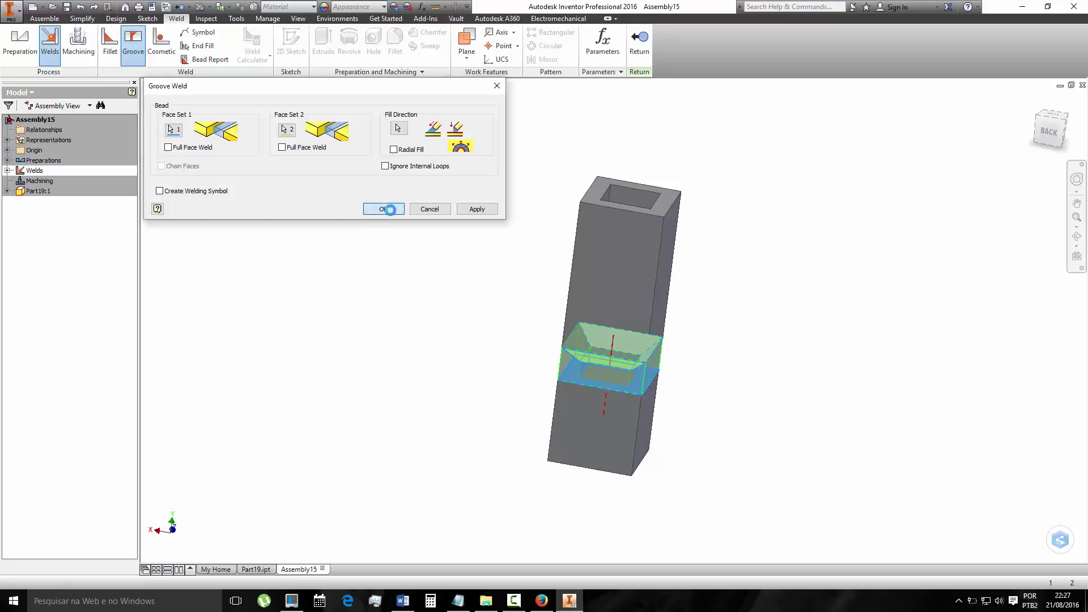
pyautogui.click(383, 209)
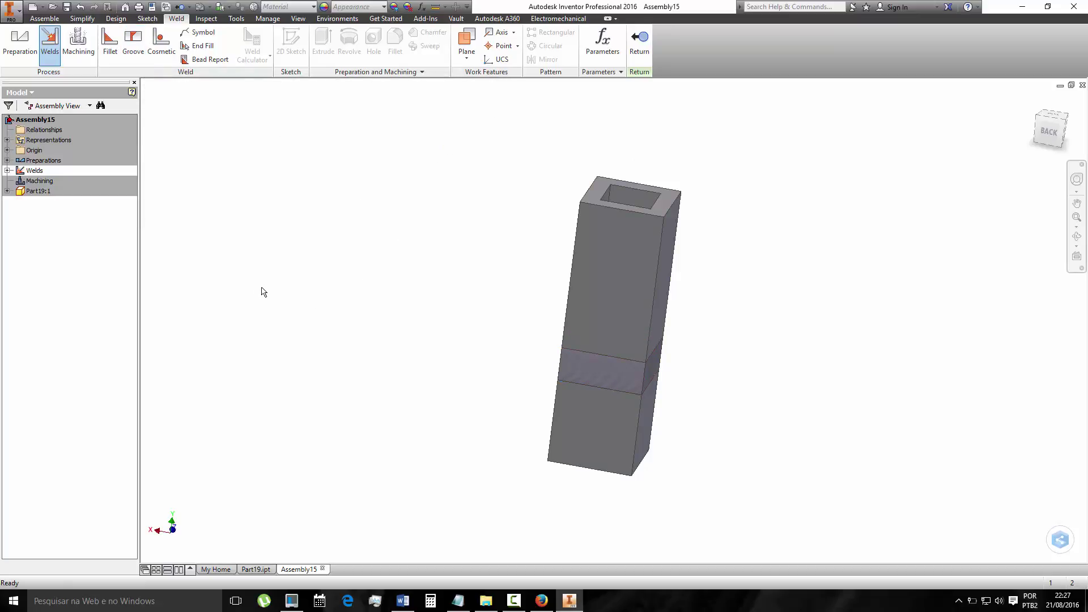
# - Give Part19:1 the Metal 1400F Hot appearance from the Metal library and close the Appearance Browser
pyautogui.click(35, 193)
pyautogui.click(325, 6)
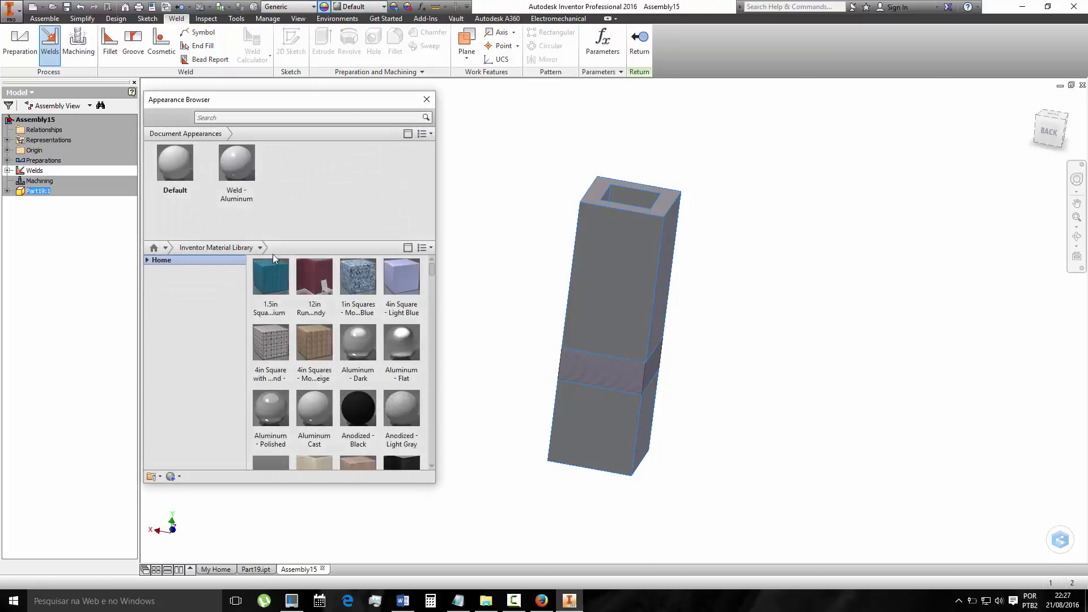
pyautogui.click(260, 250)
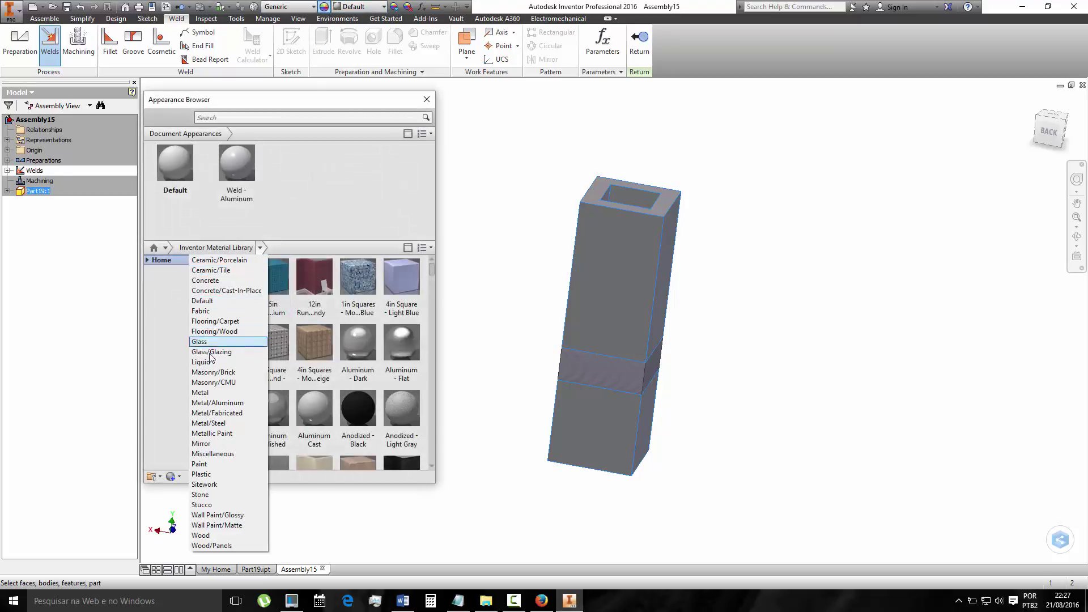
pyautogui.click(205, 393)
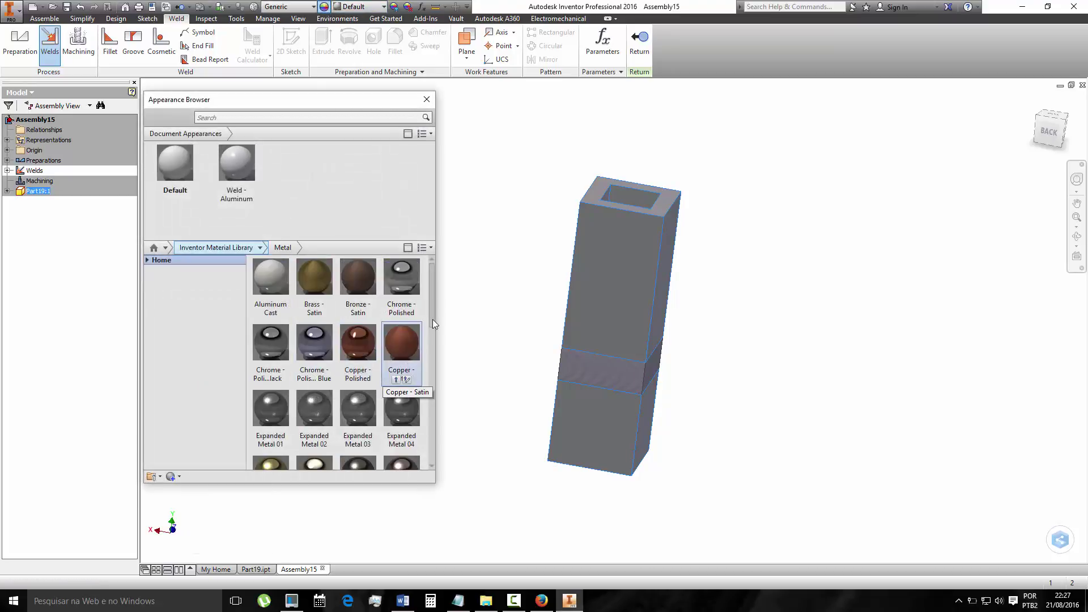
pyautogui.moveTo(434, 304)
pyautogui.mouseDown()
pyautogui.moveTo(417, 392)
pyautogui.moveTo(396, 391)
pyautogui.mouseUp()
pyautogui.click(267, 373)
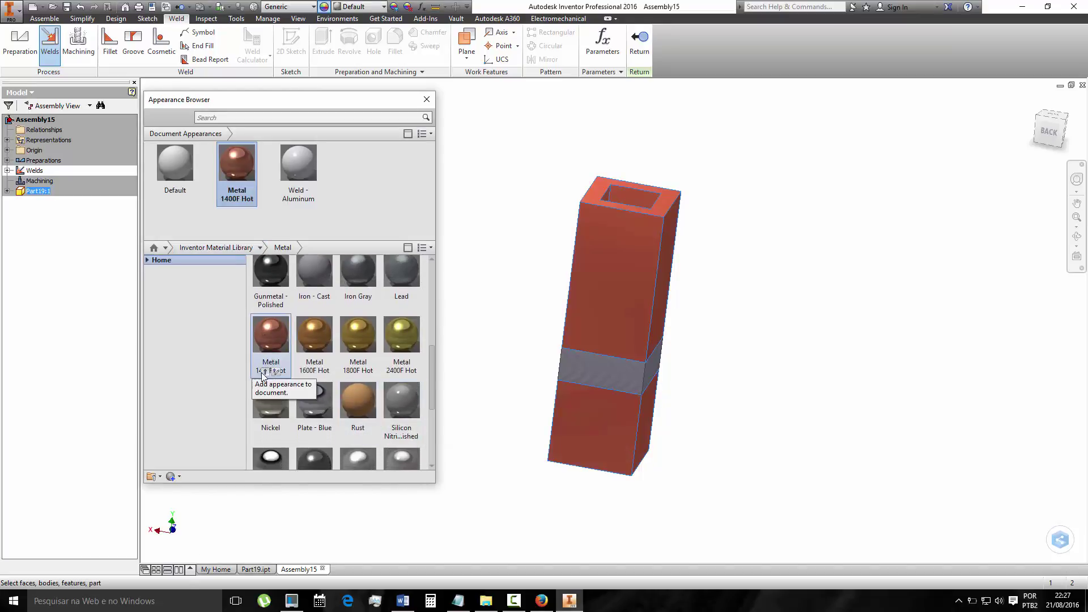
pyautogui.click(425, 101)
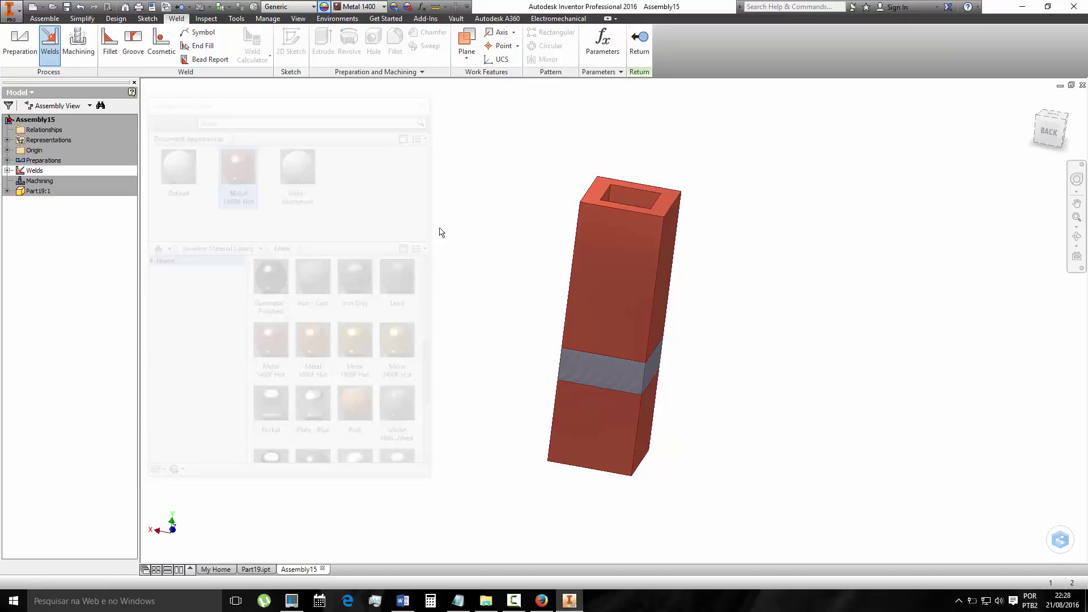
# - Change the view projection from orthographic to perspective
pyautogui.click(309, 20)
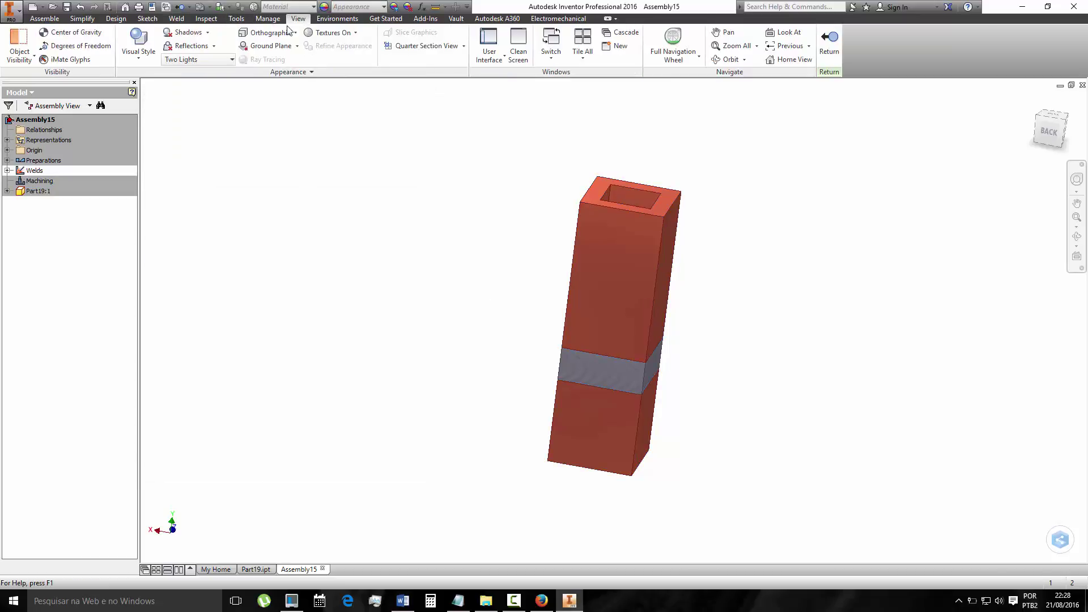
pyautogui.click(139, 43)
pyautogui.click(165, 72)
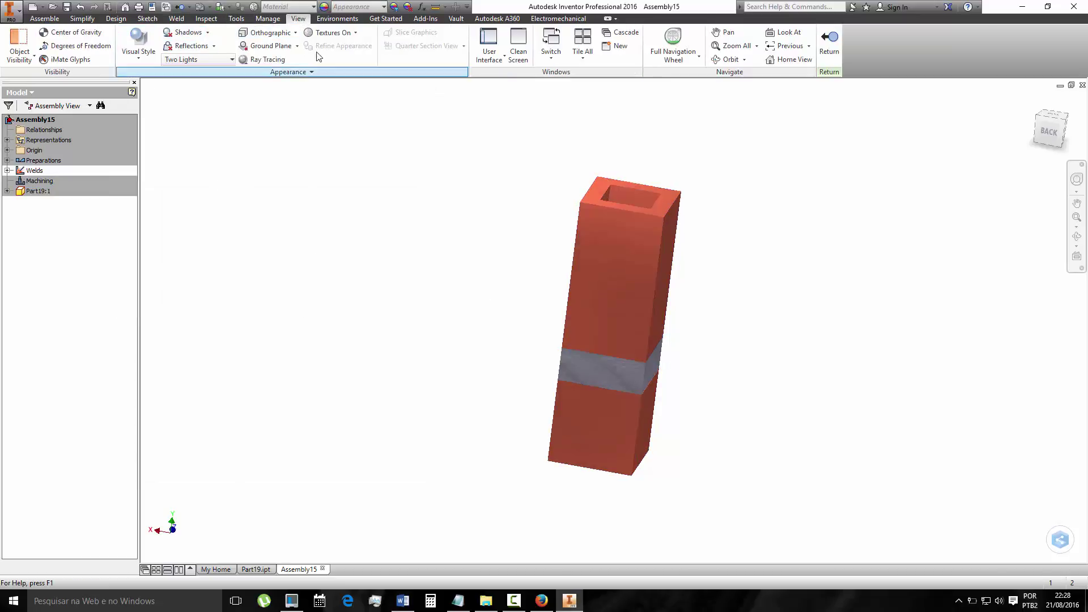
pyautogui.click(268, 33)
pyautogui.click(263, 80)
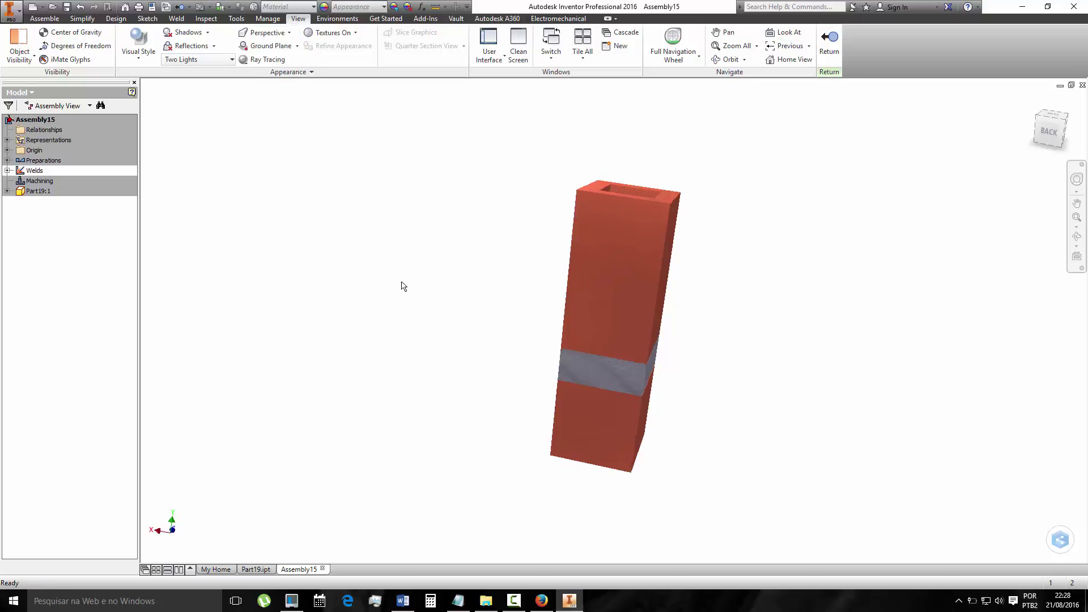
pyautogui.click(607, 320)
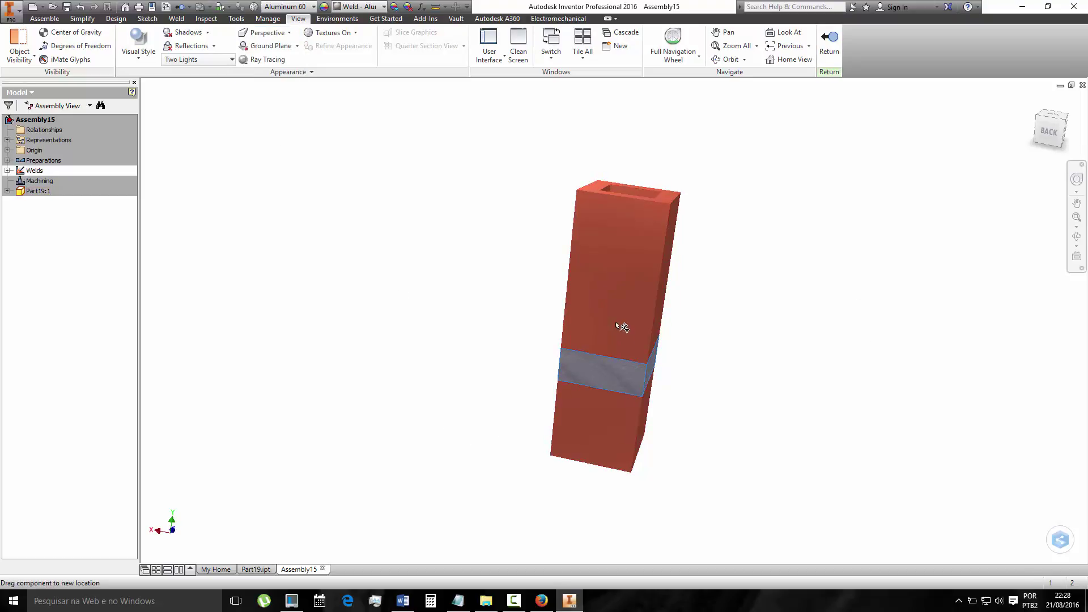
# - Orbit and zoom to inspect the tube's full length in perspective
pyautogui.click(1077, 237)
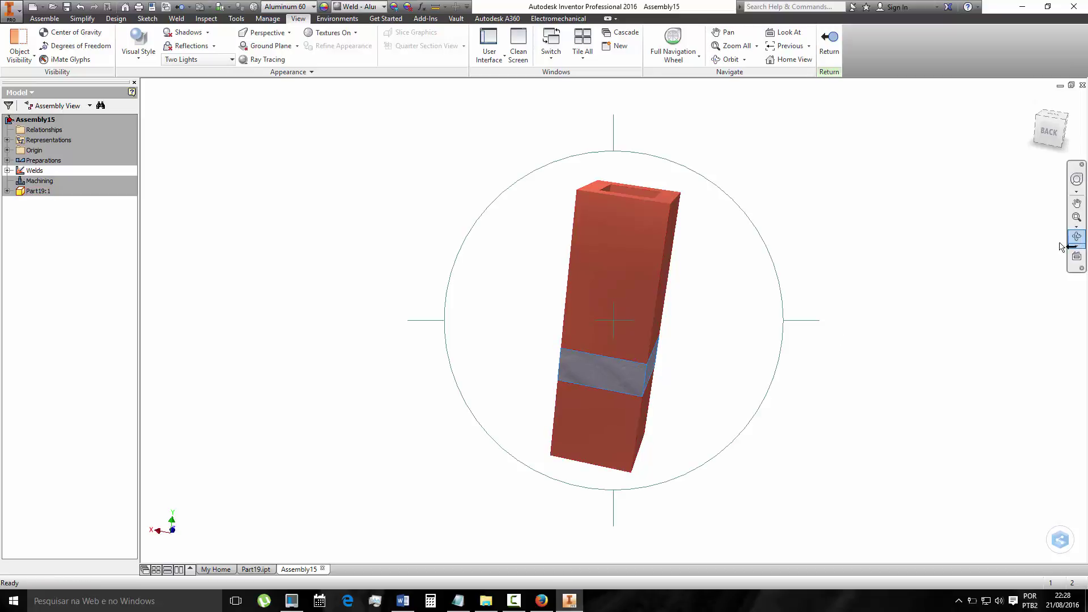
pyautogui.moveTo(673, 367)
pyautogui.mouseDown()
pyautogui.moveTo(641, 281)
pyautogui.moveTo(595, 230)
pyautogui.moveTo(539, 223)
pyautogui.moveTo(597, 128)
pyautogui.mouseUp()
pyautogui.moveTo(610, 382)
pyautogui.mouseDown()
pyautogui.moveTo(573, 338)
pyautogui.moveTo(583, 369)
pyautogui.moveTo(652, 384)
pyautogui.moveTo(673, 379)
pyautogui.moveTo(705, 321)
pyautogui.moveTo(641, 329)
pyautogui.moveTo(597, 367)
pyautogui.moveTo(652, 350)
pyautogui.moveTo(698, 313)
pyautogui.mouseUp()
pyautogui.scroll(-3, 612, 324)
pyautogui.scroll(-3, 613, 324)
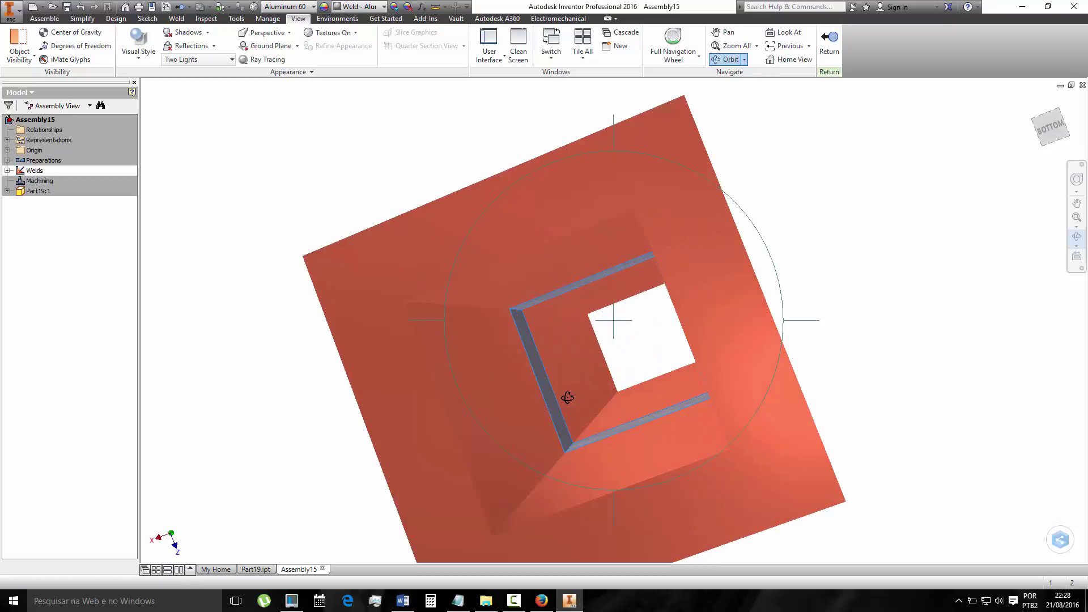
pyautogui.scroll(5, 590, 385)
pyautogui.moveTo(578, 400)
pyautogui.mouseDown()
pyautogui.moveTo(510, 303)
pyautogui.moveTo(581, 216)
pyautogui.moveTo(697, 231)
pyautogui.moveTo(719, 314)
pyautogui.moveTo(746, 343)
pyautogui.moveTo(828, 294)
pyautogui.moveTo(807, 241)
pyautogui.moveTo(674, 204)
pyautogui.moveTo(724, 202)
pyautogui.moveTo(821, 236)
pyautogui.moveTo(745, 314)
pyautogui.mouseUp()
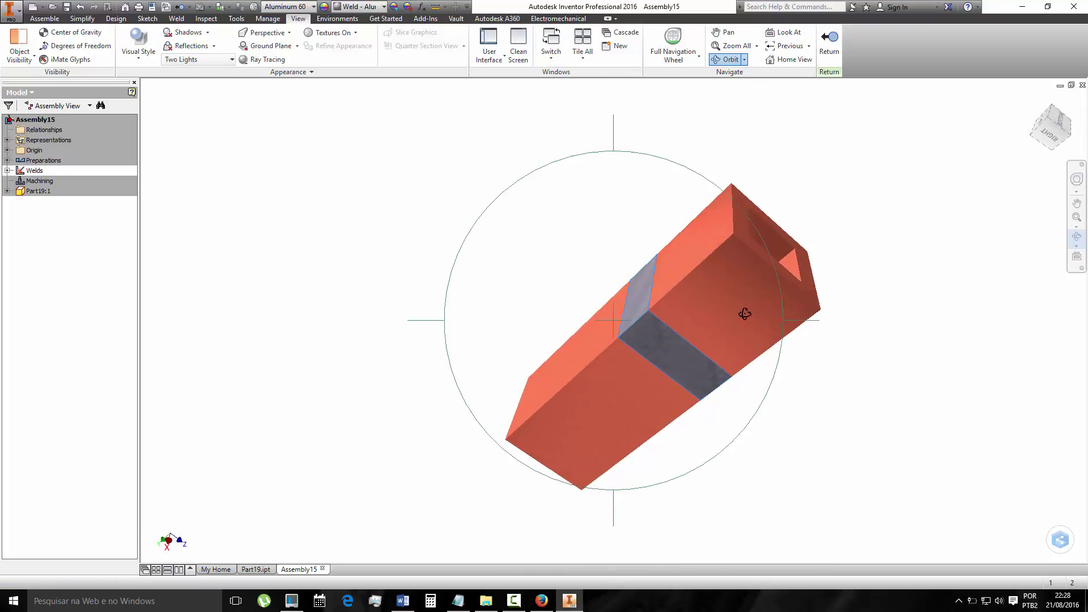
pyautogui.click(648, 373)
# - Orbit the tube upright and look down into its hollow end
pyautogui.moveTo(644, 377)
pyautogui.mouseDown()
pyautogui.moveTo(609, 325)
pyautogui.moveTo(537, 269)
pyautogui.moveTo(577, 327)
pyautogui.mouseUp()
pyautogui.moveTo(646, 281)
pyautogui.mouseDown()
pyautogui.moveTo(567, 329)
pyautogui.moveTo(493, 352)
pyautogui.moveTo(544, 403)
pyautogui.moveTo(729, 411)
pyautogui.moveTo(858, 372)
pyautogui.moveTo(899, 340)
pyautogui.mouseUp()
pyautogui.moveTo(614, 333); pyautogui.dragTo(685, 216)
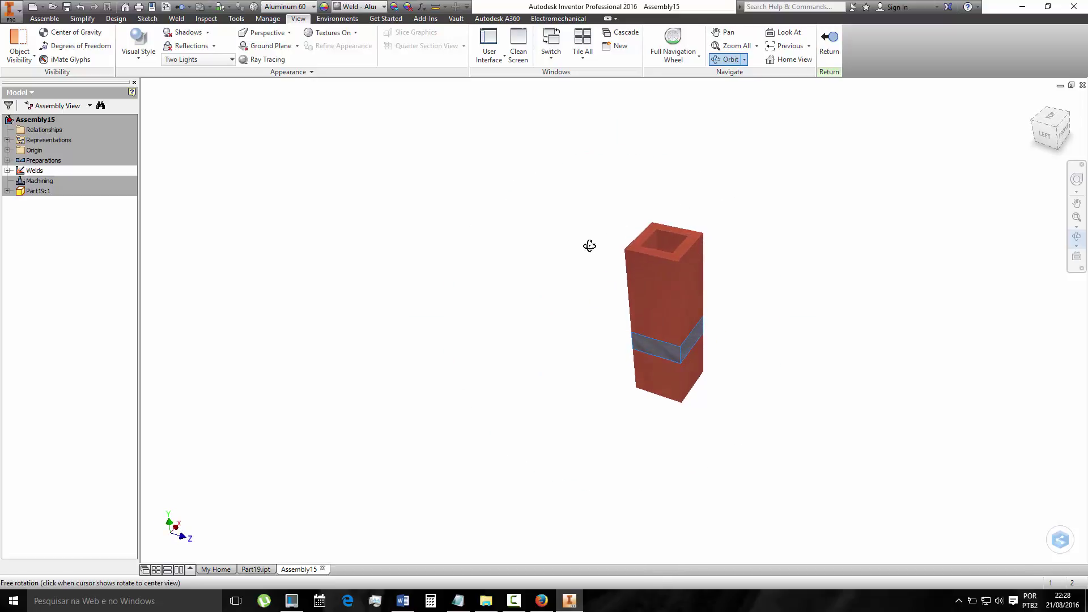
pyautogui.scroll(3, 681, 347)
pyautogui.moveTo(680, 348)
pyautogui.mouseDown()
pyautogui.moveTo(640, 369)
pyautogui.moveTo(583, 359)
pyautogui.moveTo(584, 408)
pyautogui.moveTo(697, 400)
pyautogui.moveTo(723, 362)
pyautogui.moveTo(800, 384)
pyautogui.moveTo(741, 403)
pyautogui.moveTo(700, 455)
pyautogui.mouseUp()
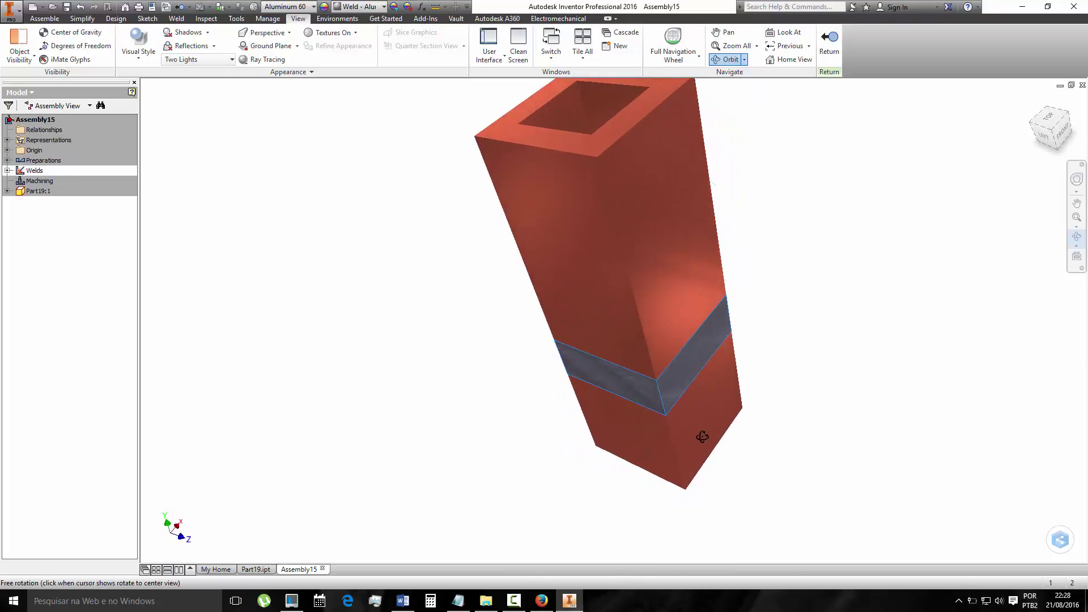
pyautogui.scroll(-3, 699, 445)
pyautogui.moveTo(671, 406)
pyautogui.mouseDown()
pyautogui.moveTo(649, 396)
pyautogui.moveTo(619, 255)
pyautogui.mouseUp()
pyautogui.press('Escape')
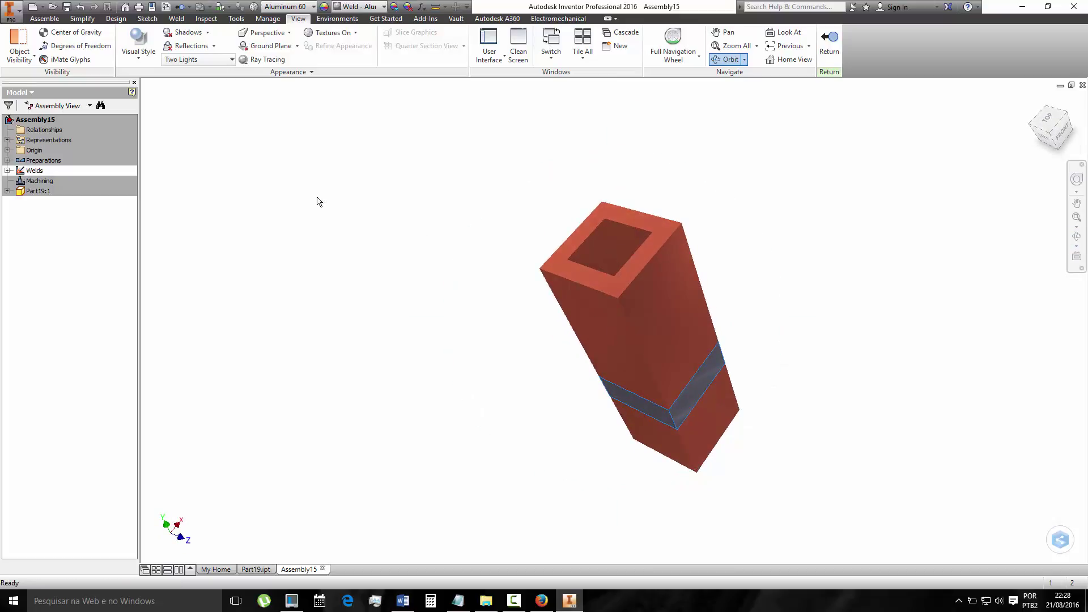
pyautogui.click(35, 192)
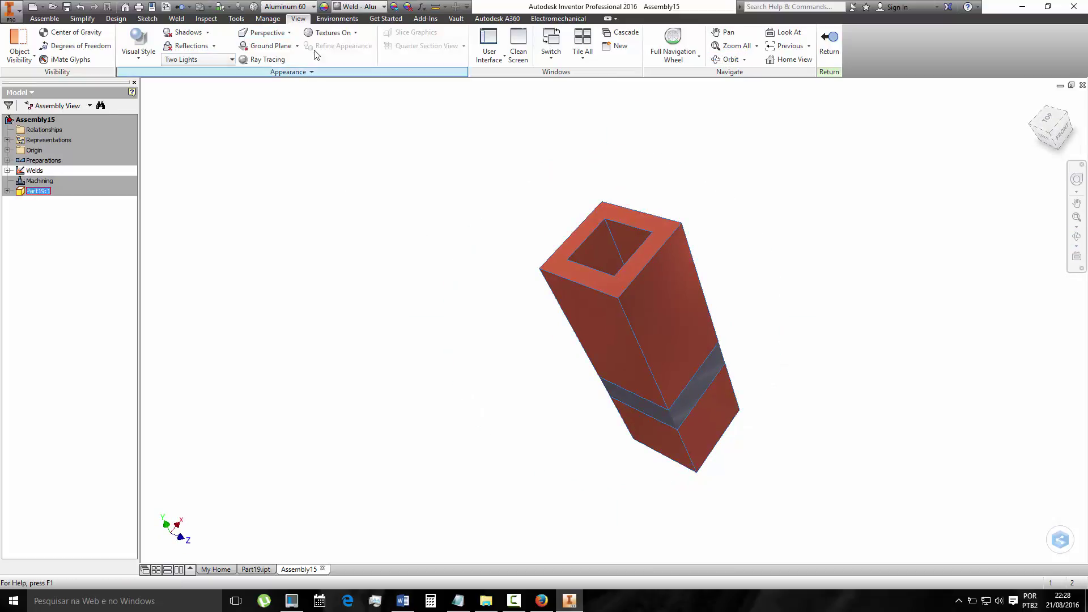
# - Apply Chrome - Polished Blue from the Metal category to the tube, previewing other metal finishes
pyautogui.click(324, 6)
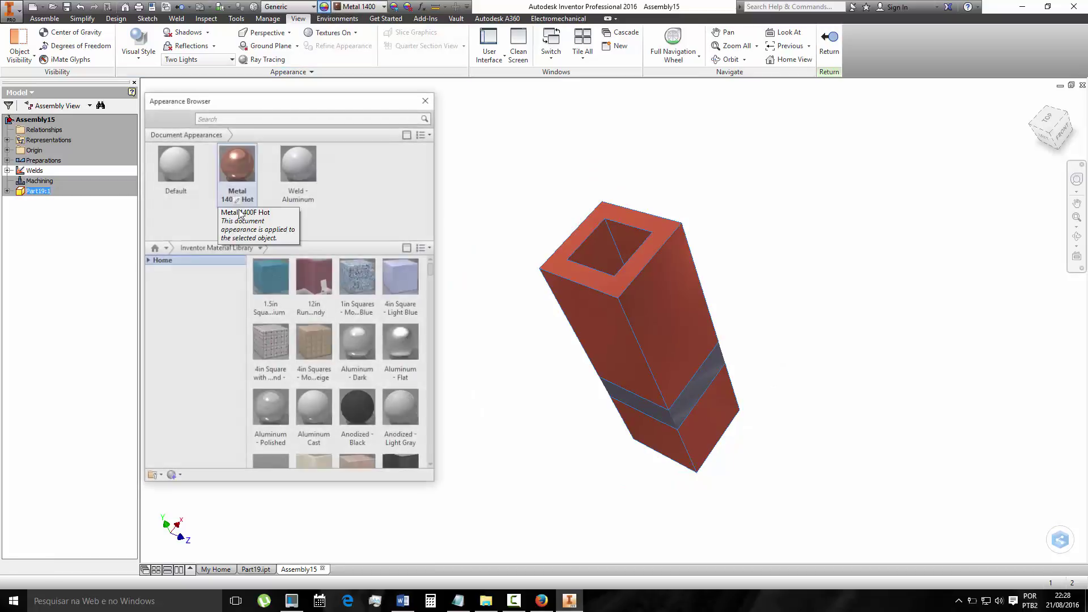
pyautogui.click(260, 248)
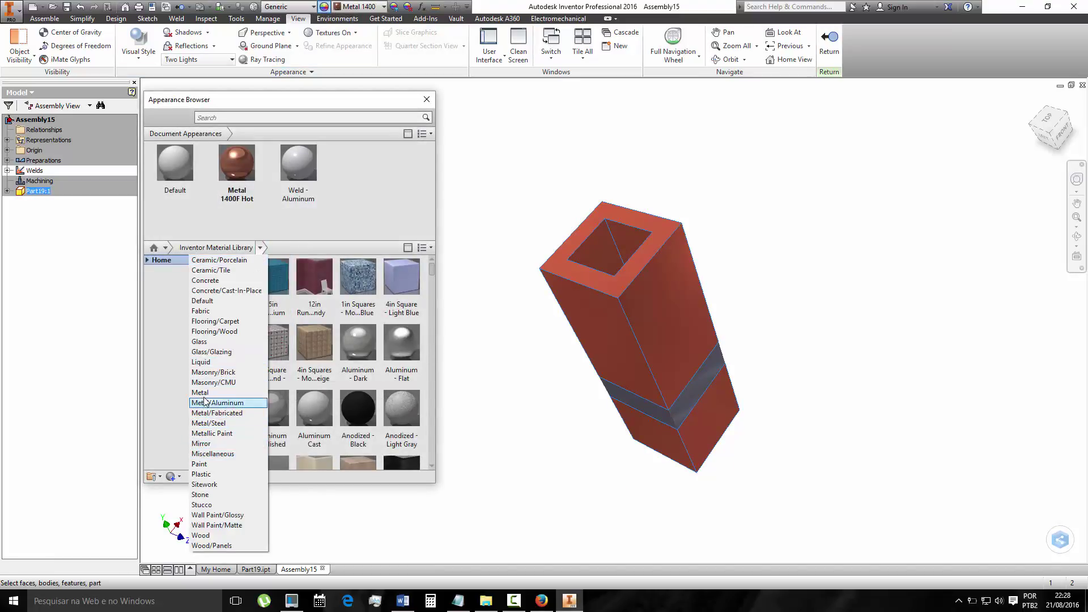
pyautogui.click(201, 393)
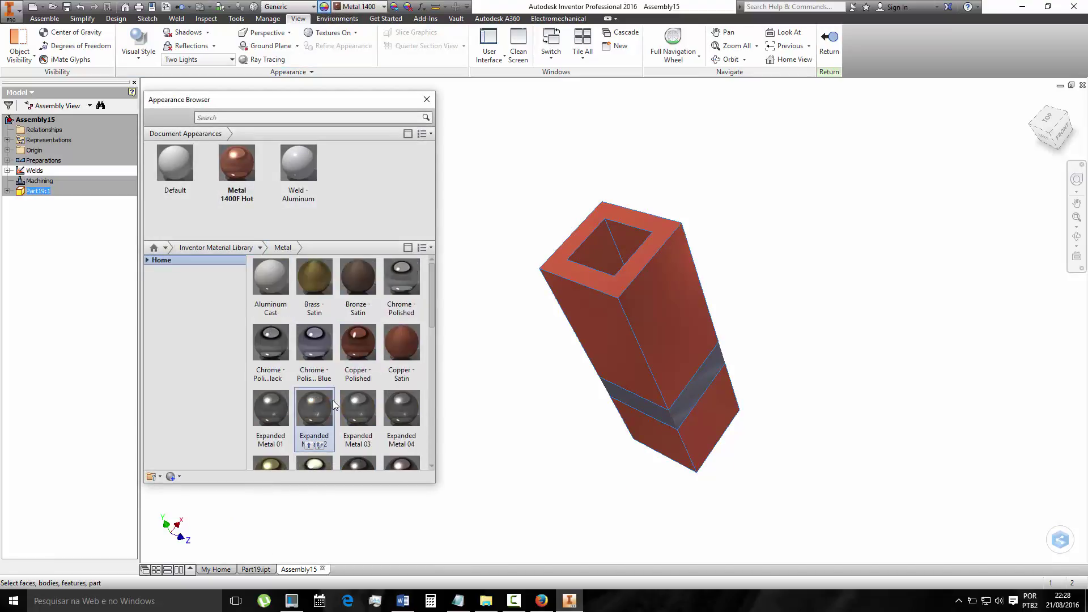
pyautogui.click(303, 375)
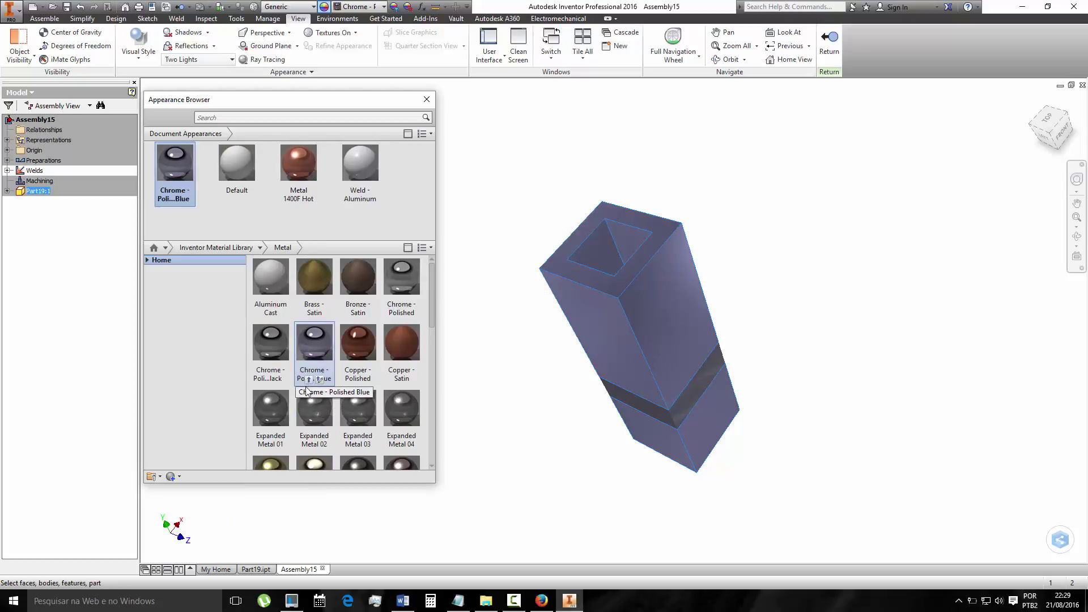
pyautogui.click(360, 343)
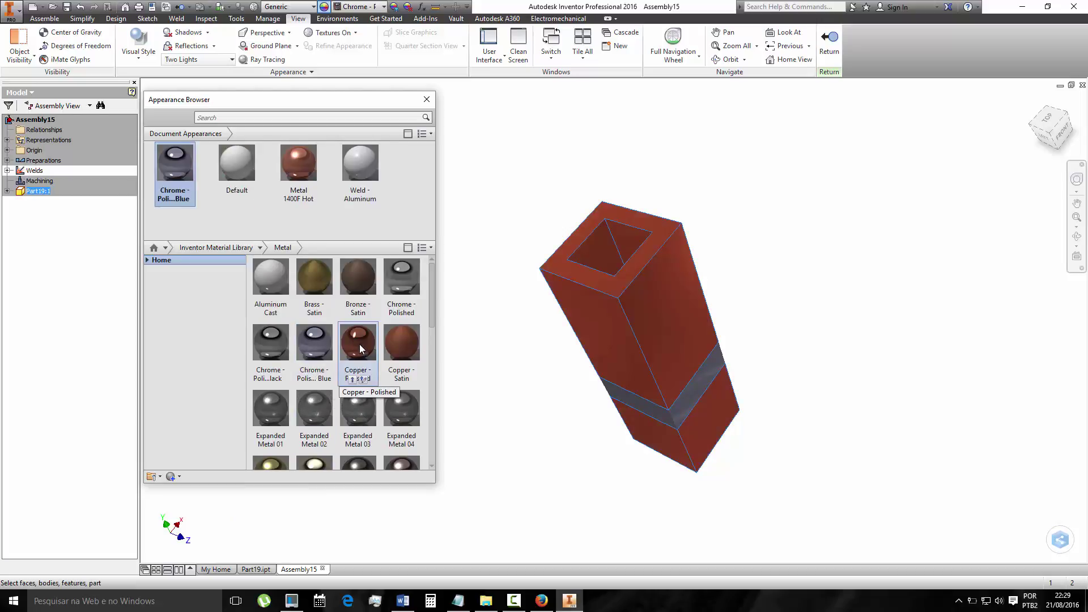
pyautogui.click(358, 278)
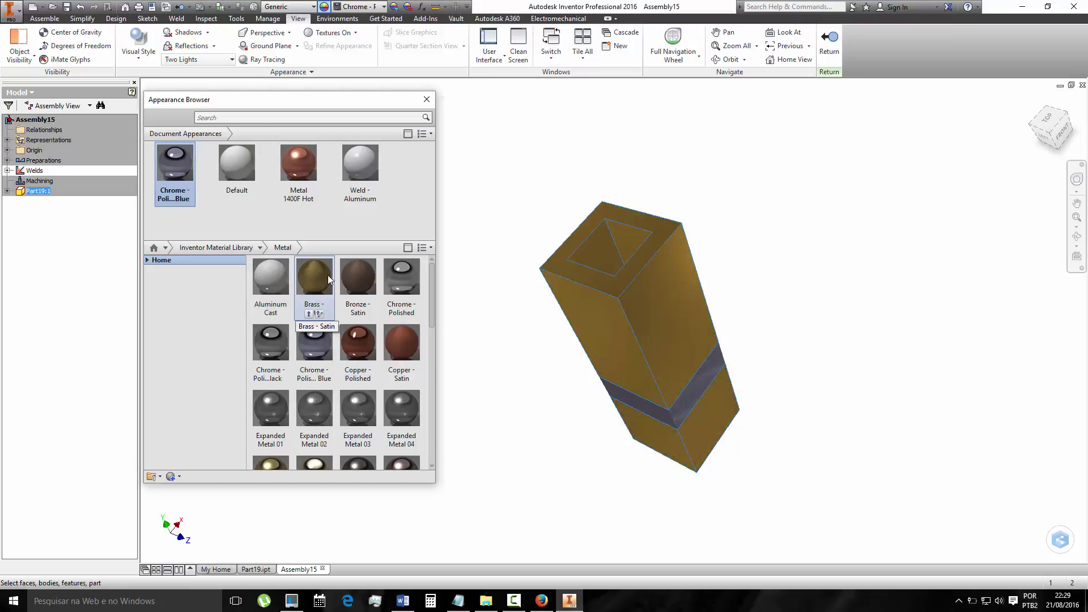
pyautogui.moveTo(432, 318); pyautogui.dragTo(400, 358)
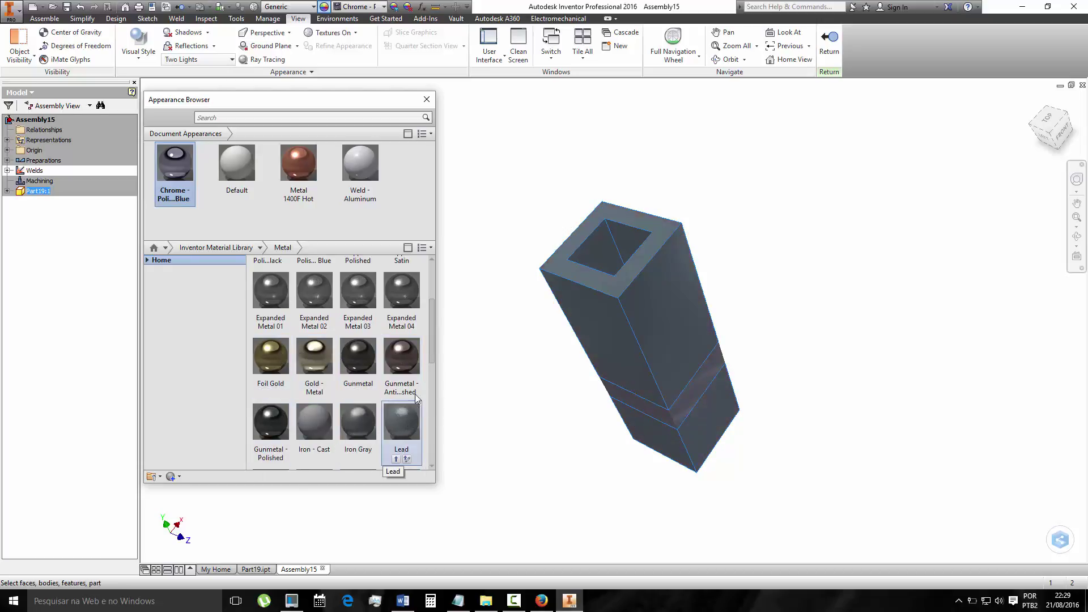
pyautogui.moveTo(430, 345); pyautogui.dragTo(424, 386)
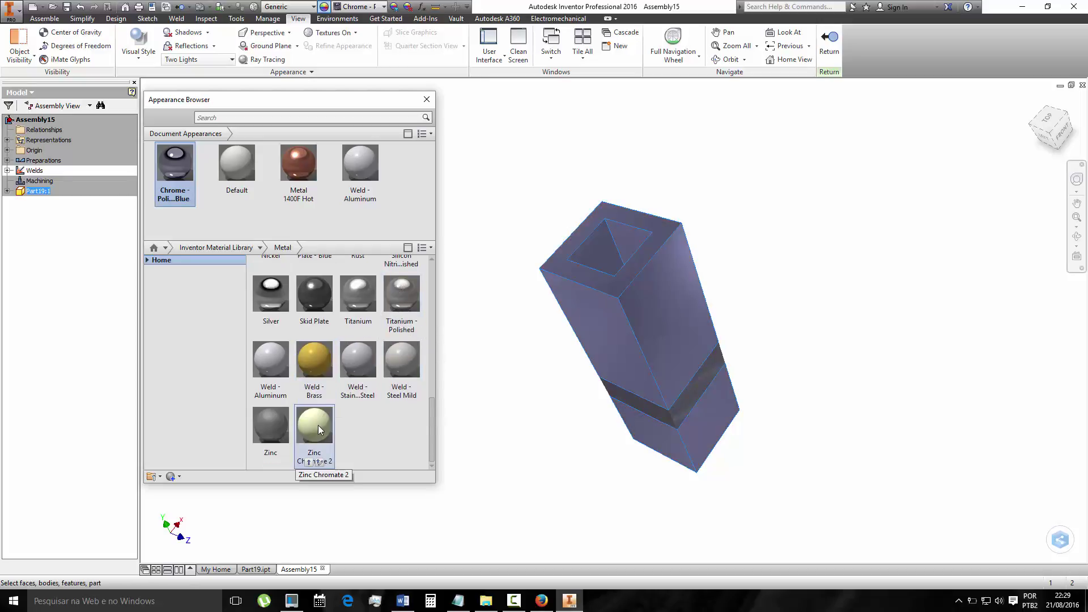
pyautogui.click(261, 249)
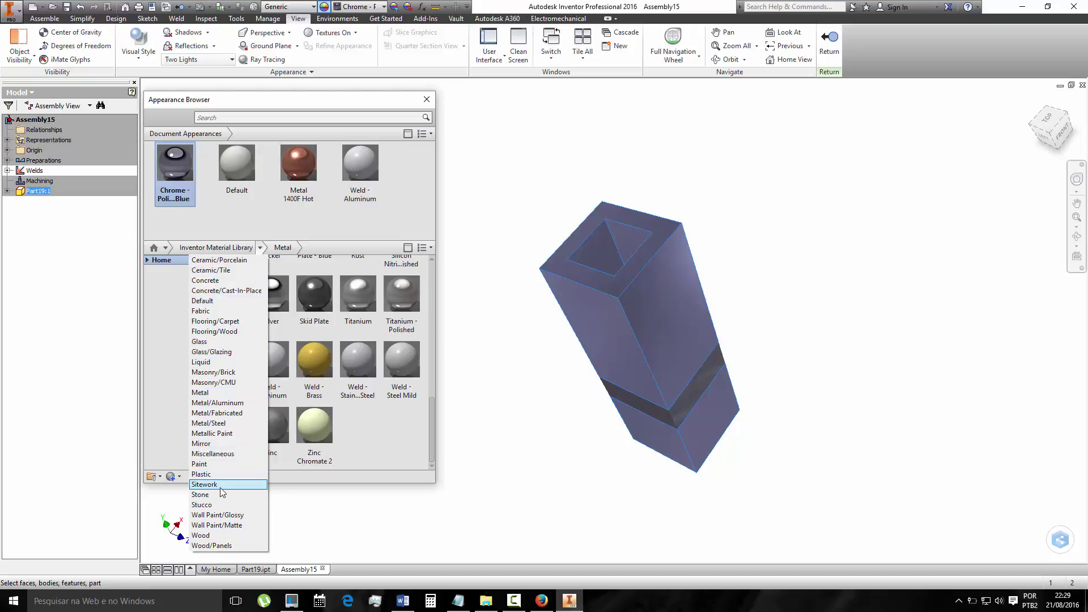
# - Give the tube the Clear - Blue glass appearance and close the Appearance Browser
pyautogui.click(211, 343)
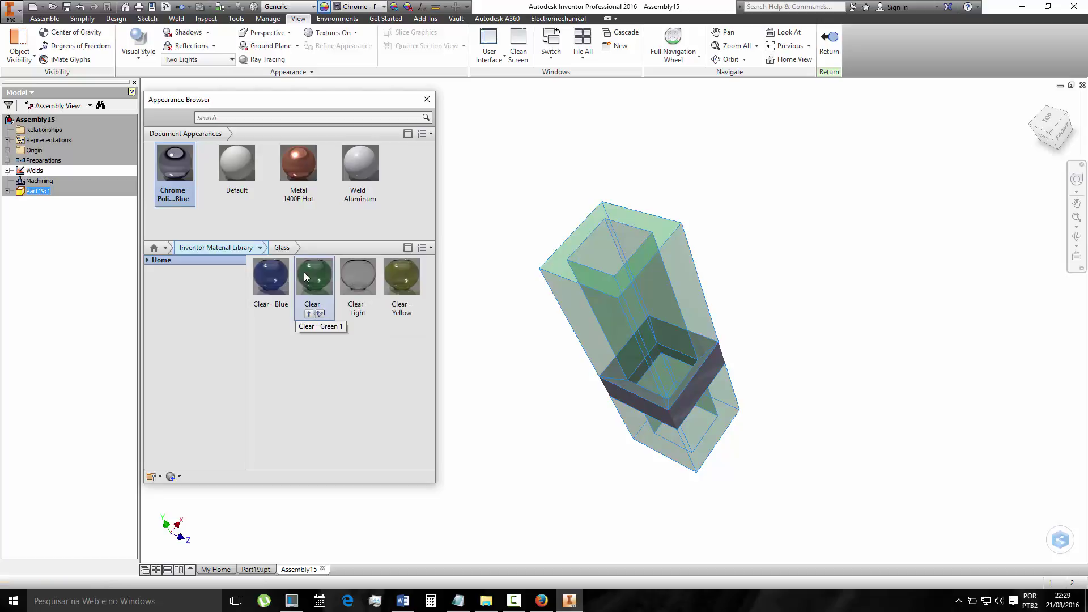
pyautogui.click(263, 311)
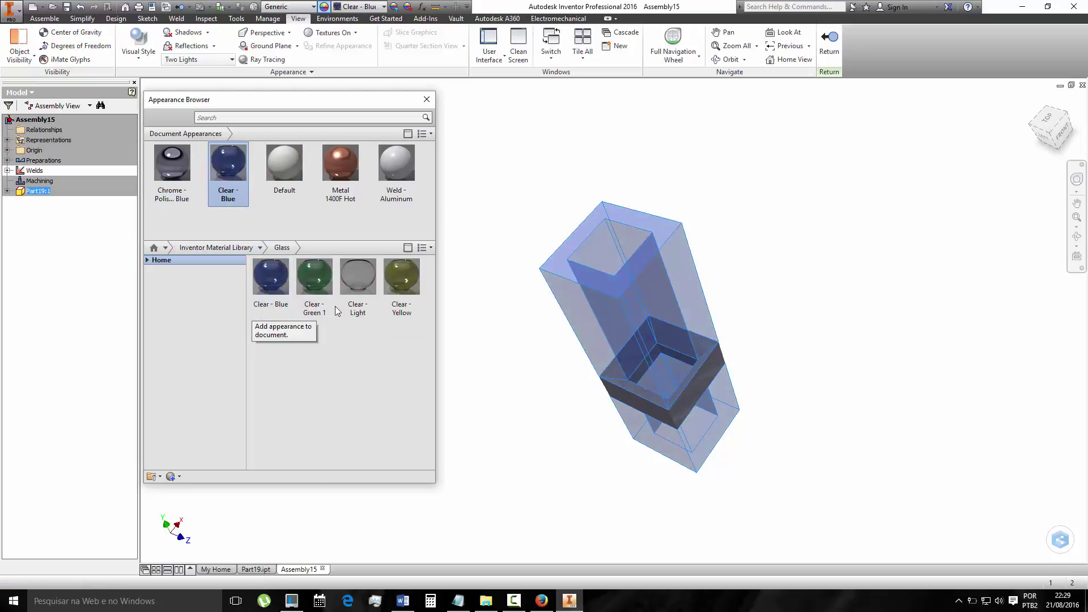
pyautogui.click(428, 106)
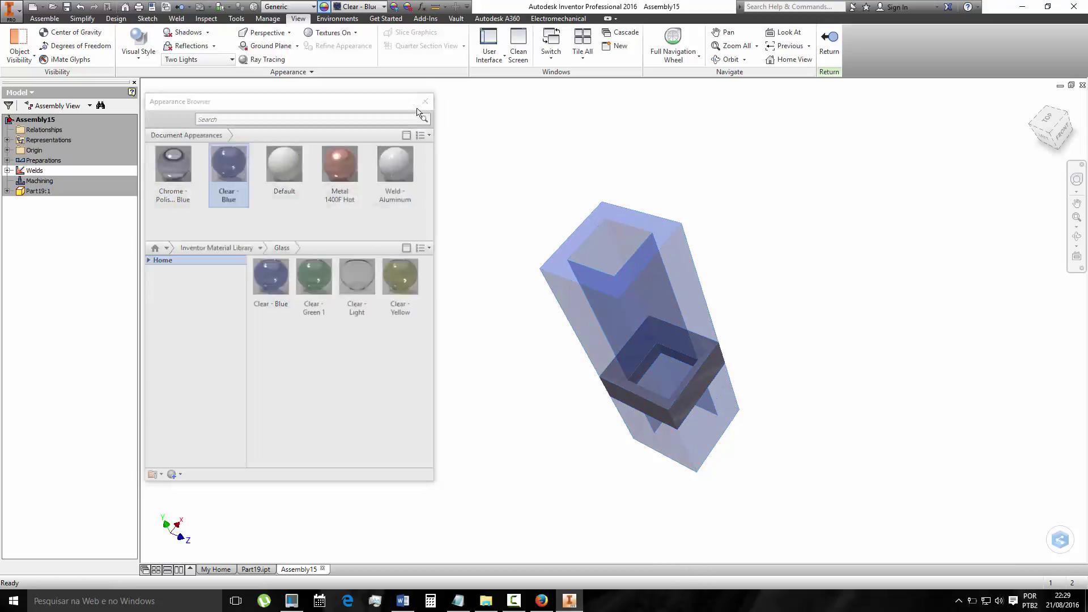
# - Orbit the glass tube while turning ray-traced rendering on, then off again
pyautogui.click(1076, 236)
pyautogui.moveTo(607, 342)
pyautogui.mouseDown()
pyautogui.moveTo(628, 271)
pyautogui.moveTo(675, 306)
pyautogui.moveTo(712, 372)
pyautogui.moveTo(680, 316)
pyautogui.moveTo(707, 258)
pyautogui.moveTo(757, 347)
pyautogui.moveTo(787, 309)
pyautogui.moveTo(790, 260)
pyautogui.moveTo(743, 297)
pyautogui.moveTo(668, 308)
pyautogui.moveTo(653, 352)
pyautogui.moveTo(639, 288)
pyautogui.mouseUp()
pyautogui.scroll(-3, 639, 288)
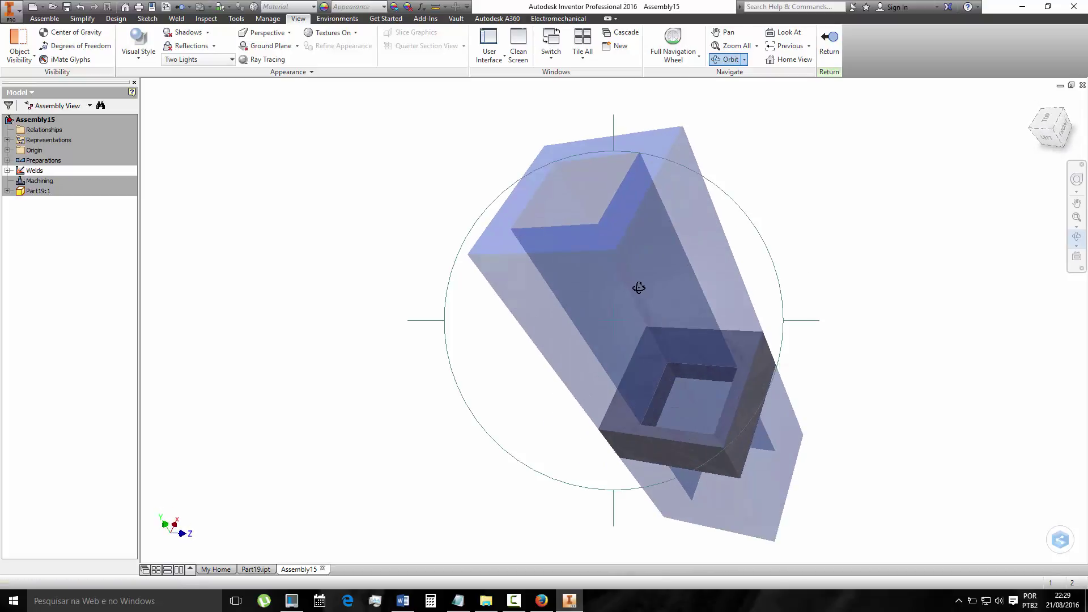
pyautogui.moveTo(655, 340)
pyautogui.mouseDown()
pyautogui.moveTo(703, 377)
pyautogui.moveTo(697, 394)
pyautogui.moveTo(682, 364)
pyautogui.moveTo(658, 364)
pyautogui.mouseUp()
pyautogui.click(266, 59)
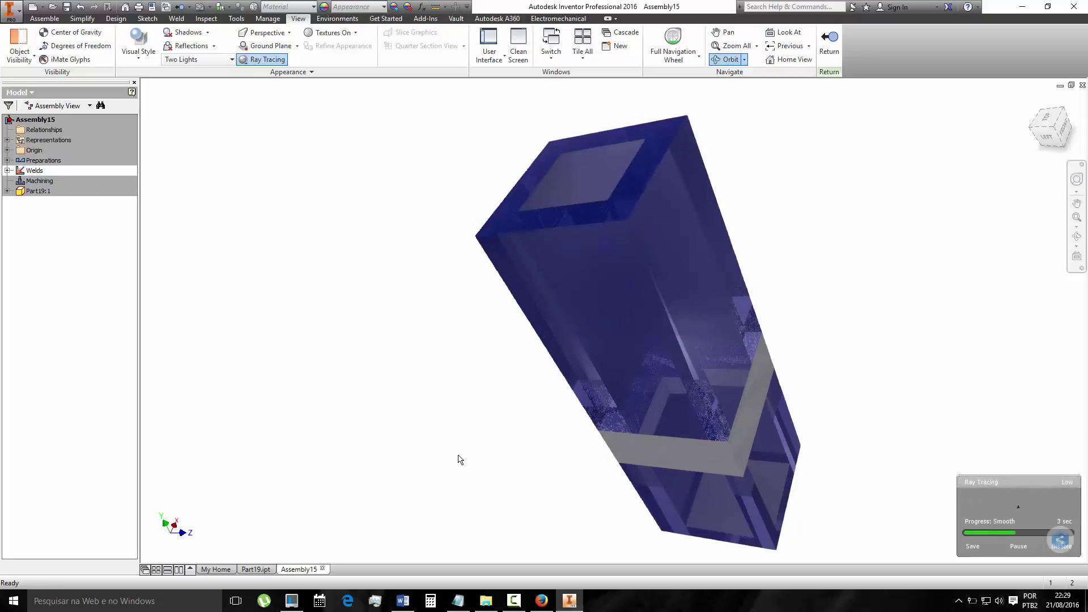
pyautogui.click(1077, 236)
pyautogui.moveTo(638, 328)
pyautogui.mouseDown()
pyautogui.moveTo(687, 350)
pyautogui.moveTo(748, 350)
pyautogui.moveTo(527, 372)
pyautogui.moveTo(529, 335)
pyautogui.mouseUp()
pyautogui.click(264, 59)
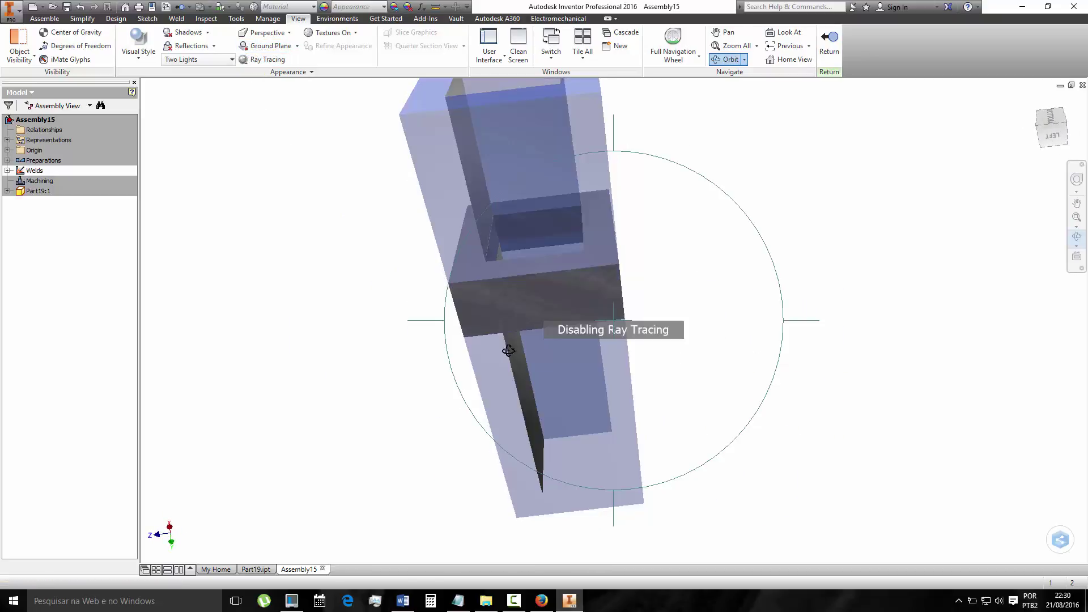
# - Change the visual style and orbit the assembly to a tilted diagonal view
pyautogui.scroll(3, 688, 412)
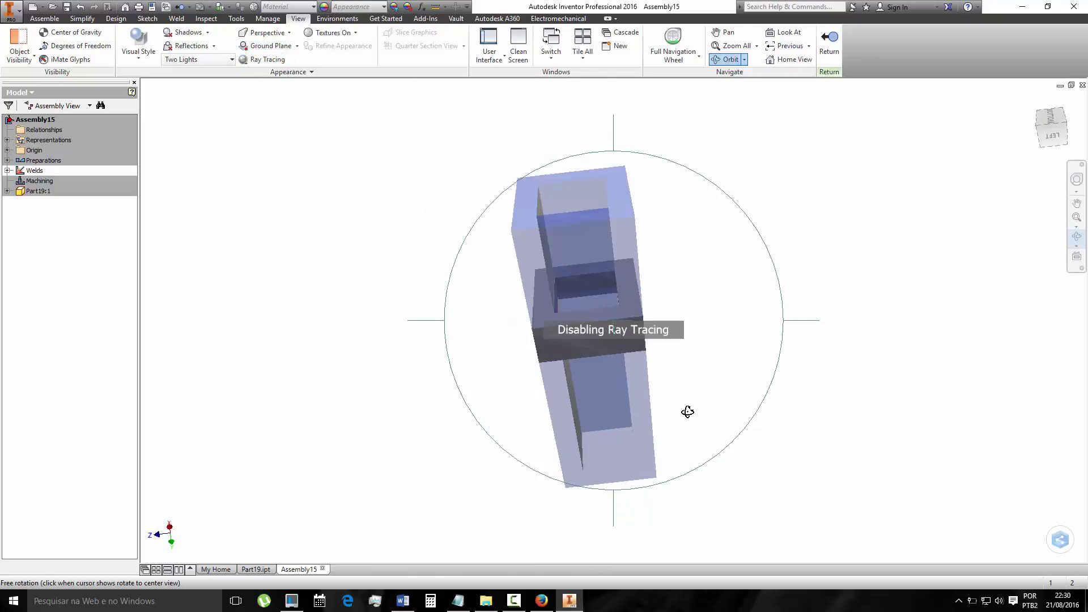
pyautogui.click(136, 58)
pyautogui.click(144, 107)
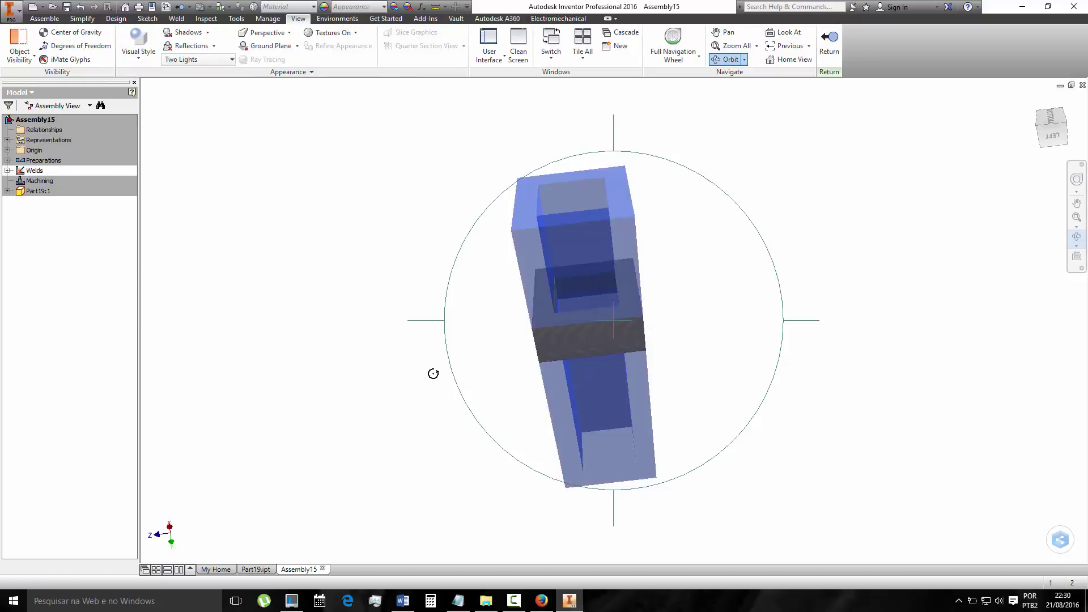
pyautogui.click(1076, 236)
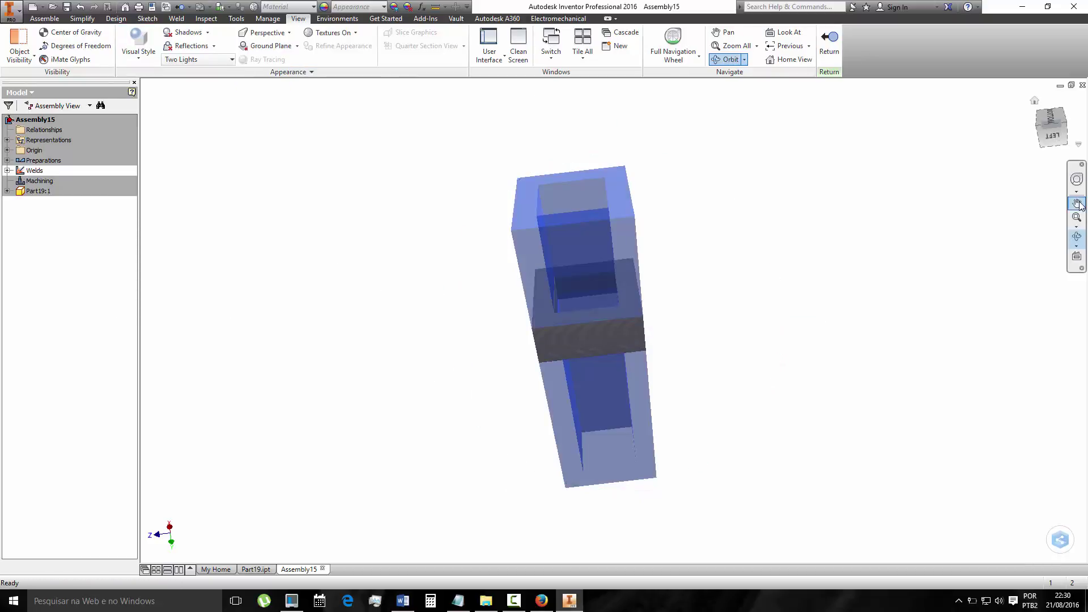
pyautogui.click(1077, 237)
pyautogui.moveTo(585, 245)
pyautogui.mouseDown()
pyautogui.moveTo(585, 224)
pyautogui.moveTo(724, 307)
pyautogui.moveTo(817, 295)
pyautogui.mouseUp()
pyautogui.moveTo(562, 354)
pyautogui.mouseDown()
pyautogui.moveTo(594, 270)
pyautogui.moveTo(567, 219)
pyautogui.moveTo(673, 207)
pyautogui.mouseUp()
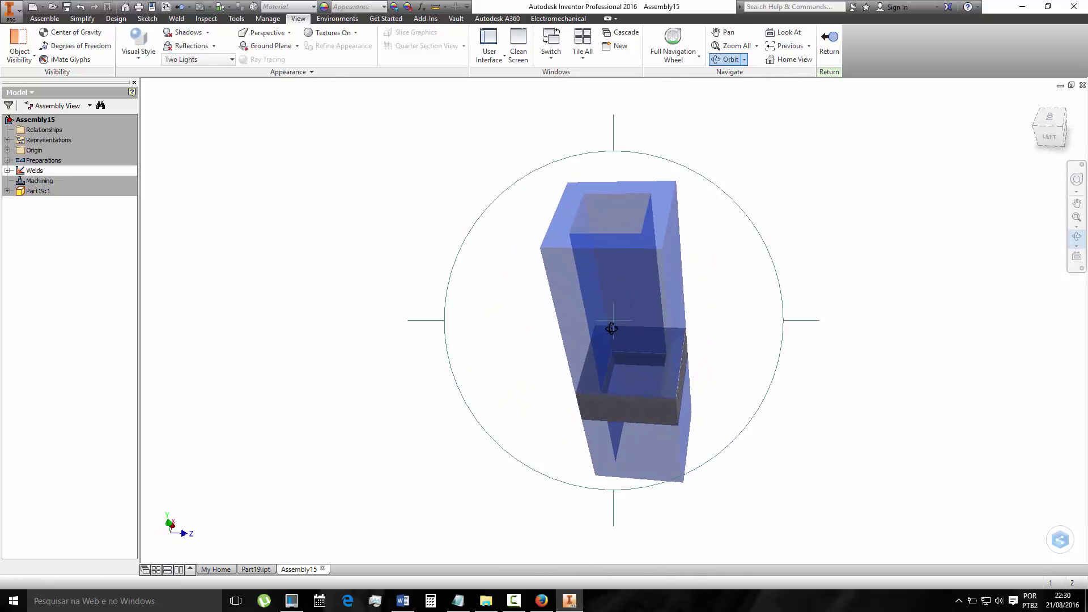
pyautogui.moveTo(611, 328)
pyautogui.mouseDown()
pyautogui.moveTo(573, 311)
pyautogui.moveTo(576, 338)
pyautogui.mouseUp()
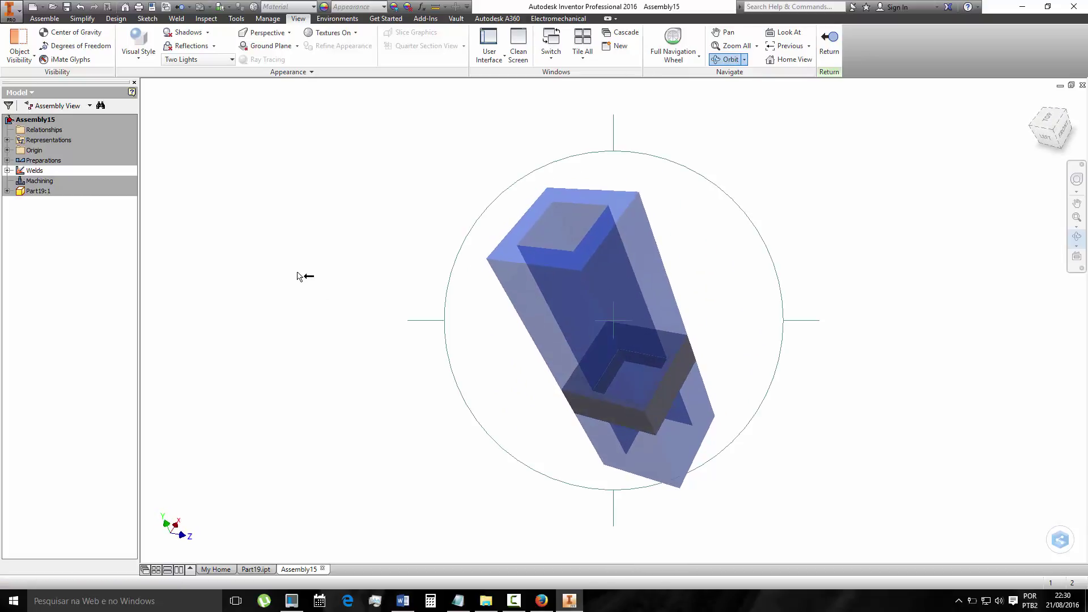
pyautogui.press('Escape')
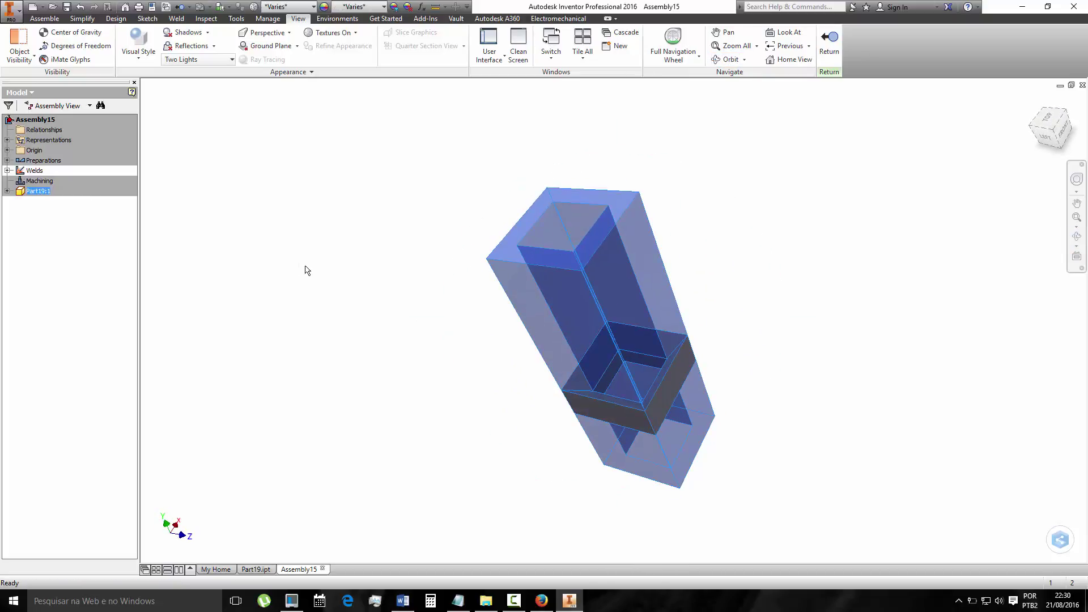
# - Switch to Realistic style and apply Smooth - Red, then Smooth - Yellow plastic to the tube
pyautogui.click(139, 51)
pyautogui.click(181, 73)
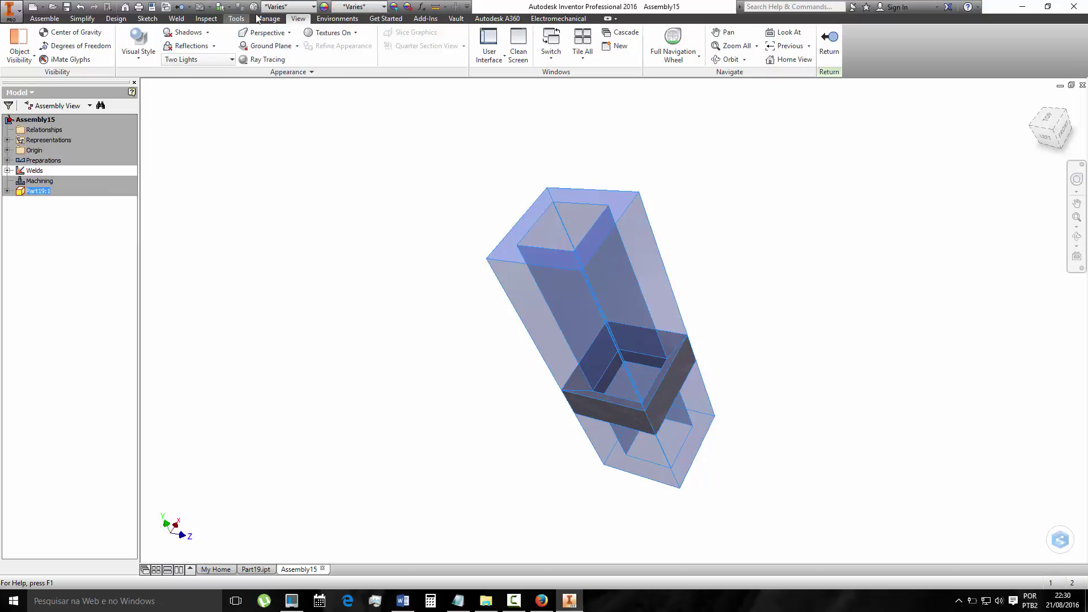
pyautogui.click(323, 6)
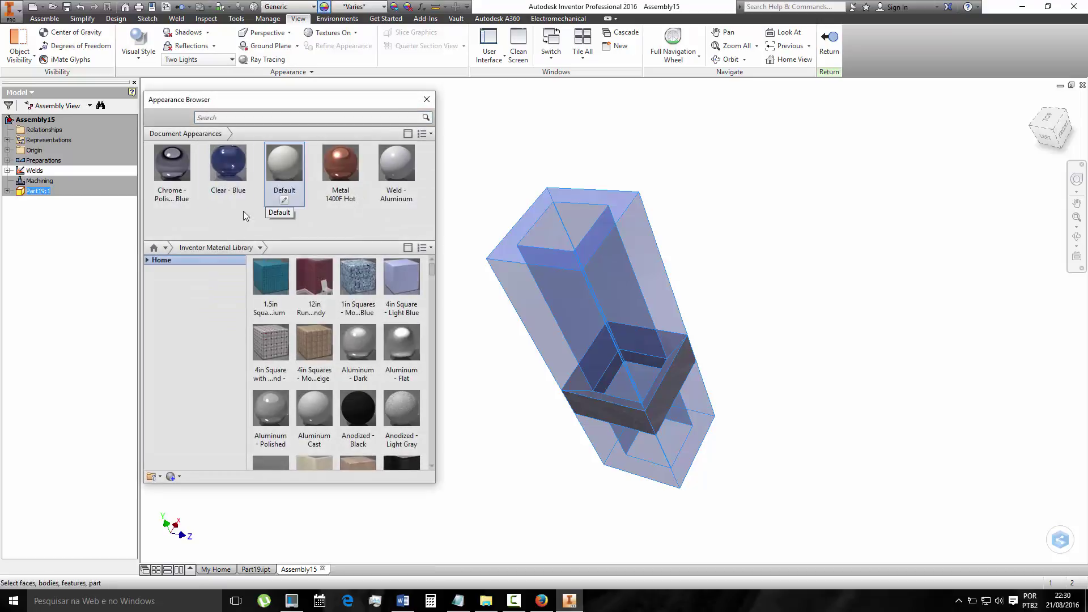
pyautogui.click(259, 248)
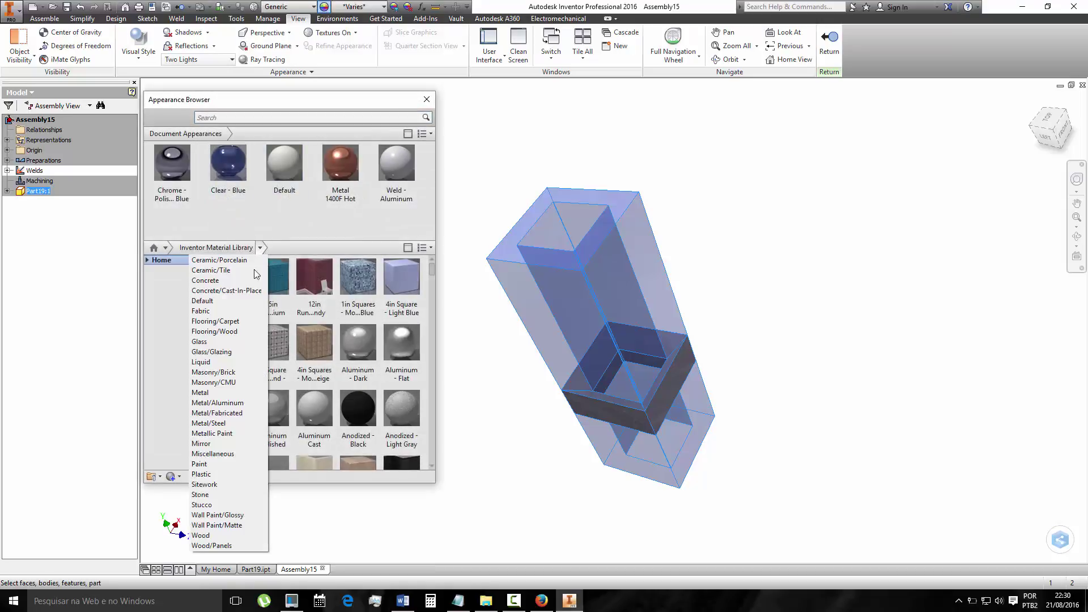
pyautogui.click(207, 473)
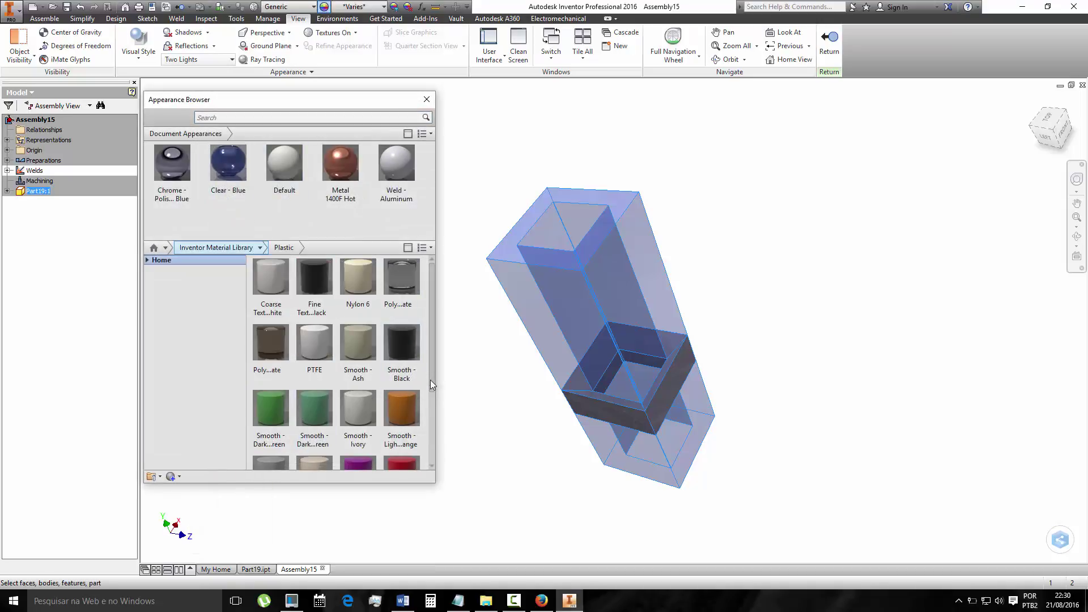
pyautogui.scroll(-2, 424, 428)
pyautogui.scroll(-1, 328, 428)
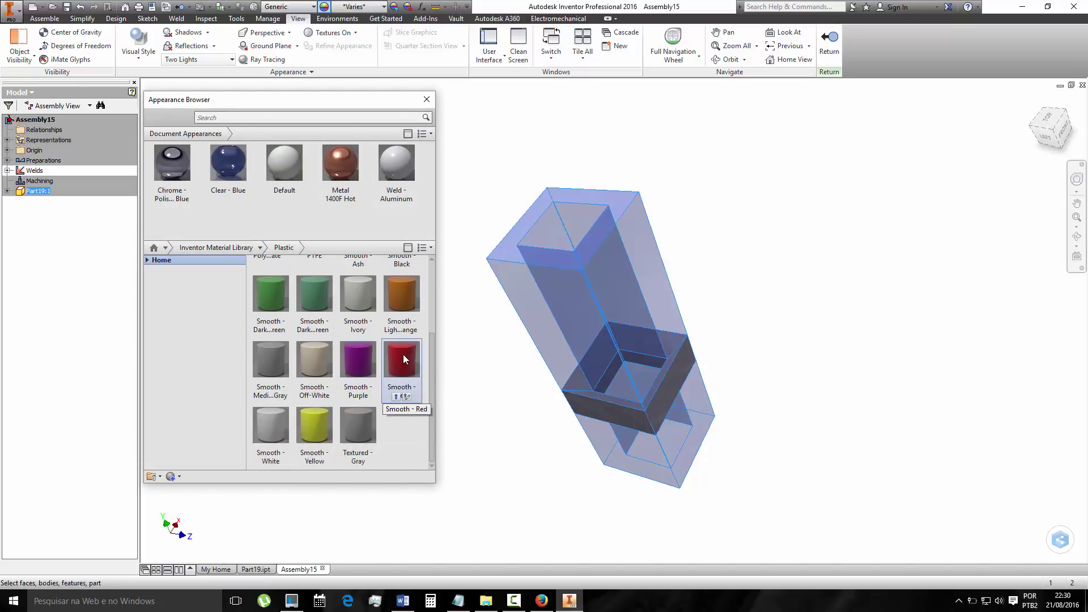
pyautogui.click(395, 397)
pyautogui.click(306, 442)
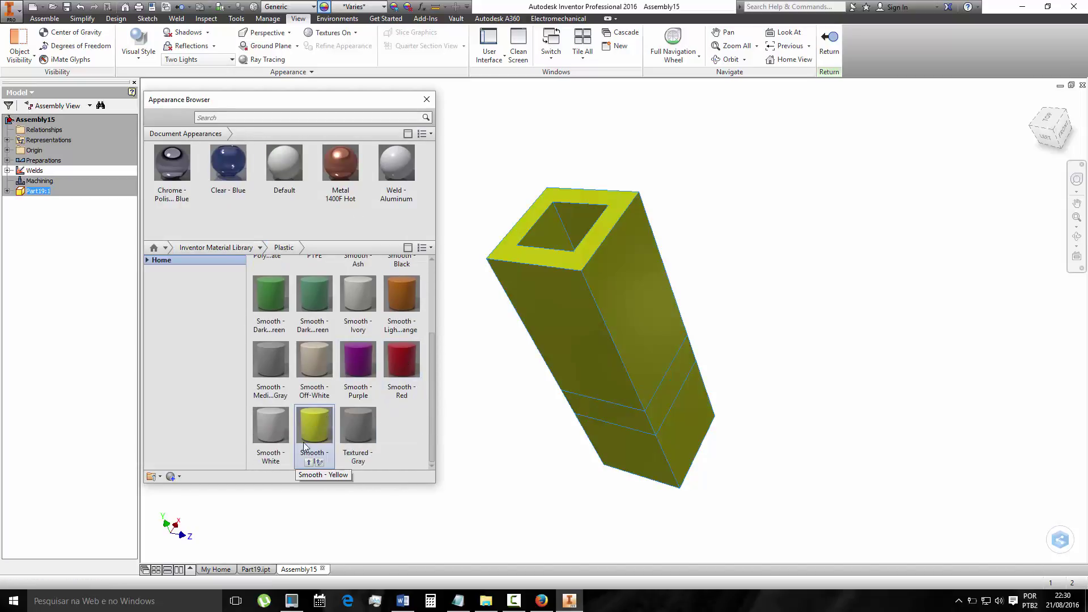
pyautogui.click(308, 464)
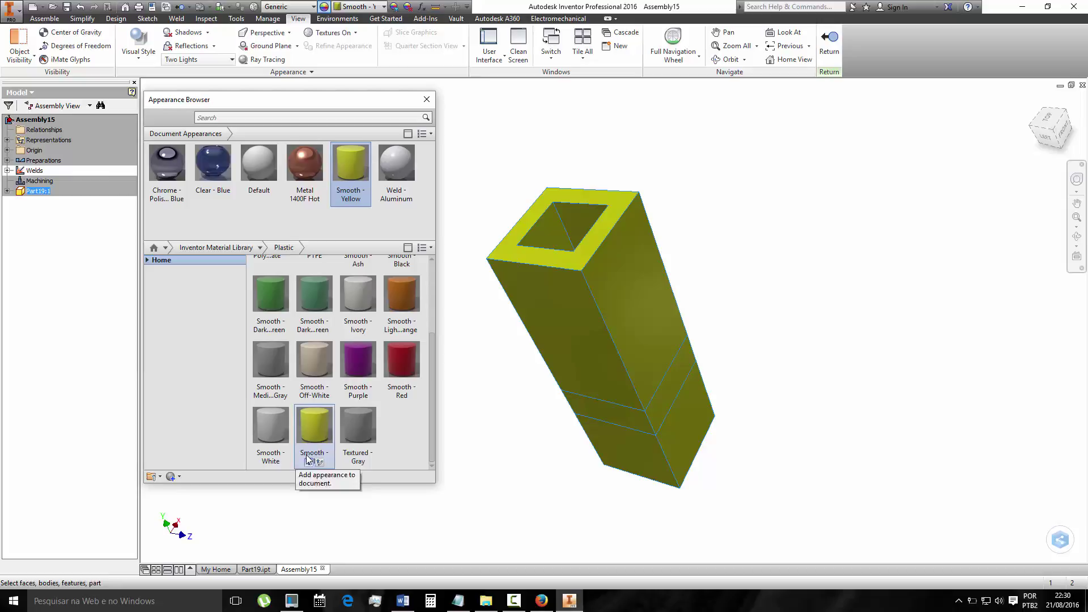
pyautogui.click(427, 100)
# - Keep Realistic style, undo back to the red appearance, and orbit so the hollow end faces you
pyautogui.click(139, 46)
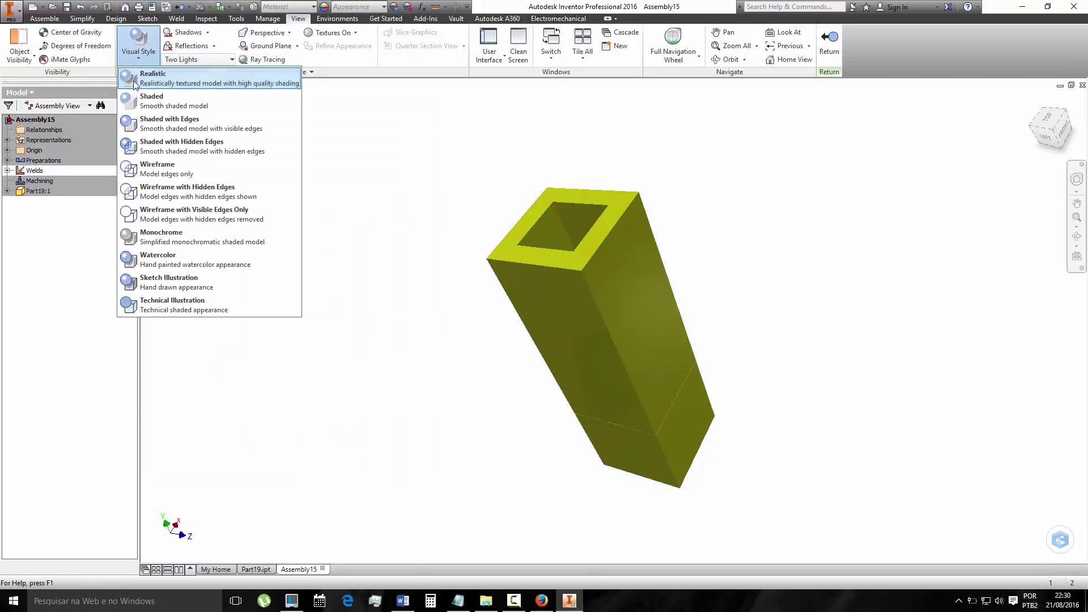
pyautogui.click(152, 85)
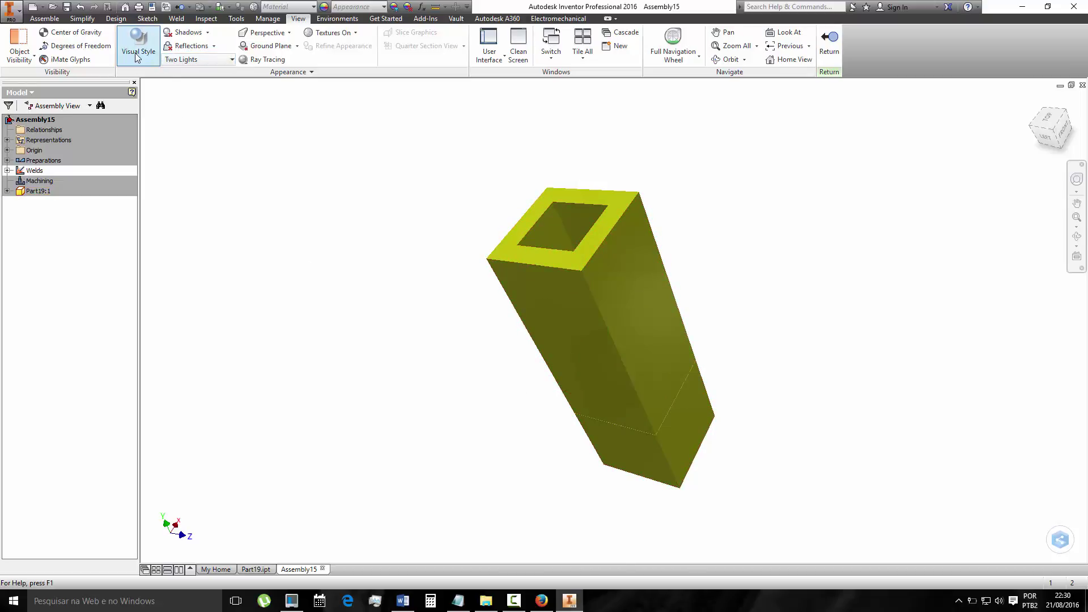
pyautogui.click(81, 9)
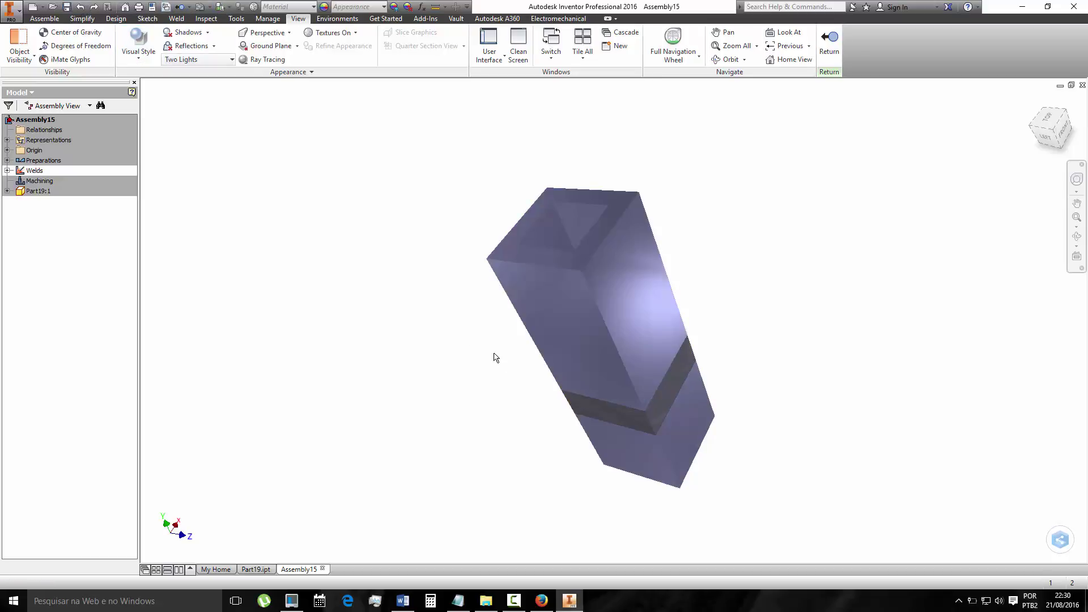
pyautogui.click(1076, 236)
pyautogui.moveTo(566, 320)
pyautogui.mouseDown()
pyautogui.moveTo(643, 272)
pyautogui.moveTo(706, 275)
pyautogui.moveTo(722, 332)
pyautogui.moveTo(697, 393)
pyautogui.moveTo(697, 433)
pyautogui.moveTo(768, 304)
pyautogui.mouseUp()
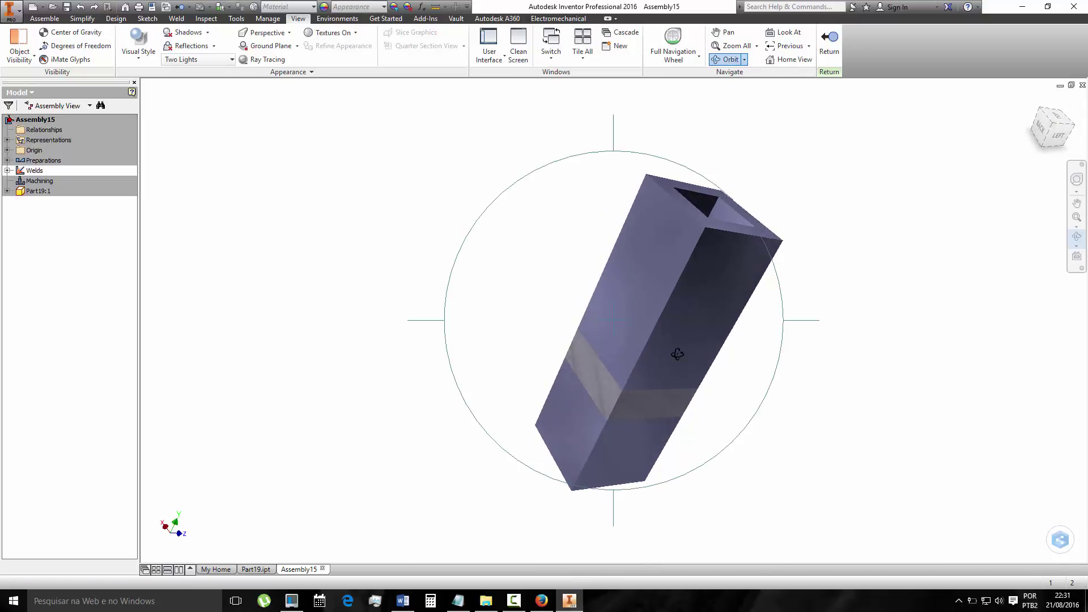
pyautogui.scroll(-3, 649, 406)
pyautogui.scroll(2, 648, 399)
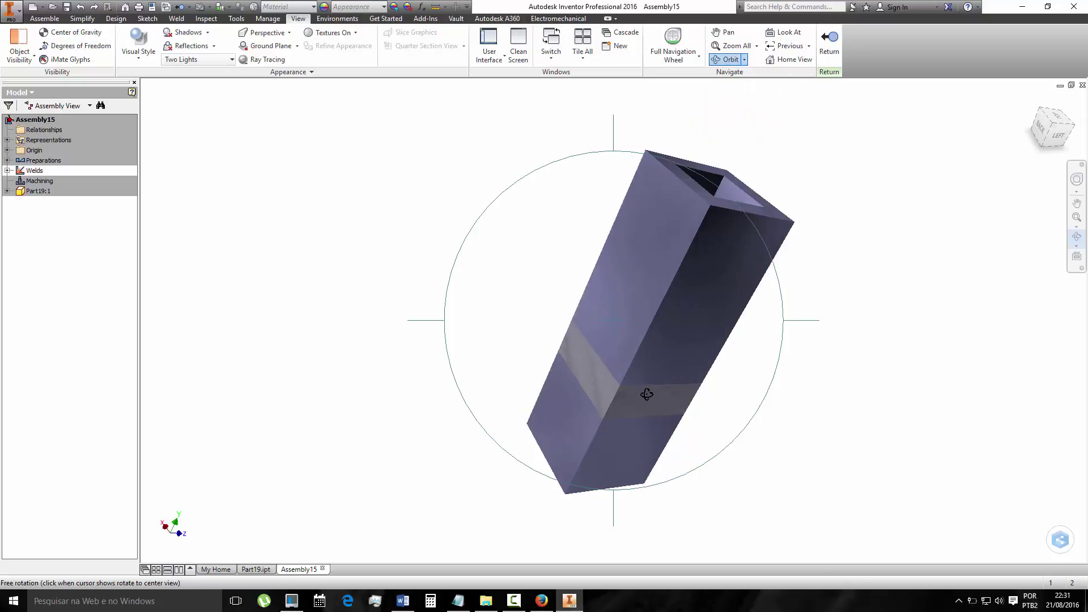
pyautogui.click(79, 8)
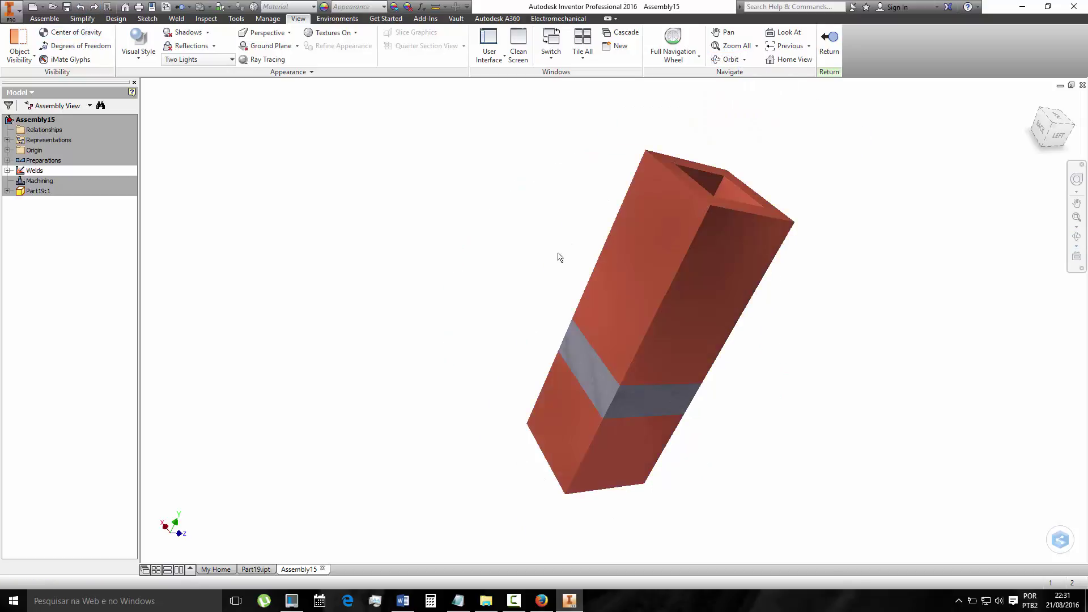
pyautogui.click(1080, 238)
pyautogui.moveTo(731, 99)
pyautogui.mouseDown()
pyautogui.moveTo(607, 281)
pyautogui.moveTo(553, 330)
pyautogui.moveTo(620, 380)
pyautogui.moveTo(665, 376)
pyautogui.moveTo(651, 262)
pyautogui.moveTo(698, 228)
pyautogui.moveTo(614, 236)
pyautogui.moveTo(731, 347)
pyautogui.moveTo(511, 298)
pyautogui.moveTo(644, 236)
pyautogui.moveTo(586, 271)
pyautogui.moveTo(463, 267)
pyautogui.mouseUp()
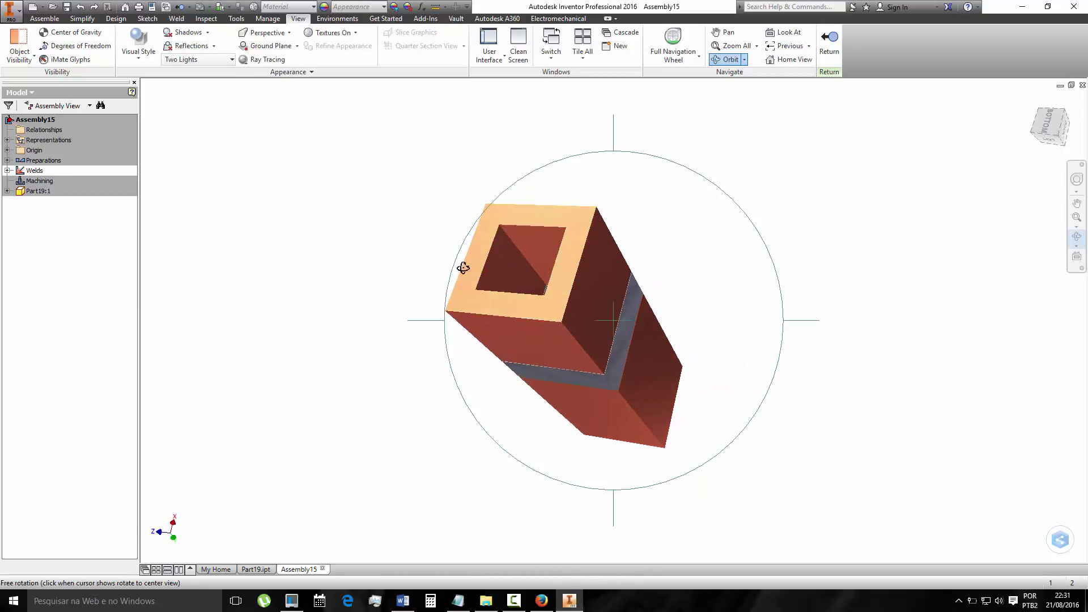
# - Preview the tube in Wireframe, Shaded with Hidden Edges, and Wireframe with Hidden Edges visual styles
pyautogui.click(124, 57)
pyautogui.click(149, 213)
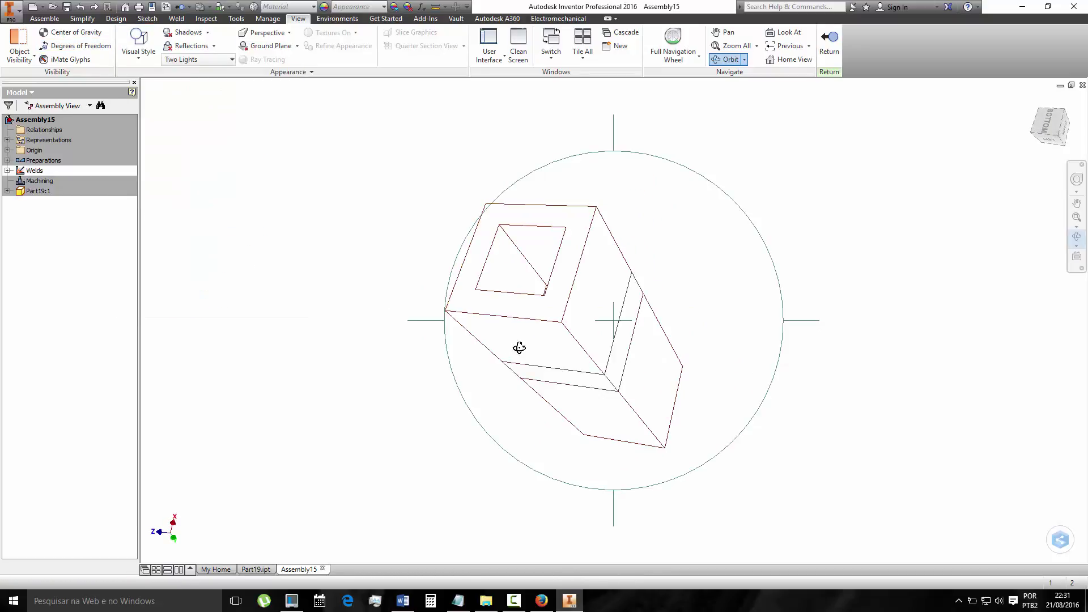
pyautogui.click(138, 43)
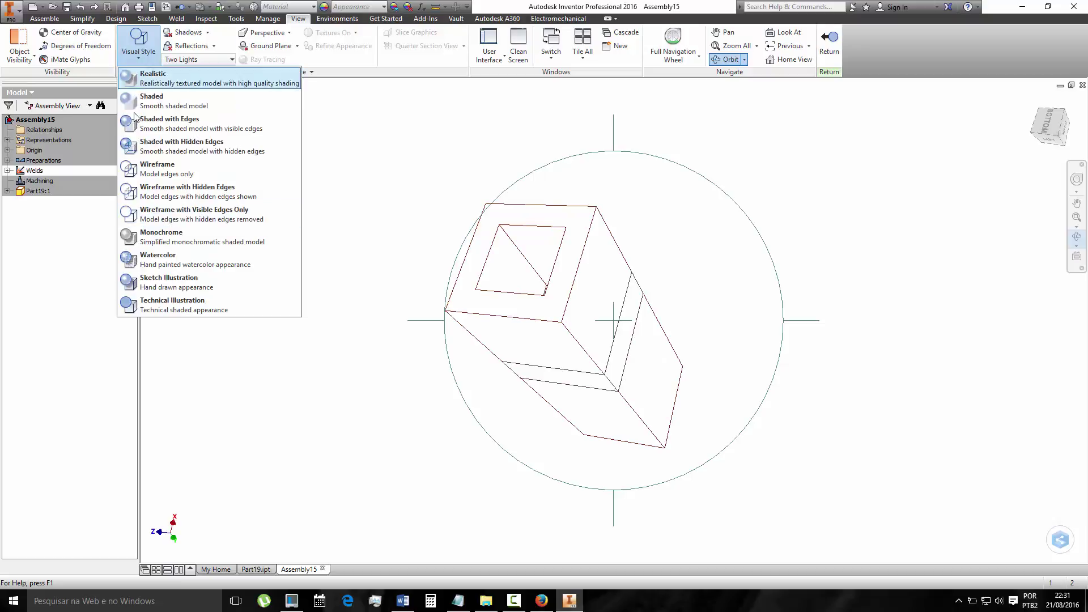
pyautogui.click(145, 146)
pyautogui.click(138, 42)
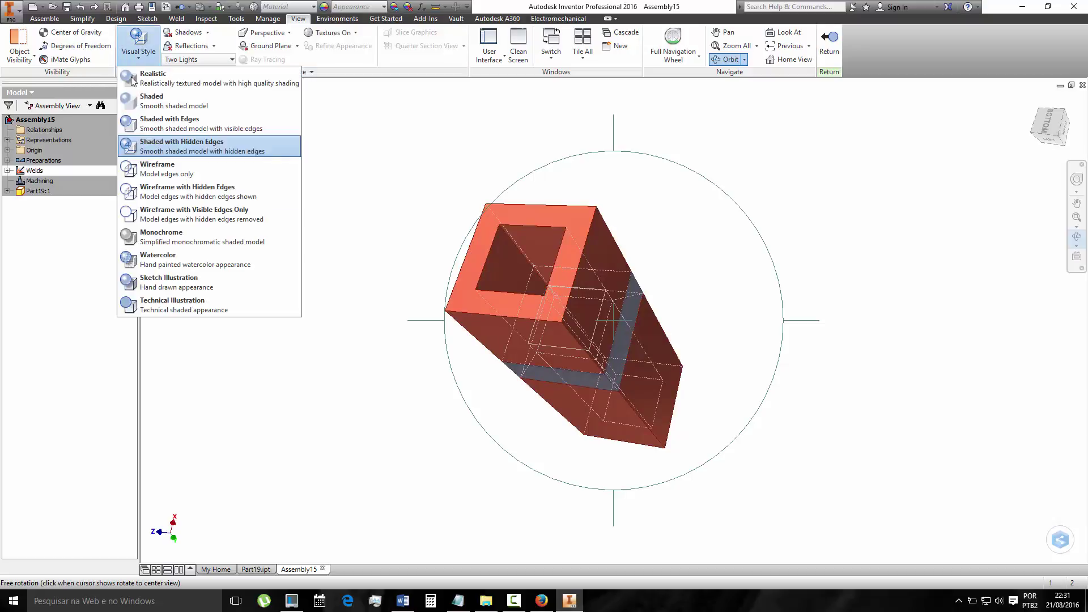
pyautogui.click(138, 169)
pyautogui.click(138, 42)
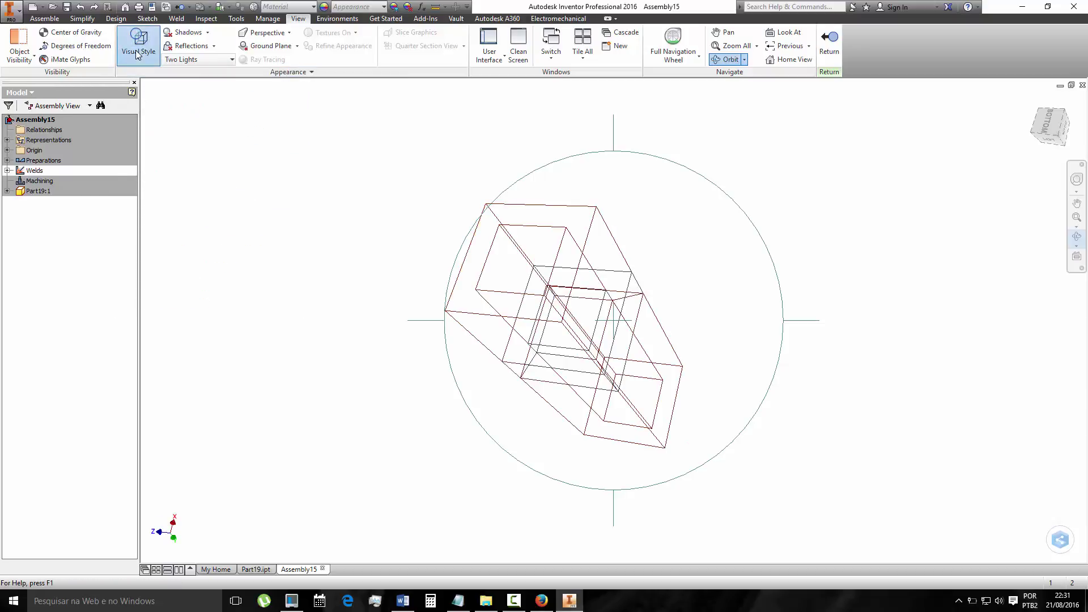
pyautogui.click(137, 194)
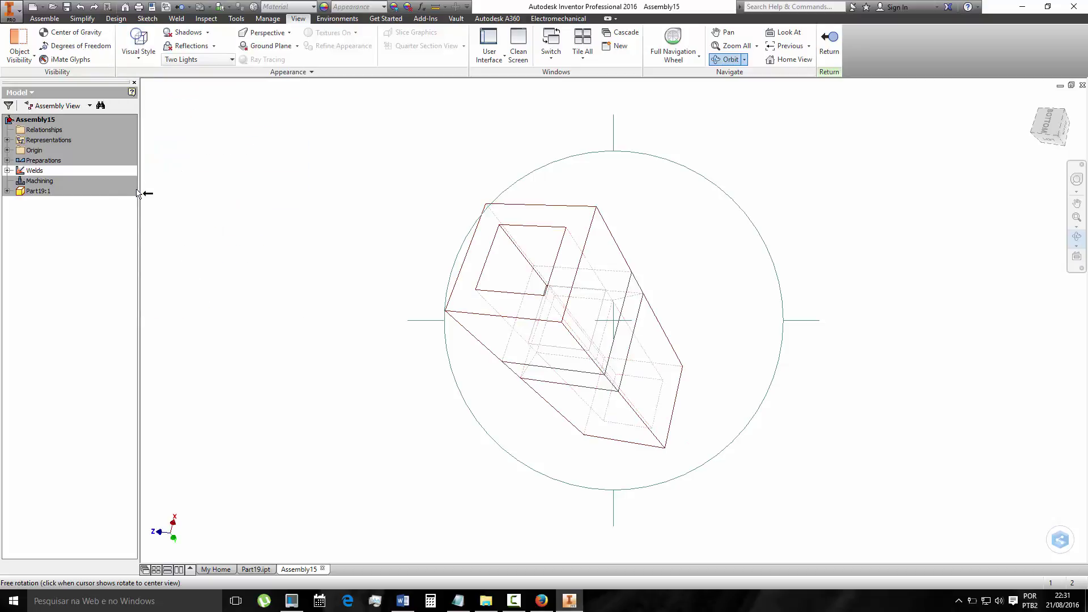
# - Try Shaded, restore the Realistic visual style, and return the model to its Home view
pyautogui.click(137, 49)
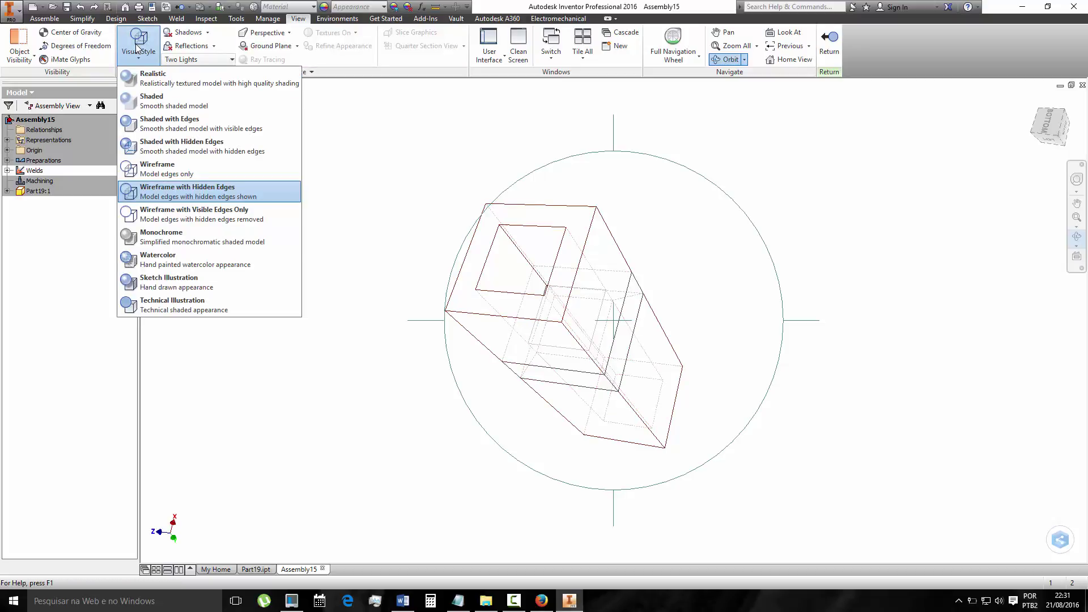
pyautogui.click(149, 102)
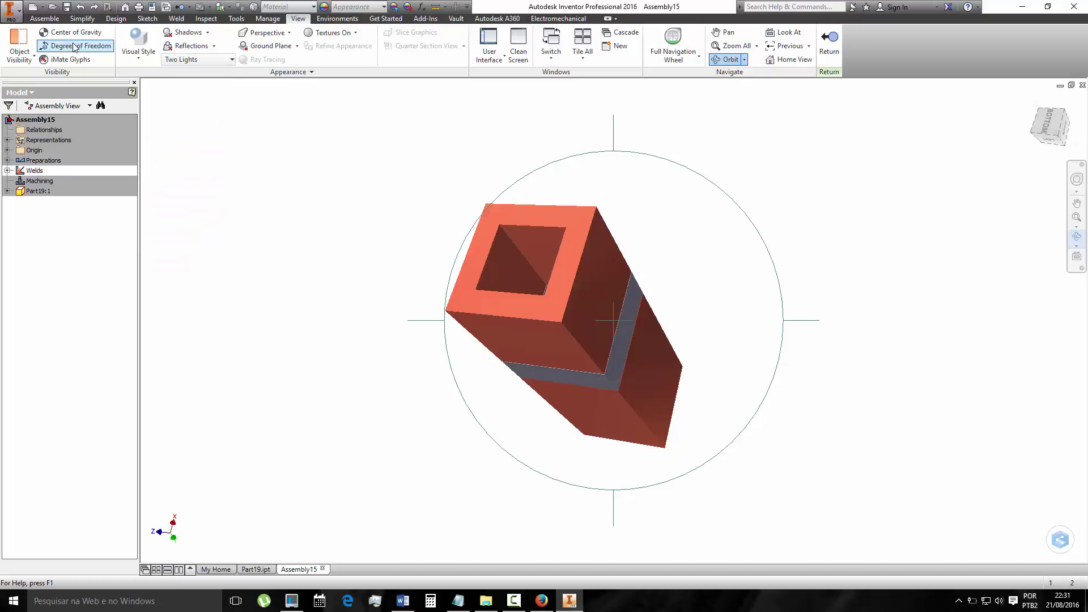
pyautogui.click(138, 52)
pyautogui.click(140, 81)
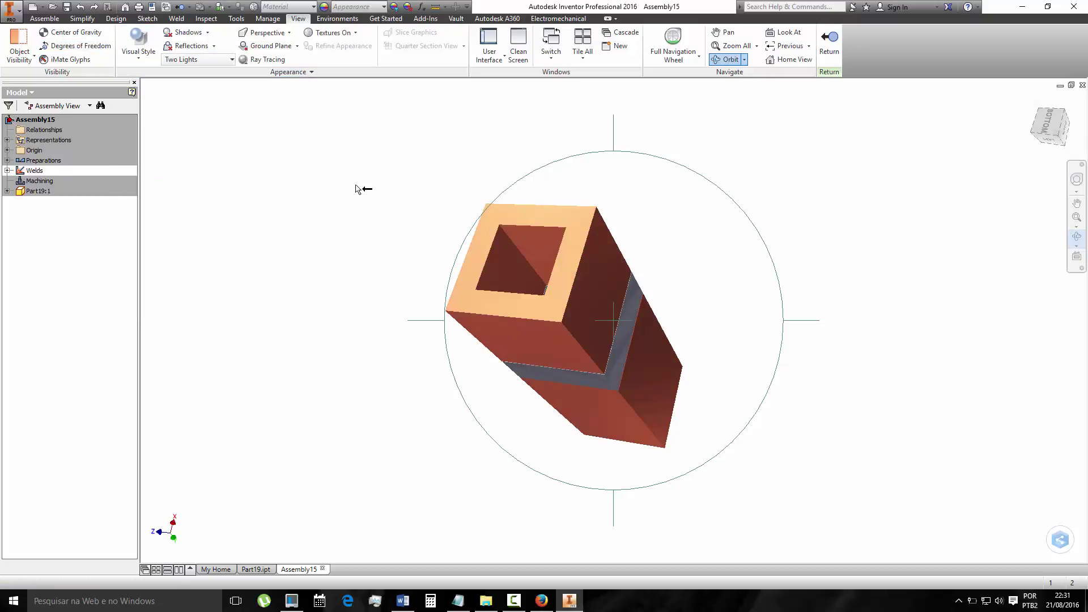
pyautogui.press('Escape')
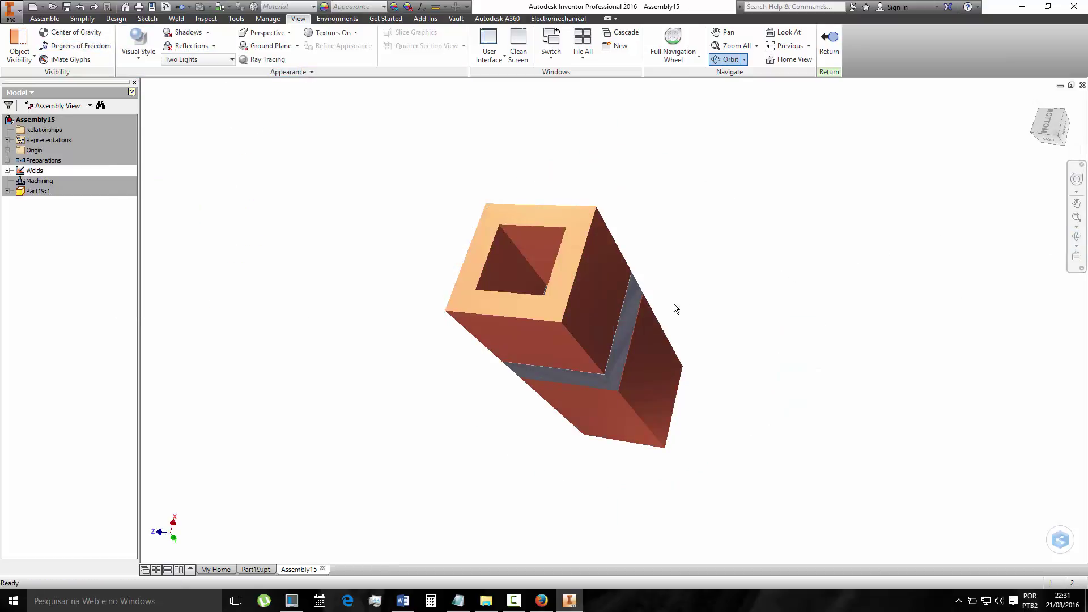
pyautogui.moveTo(1051, 125)
pyautogui.click(1035, 101)
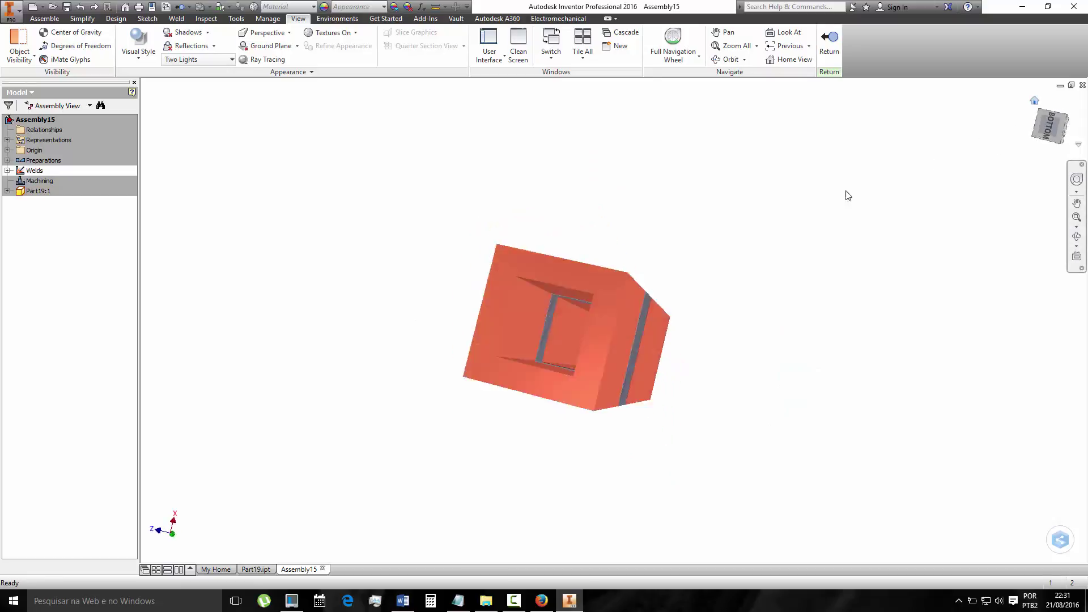